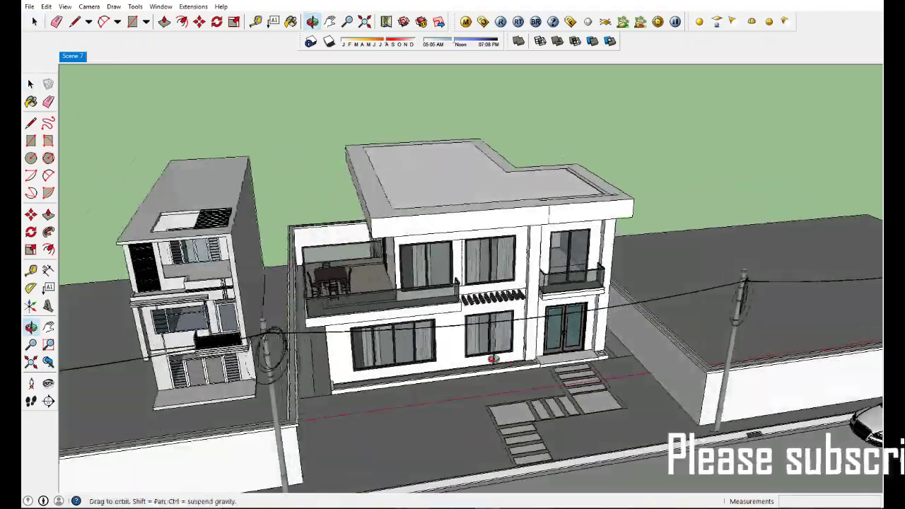
Go to the saved close-up view of the house and run two test V-Ray renders
{"action": "key", "text": "space"}
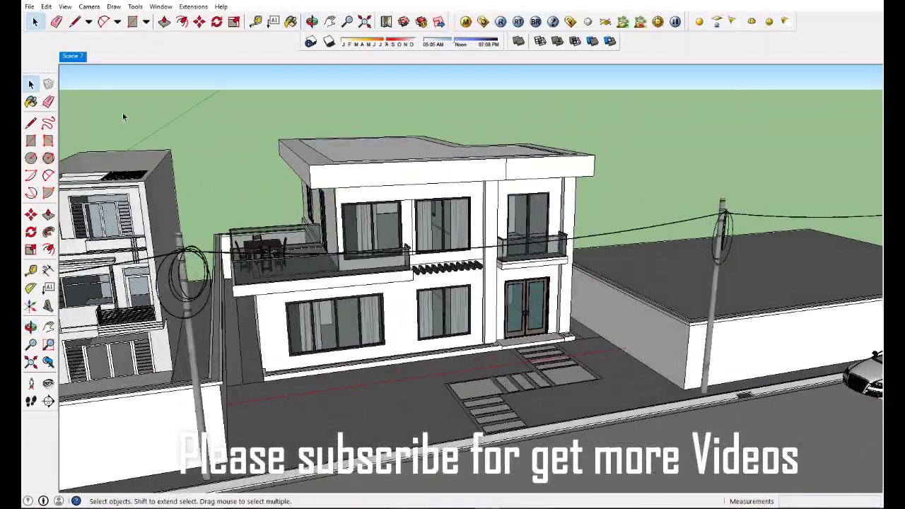
{"action": "left_click", "coordinate": [80, 59]}
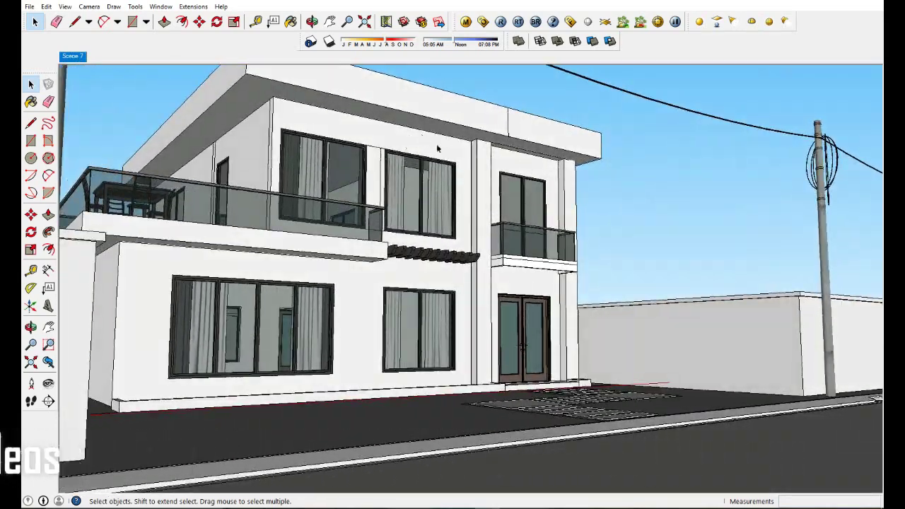
{"action": "left_click", "coordinate": [501, 22]}
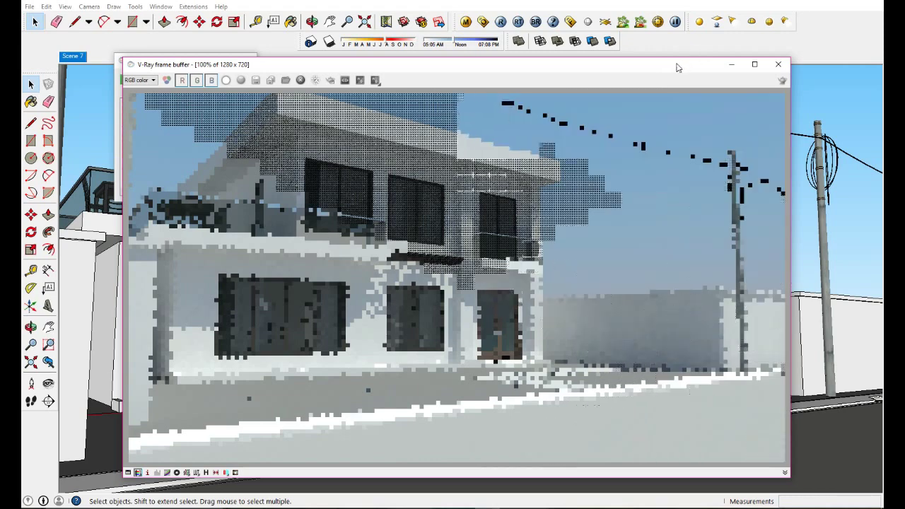
{"action": "left_click_drag", "start_coordinate": [677, 67], "coordinate": [711, 61]}
{"action": "left_click", "coordinate": [128, 69]}
{"action": "left_click_drag", "start_coordinate": [129, 68], "coordinate": [99, 64]}
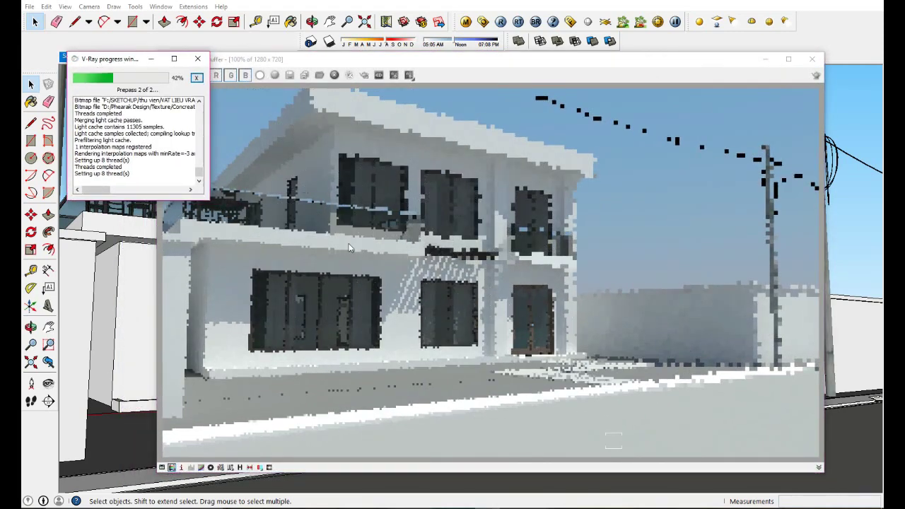
{"action": "left_click", "coordinate": [814, 60]}
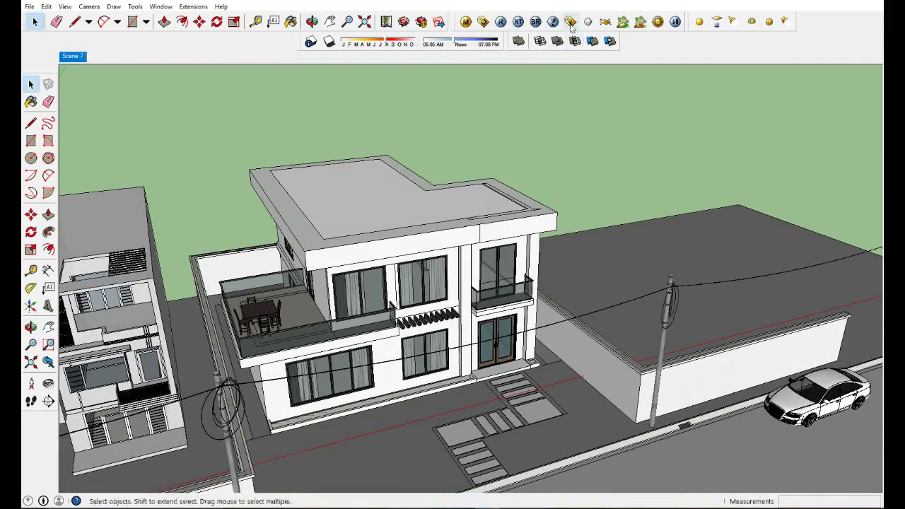
{"action": "left_click", "coordinate": [570, 22]}
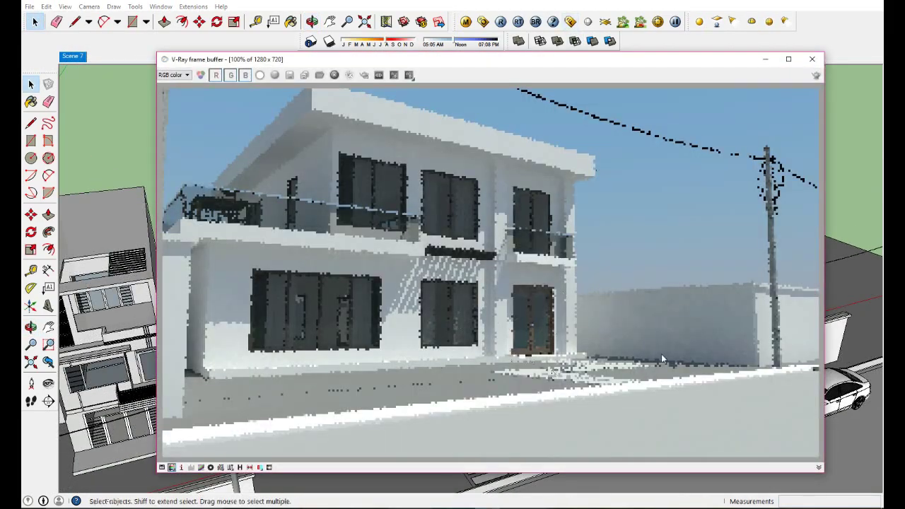
{"action": "left_click", "coordinate": [813, 60]}
Sample the road surface's light grey material and rename it road
{"action": "scroll", "coordinate": [570, 286], "scroll_direction": "up", "scroll_amount": 1}
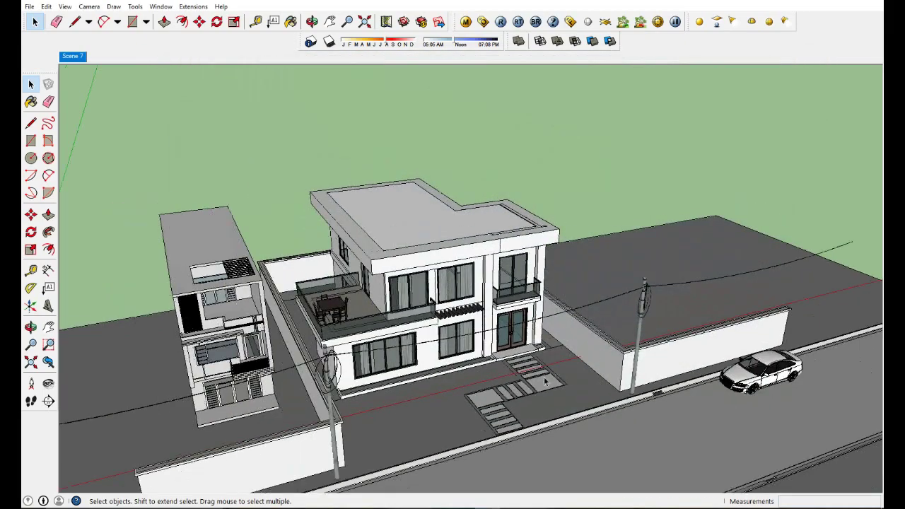
{"action": "scroll", "coordinate": [530, 332], "scroll_direction": "up", "scroll_amount": 1}
{"action": "scroll", "coordinate": [485, 382], "scroll_direction": "up", "scroll_amount": 2}
{"action": "middle_click_drag", "start_coordinate": [484, 381], "coordinate": [580, 349]}
{"action": "key", "text": "b"}
{"action": "left_click", "coordinate": [666, 193]}
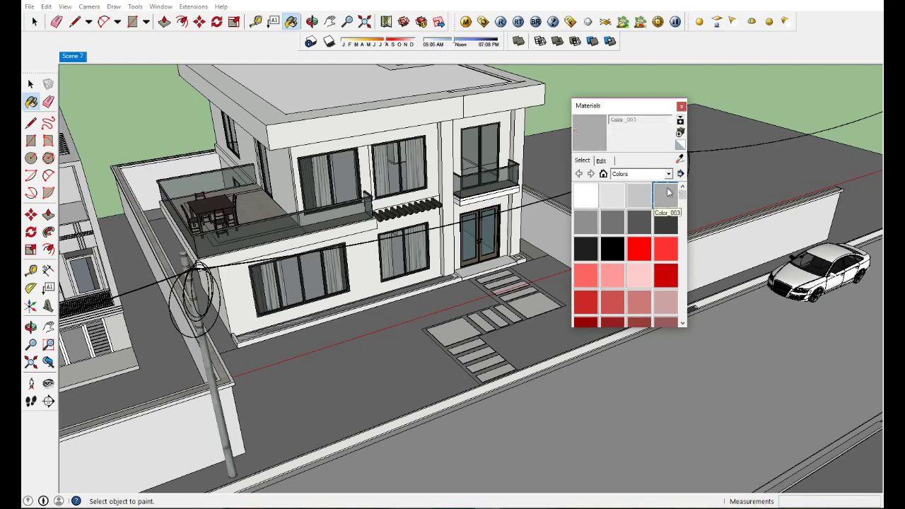
{"action": "scroll", "coordinate": [373, 378], "scroll_direction": "up", "scroll_amount": 3}
{"action": "middle_click_drag", "start_coordinate": [373, 378], "coordinate": [434, 404]}
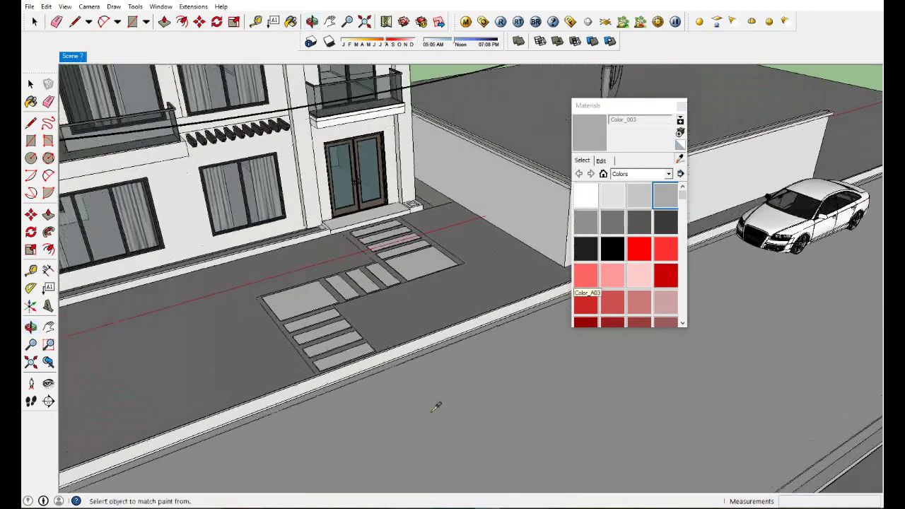
{"action": "type", "text": "road"}
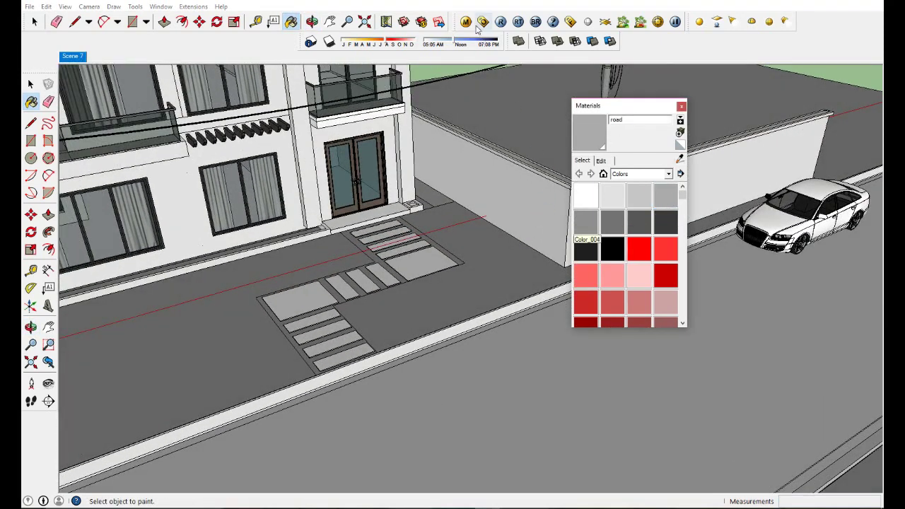
Load the rainy puddle road image as a bitmap for the road's V-Ray diffuse colour
{"action": "left_click", "coordinate": [466, 22]}
{"action": "left_click", "coordinate": [651, 116]}
{"action": "left_click", "coordinate": [346, 201]}
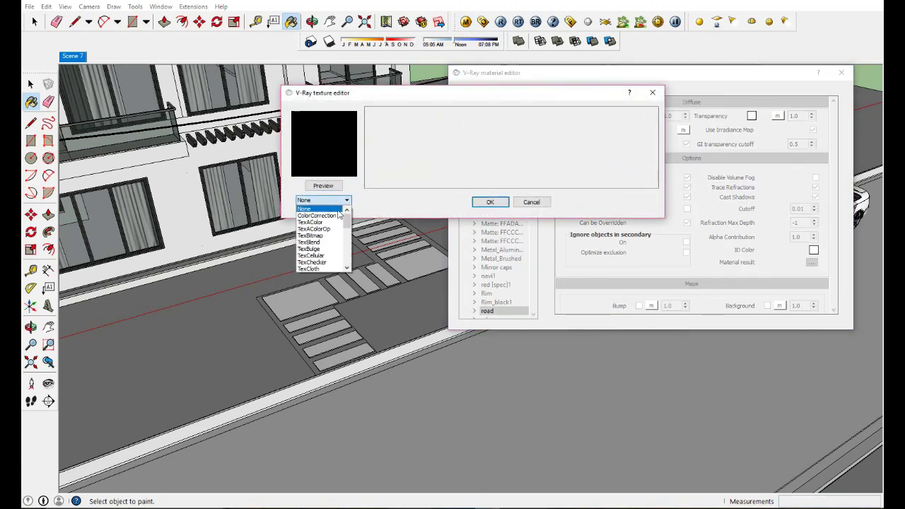
{"action": "left_click", "coordinate": [318, 235]}
{"action": "left_click", "coordinate": [487, 109]}
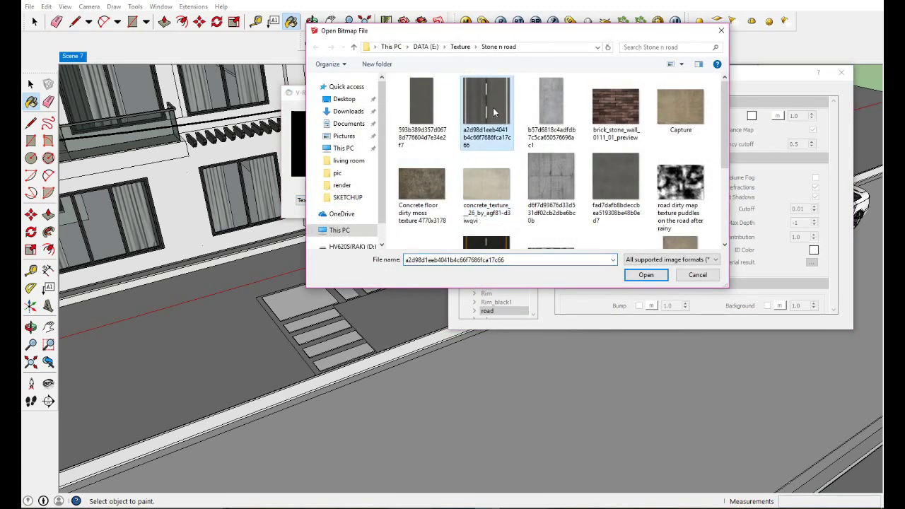
{"action": "scroll", "coordinate": [679, 142], "scroll_direction": "down", "scroll_amount": 3}
{"action": "left_click", "coordinate": [428, 191]}
{"action": "left_click", "coordinate": [646, 275]}
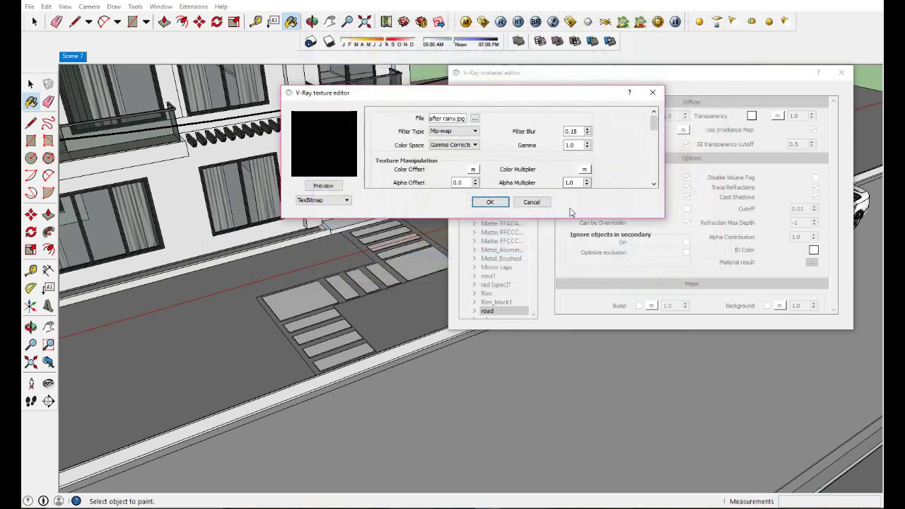
{"action": "left_click", "coordinate": [490, 202]}
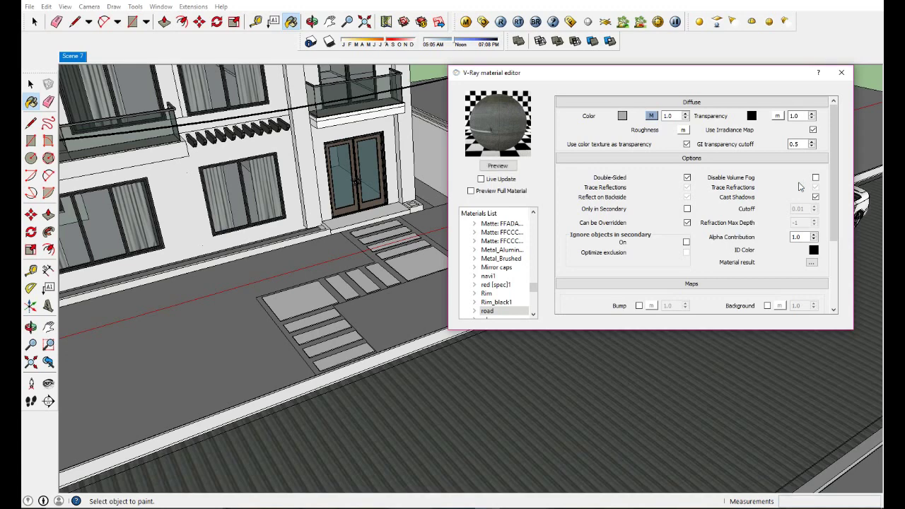
Add the same rainy puddle image as the road's bitmap bump map and close the editor
{"action": "scroll", "coordinate": [830, 199], "scroll_direction": "down", "scroll_amount": 2}
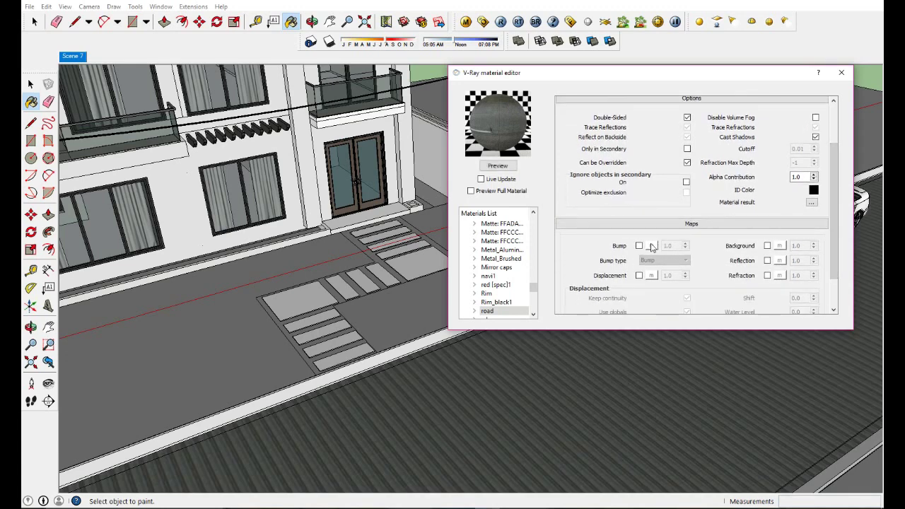
{"action": "left_click", "coordinate": [651, 246]}
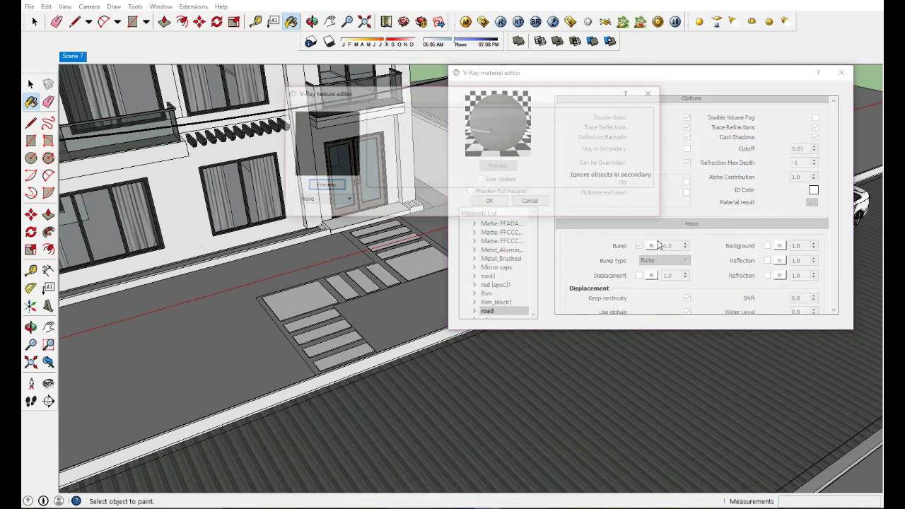
{"action": "left_click", "coordinate": [347, 201]}
{"action": "left_click", "coordinate": [325, 236]}
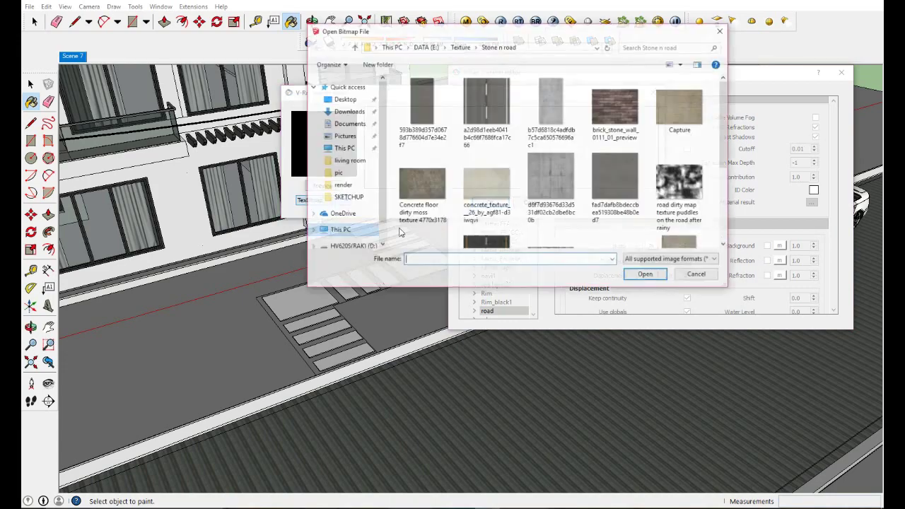
{"action": "scroll", "coordinate": [728, 159], "scroll_direction": "down", "scroll_amount": 2}
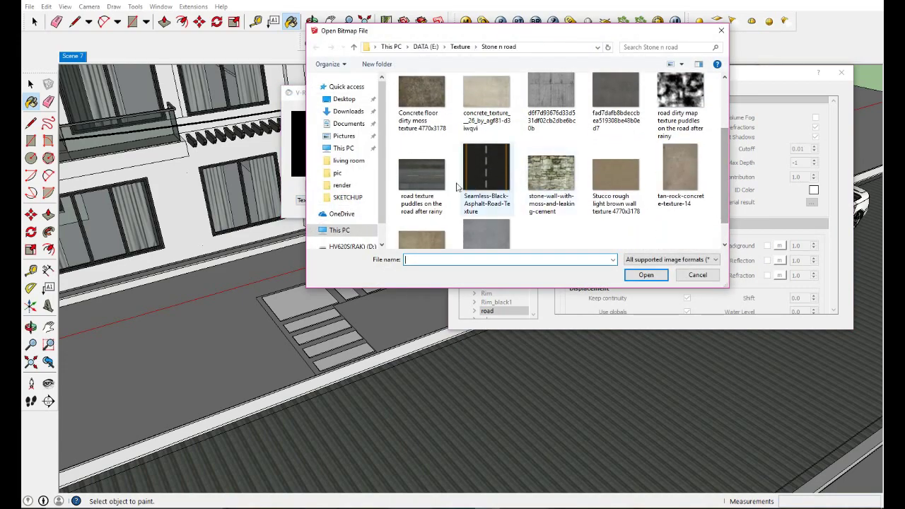
{"action": "left_click", "coordinate": [421, 176]}
{"action": "left_click", "coordinate": [646, 275]}
{"action": "left_click", "coordinate": [487, 201]}
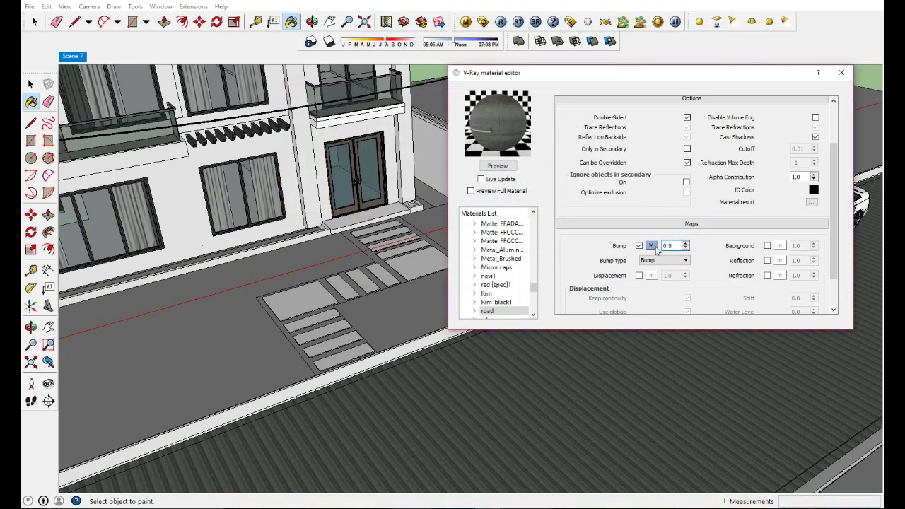
{"action": "left_click", "coordinate": [842, 74]}
{"action": "middle_click_drag", "start_coordinate": [542, 347], "coordinate": [425, 410]}
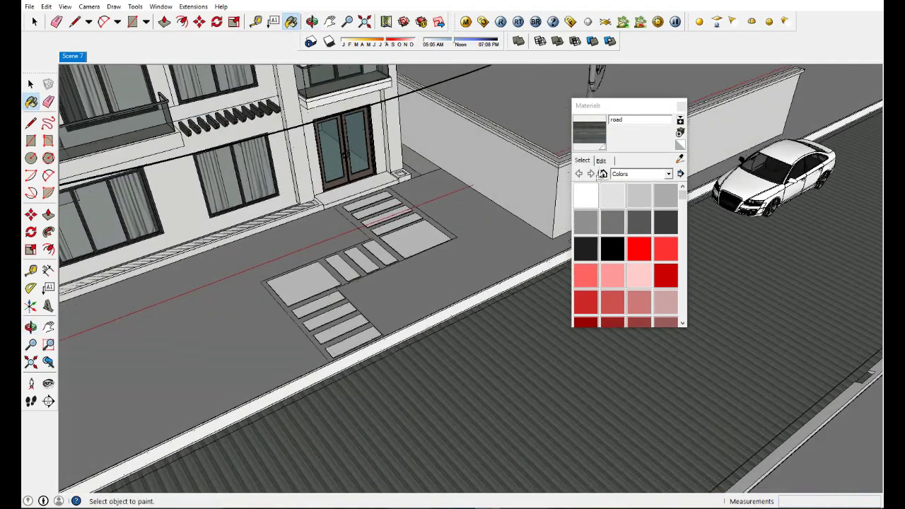
Set the road material's texture size to 2000mm
{"action": "left_click", "coordinate": [600, 161]}
{"action": "type", "text": "00"}
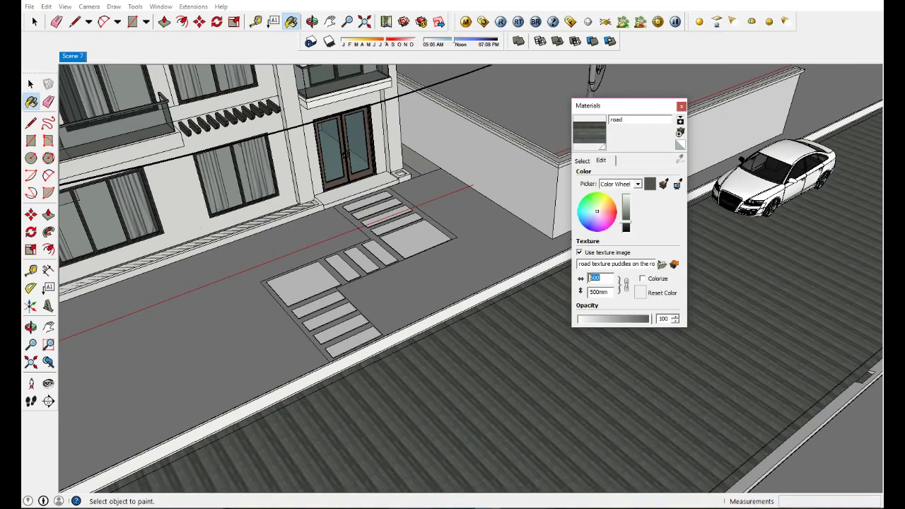
{"action": "type", "text": "2000"}
{"action": "key", "text": "Return"}
{"action": "mouse_move", "coordinate": [499, 299]}
{"action": "middle_mouse_down"}
{"action": "mouse_move", "coordinate": [481, 354]}
{"action": "mouse_move", "coordinate": [503, 361]}
{"action": "middle_mouse_up"}
{"action": "key", "text": "p"}
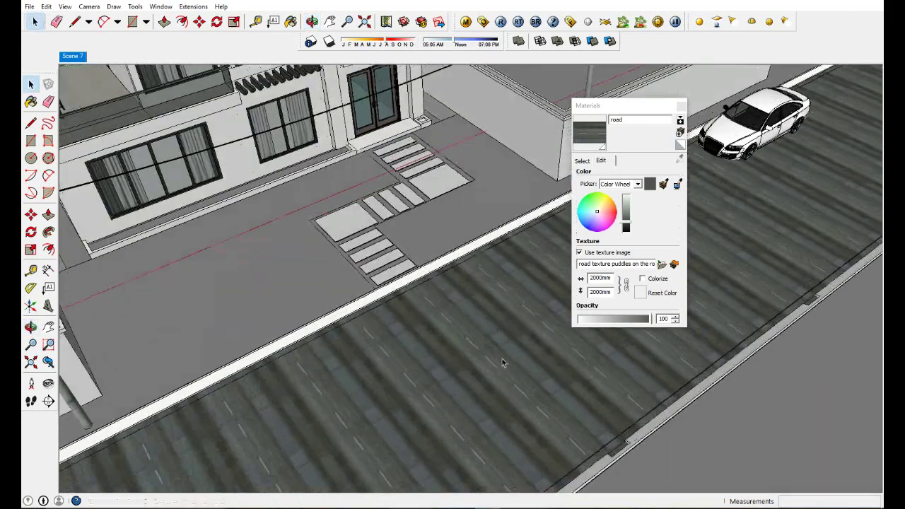
{"action": "key", "text": "space"}
Enter the road group and start positioning the road face's texture with free pins
{"action": "double_click", "coordinate": [513, 292]}
{"action": "left_click", "coordinate": [488, 319]}
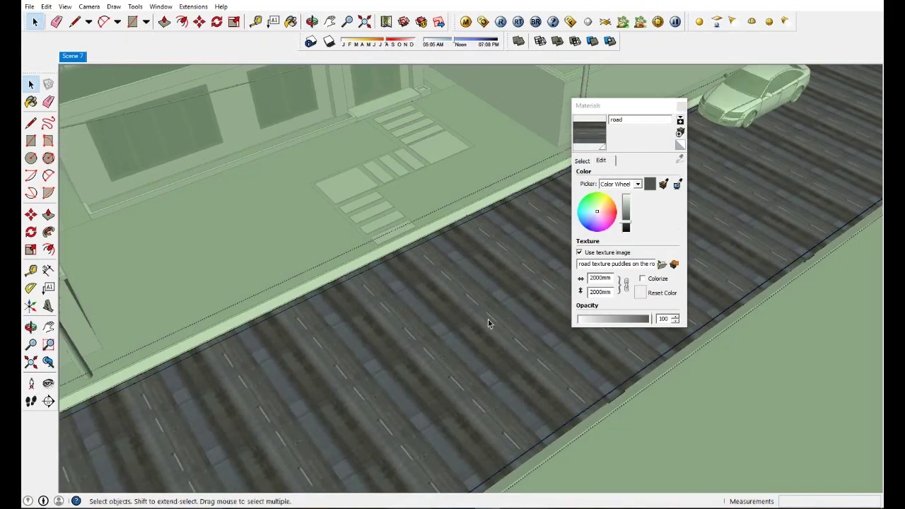
{"action": "right_click", "coordinate": [485, 309]}
{"action": "mouse_move", "coordinate": [511, 441]}
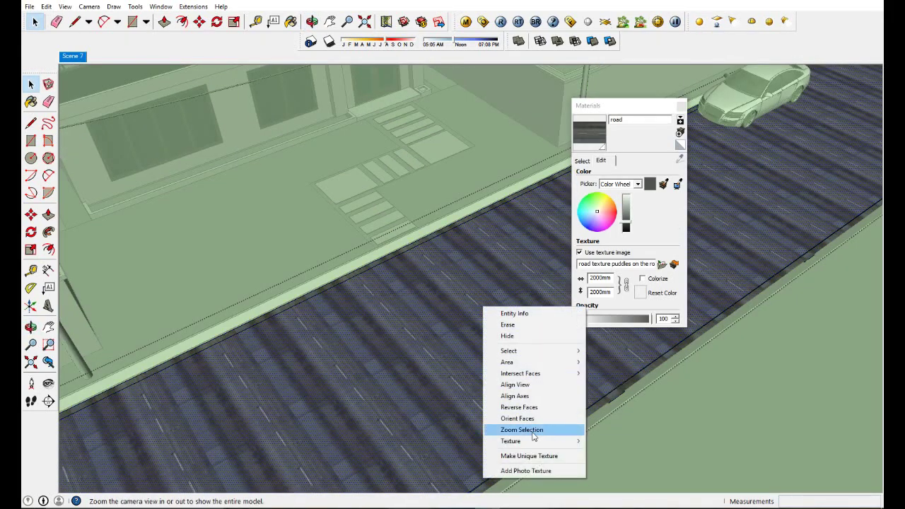
{"action": "left_click", "coordinate": [611, 441]}
{"action": "middle_click_drag", "start_coordinate": [424, 368], "coordinate": [362, 344]}
{"action": "right_click", "coordinate": [368, 327]}
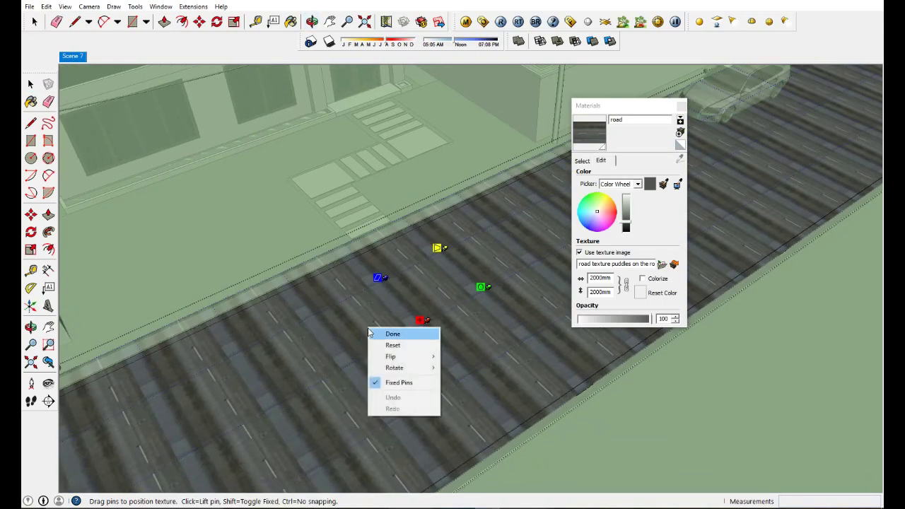
{"action": "left_click", "coordinate": [400, 382]}
Rotate, scale and shift the road texture along the street, then finish positioning
{"action": "middle_click_drag", "start_coordinate": [446, 369], "coordinate": [308, 398]}
{"action": "key", "text": "shift"}
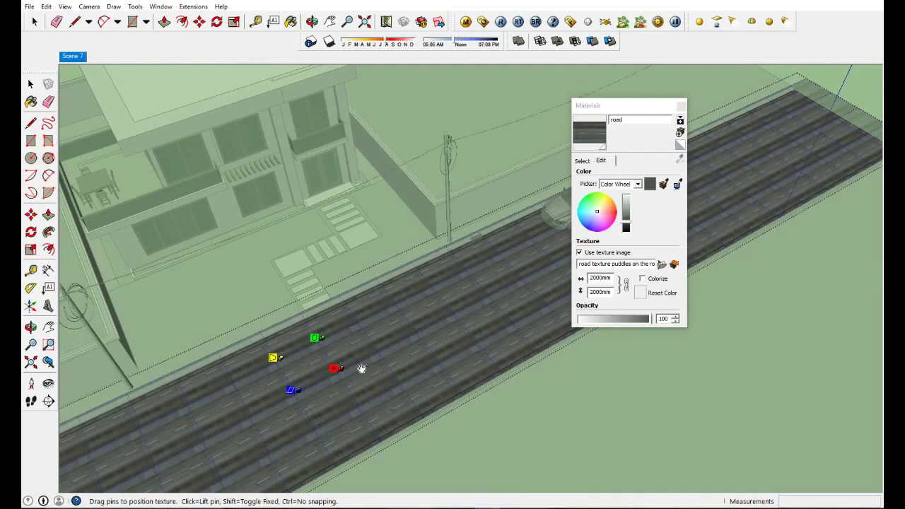
{"action": "middle_click_drag", "start_coordinate": [361, 368], "coordinate": [273, 369]}
{"action": "left_click_drag", "start_coordinate": [272, 357], "coordinate": [269, 359]}
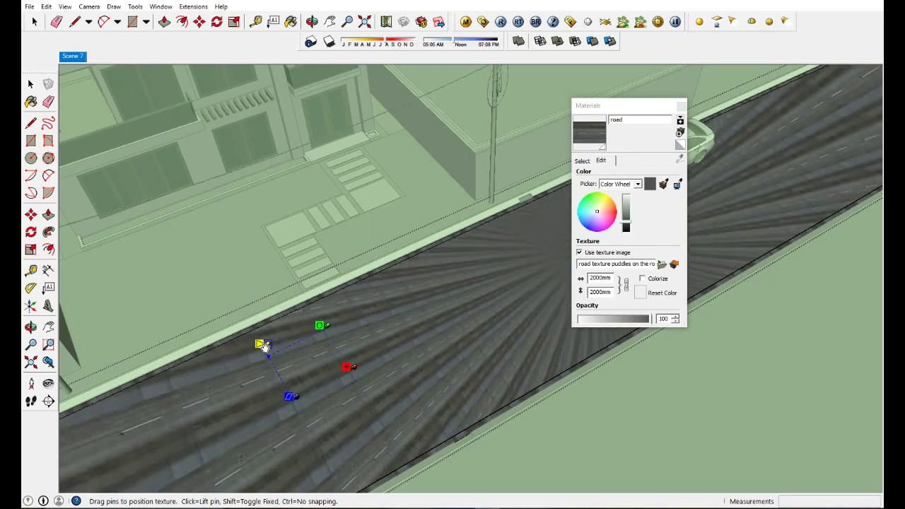
{"action": "left_click_drag", "start_coordinate": [326, 331], "coordinate": [329, 327]}
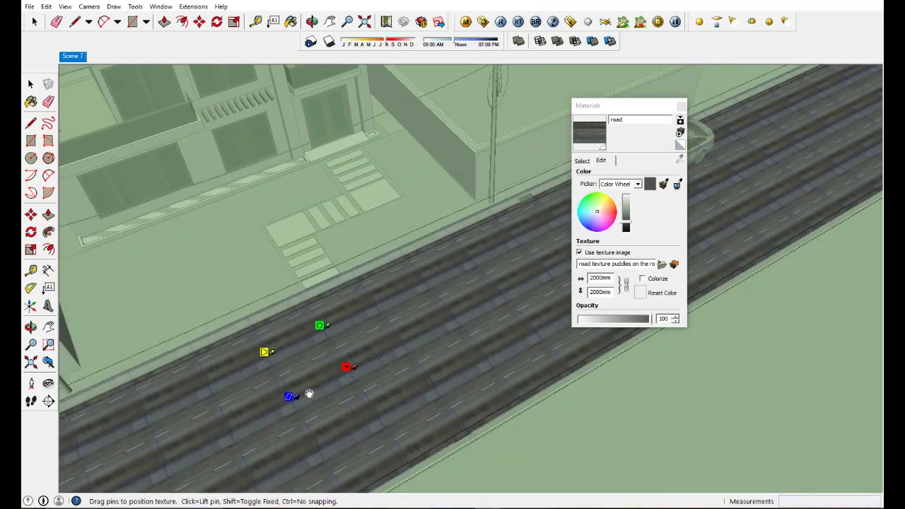
{"action": "left_click_drag", "start_coordinate": [309, 394], "coordinate": [322, 409]}
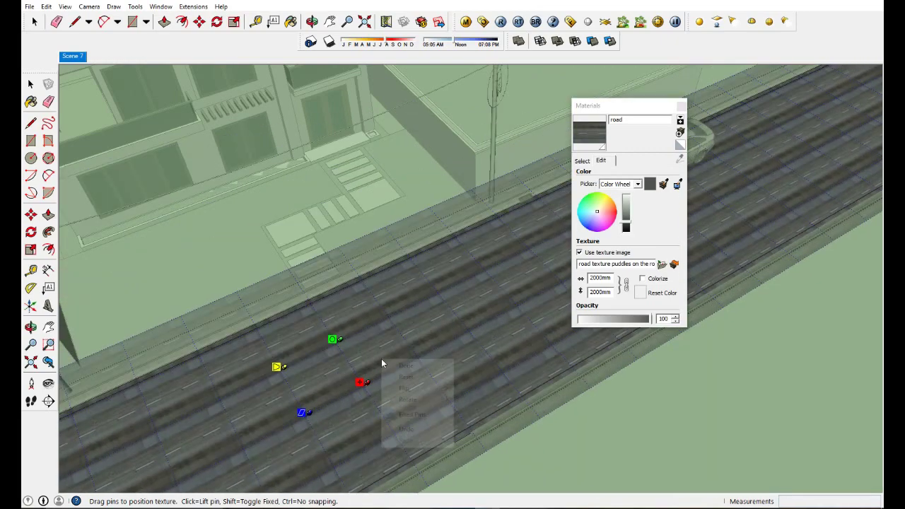
{"action": "right_click", "coordinate": [381, 360]}
{"action": "left_click", "coordinate": [400, 366]}
Change the road texture width to 6000mm
{"action": "double_click", "coordinate": [600, 278]}
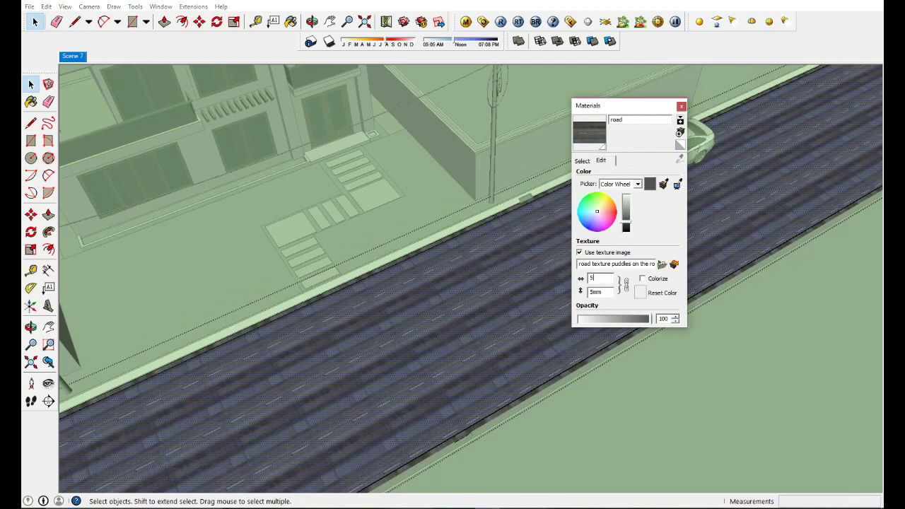
{"action": "type", "text": "0000"}
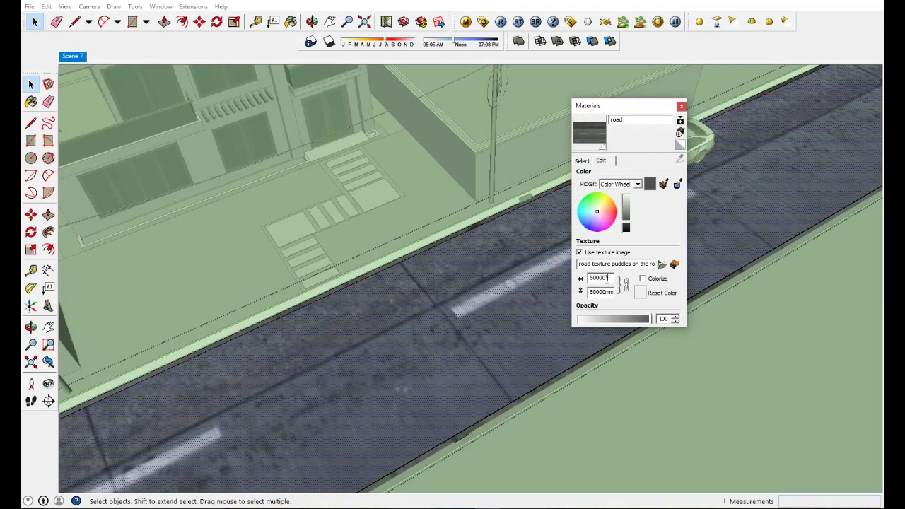
{"action": "key", "text": "BackSpace"}
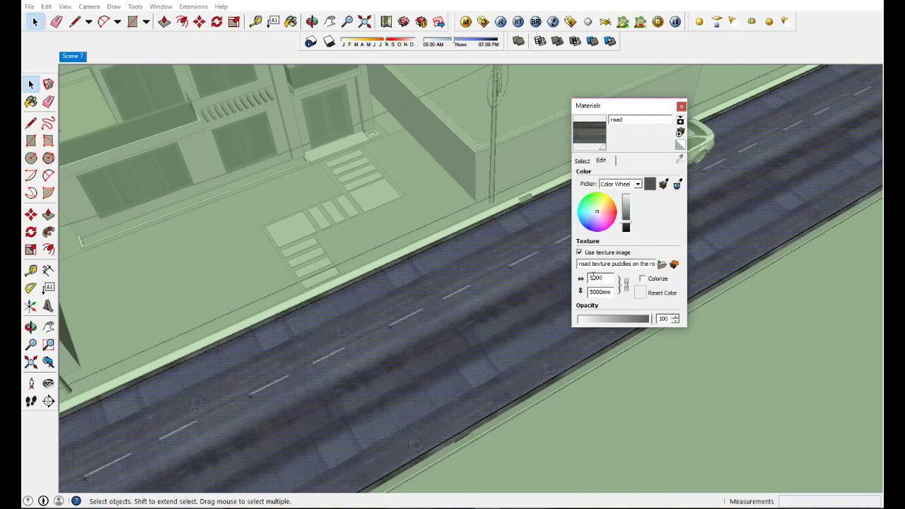
{"action": "type", "text": "6000"}
{"action": "key", "text": "Return"}
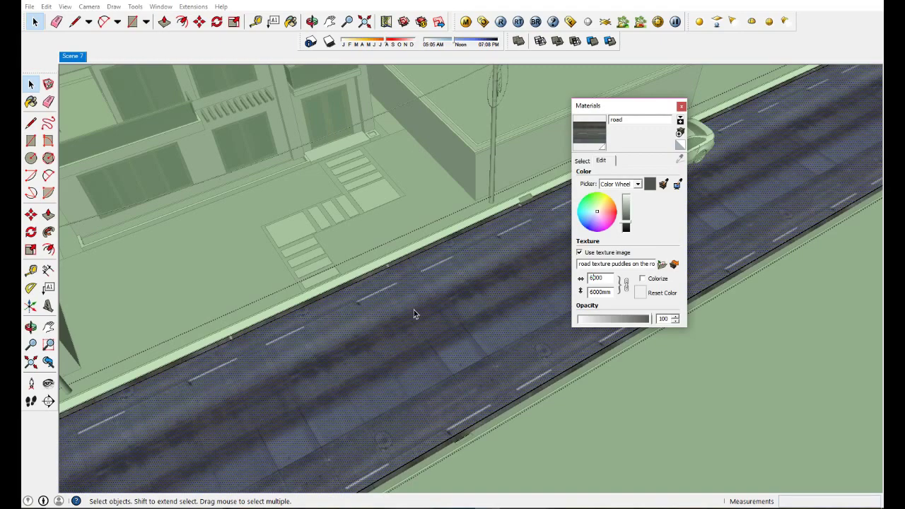
Shift the 6000mm road texture so the lane markings run along the street
{"action": "middle_click_drag", "start_coordinate": [414, 314], "coordinate": [363, 333]}
{"action": "right_click", "coordinate": [356, 336]}
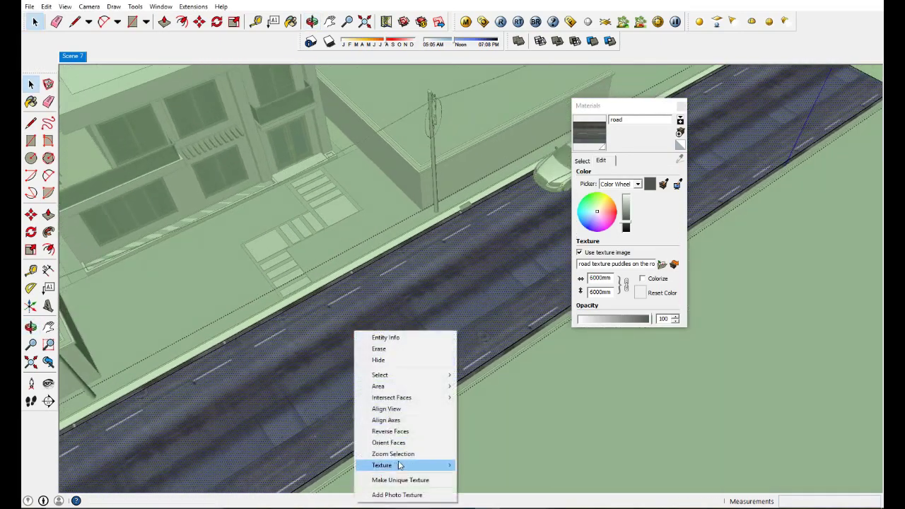
{"action": "left_click", "coordinate": [481, 464]}
{"action": "mouse_move", "coordinate": [375, 370]}
{"action": "left_mouse_down"}
{"action": "mouse_move", "coordinate": [391, 391]}
{"action": "mouse_move", "coordinate": [385, 387]}
{"action": "left_mouse_up"}
{"action": "right_click", "coordinate": [385, 388]}
{"action": "left_click", "coordinate": [388, 371]}
{"action": "mouse_move", "coordinate": [388, 371]}
{"action": "middle_mouse_down"}
{"action": "mouse_move", "coordinate": [472, 399]}
{"action": "mouse_move", "coordinate": [548, 302]}
{"action": "mouse_move", "coordinate": [598, 162]}
{"action": "middle_mouse_up"}
{"action": "scroll", "coordinate": [598, 162], "scroll_direction": "up", "scroll_amount": 3}
{"action": "scroll", "coordinate": [597, 162], "scroll_direction": "up", "scroll_amount": 3}
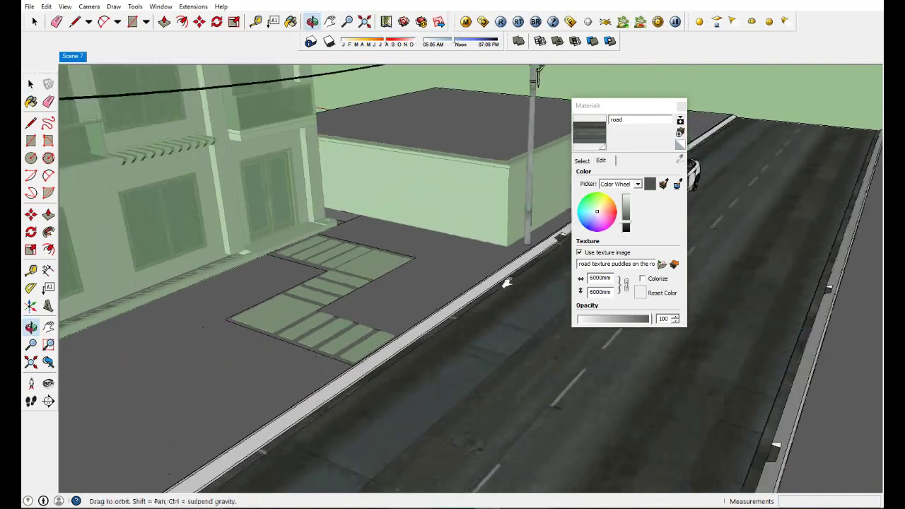
{"action": "scroll", "coordinate": [598, 163], "scroll_direction": "up", "scroll_amount": 2}
{"action": "left_click", "coordinate": [582, 161]}
Sample the pavement's Material11 and load the concrete slab image as its V-Ray diffuse bitmap
{"action": "left_click", "coordinate": [665, 196]}
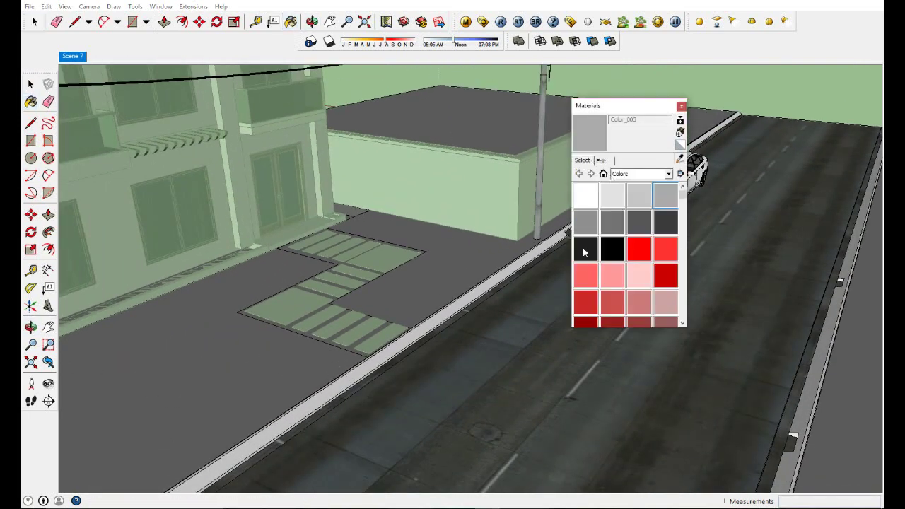
{"action": "left_click", "coordinate": [420, 331], "text": "alt"}
{"action": "left_click", "coordinate": [466, 22]}
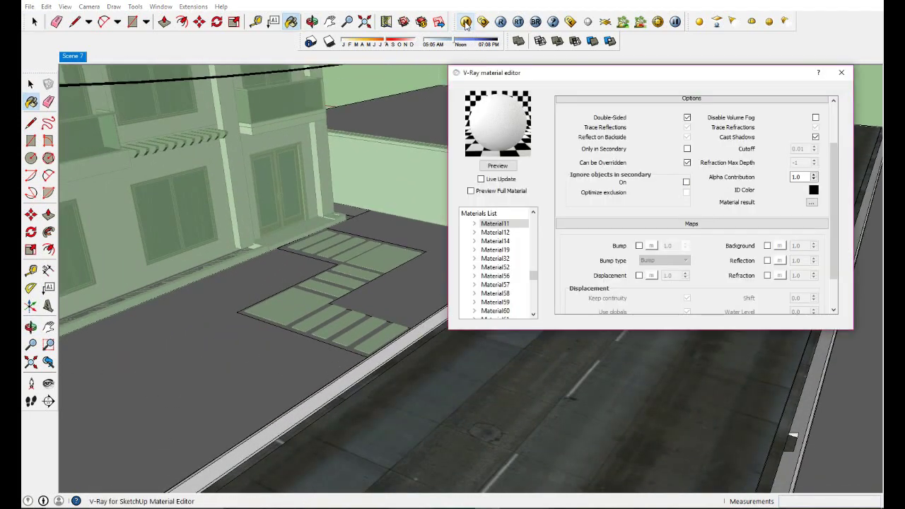
{"action": "scroll", "coordinate": [832, 201], "scroll_direction": "up", "scroll_amount": 3}
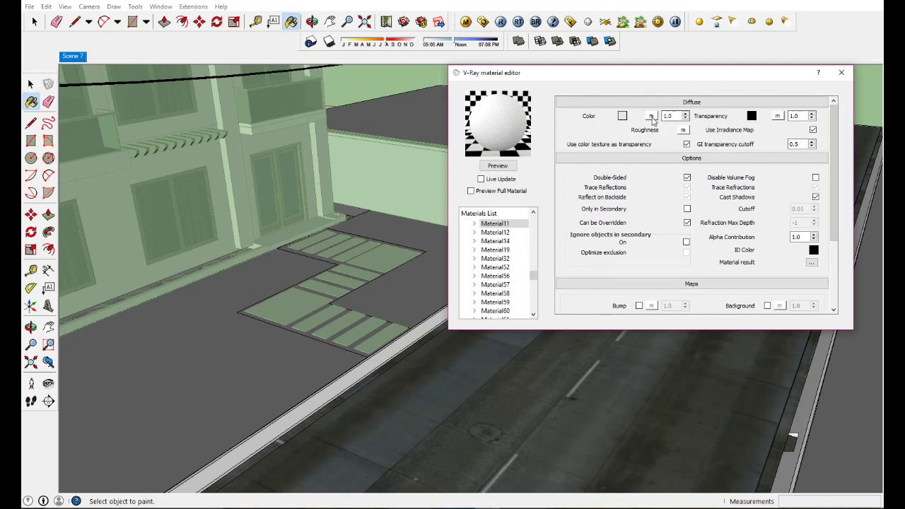
{"action": "left_click", "coordinate": [652, 115]}
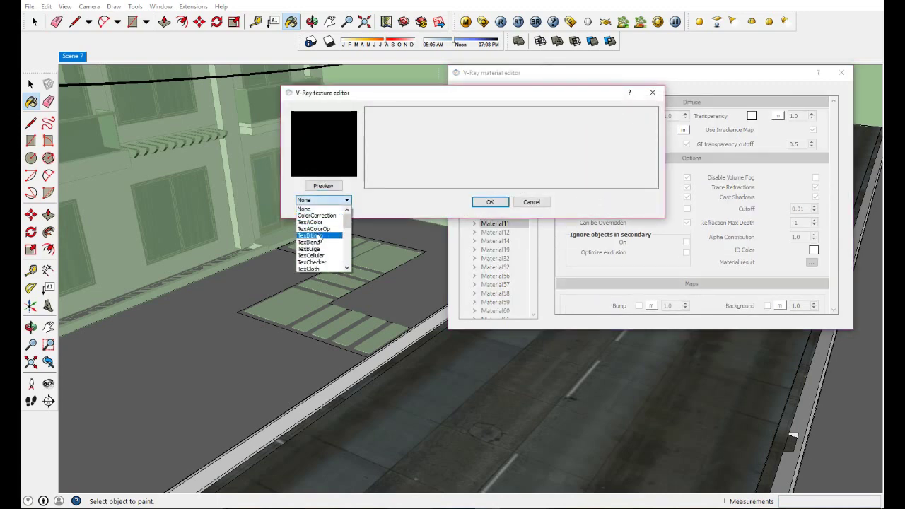
{"action": "left_click", "coordinate": [318, 237]}
{"action": "left_click", "coordinate": [559, 183]}
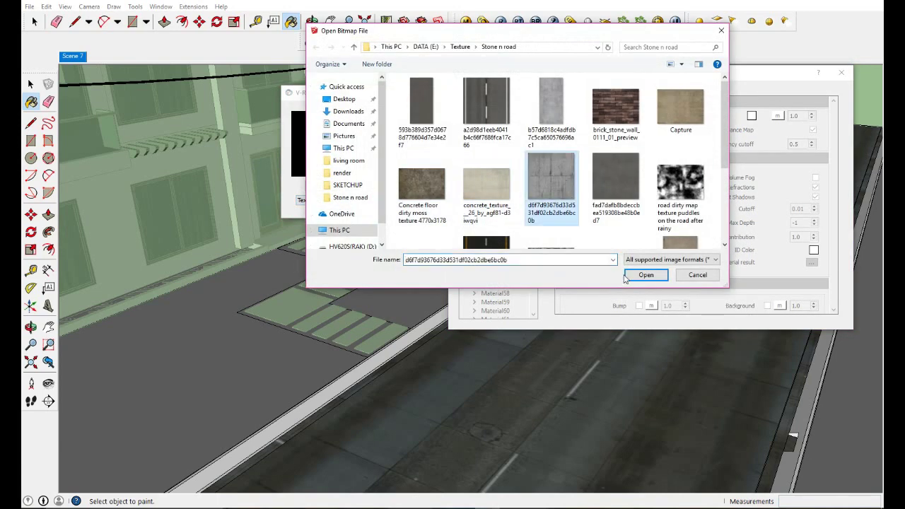
{"action": "left_click", "coordinate": [646, 274]}
{"action": "left_click", "coordinate": [496, 202]}
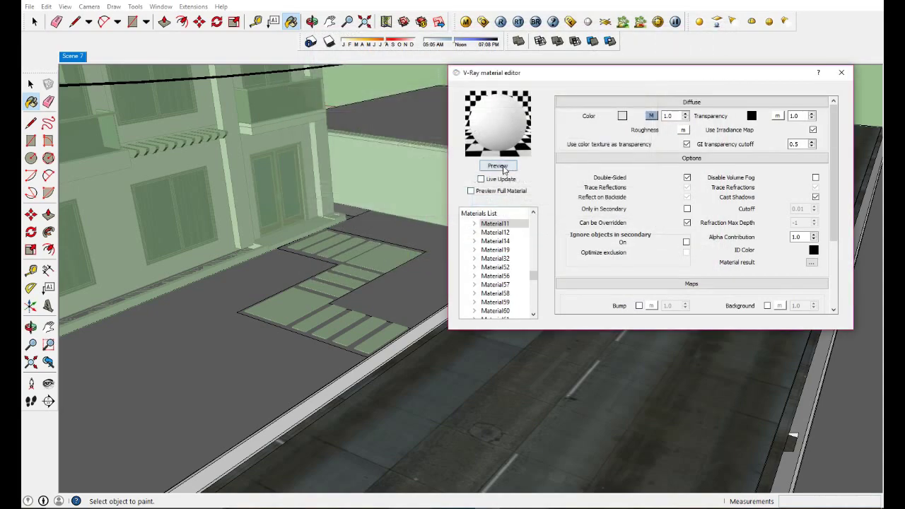
{"action": "left_click", "coordinate": [841, 73]}
{"action": "key", "text": "space"}
{"action": "middle_click_drag", "start_coordinate": [454, 344], "coordinate": [834, 108]}
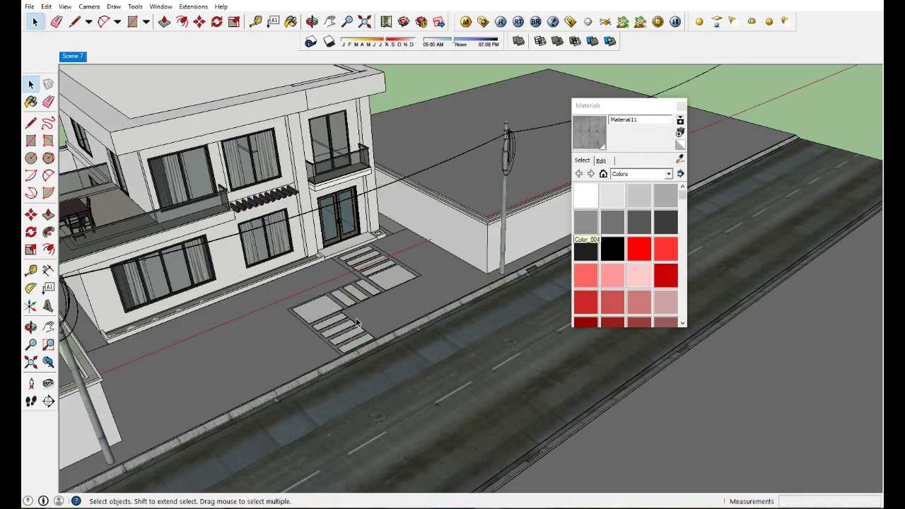
Sample Material12 and load the plain grey concrete image as its V-Ray diffuse bitmap
{"action": "scroll", "coordinate": [357, 323], "scroll_direction": "up", "scroll_amount": 5}
{"action": "middle_click_drag", "start_coordinate": [364, 315], "coordinate": [394, 328]}
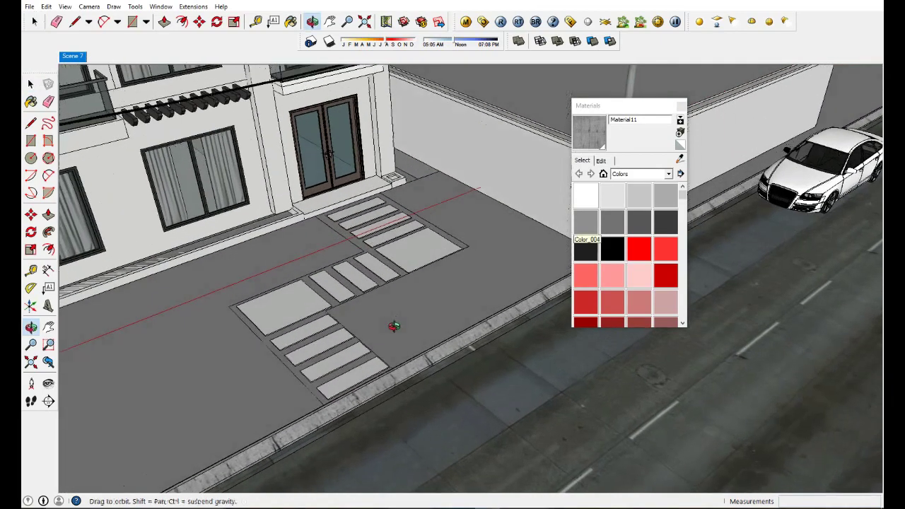
{"action": "left_click", "coordinate": [663, 196]}
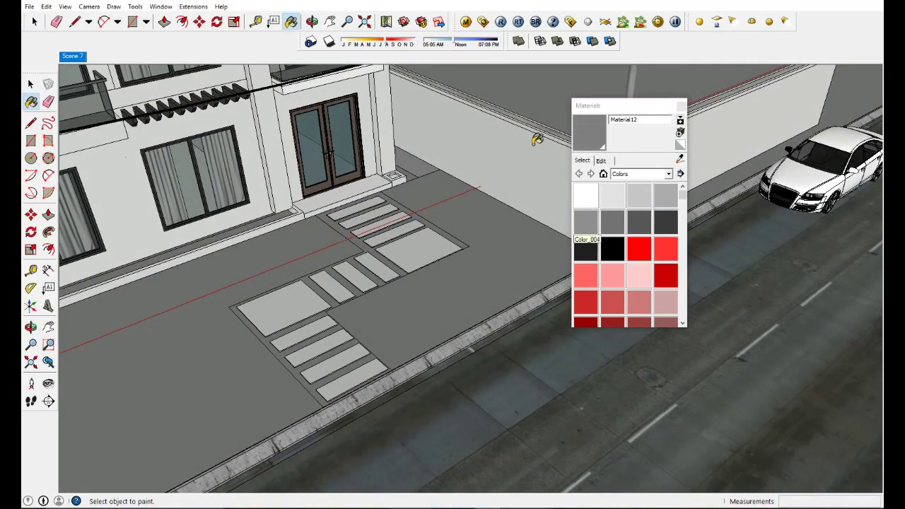
{"action": "left_click", "coordinate": [465, 21]}
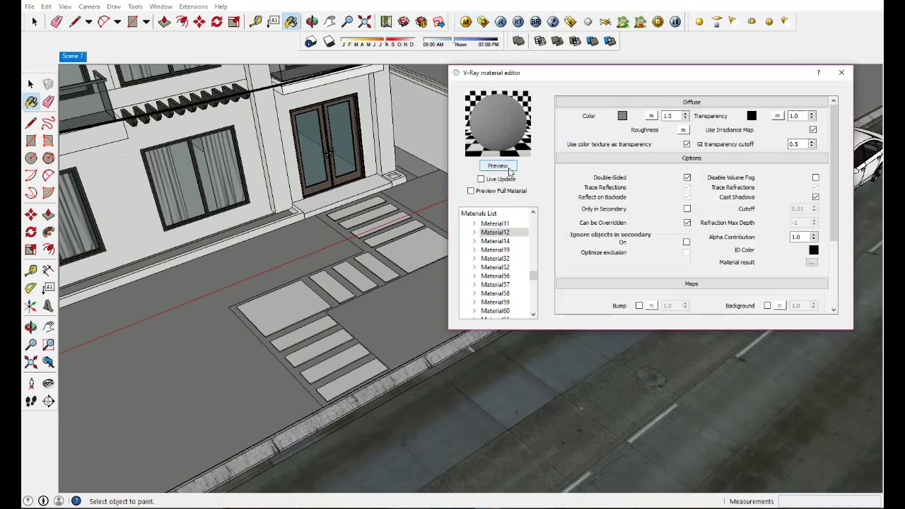
{"action": "left_click", "coordinate": [649, 117]}
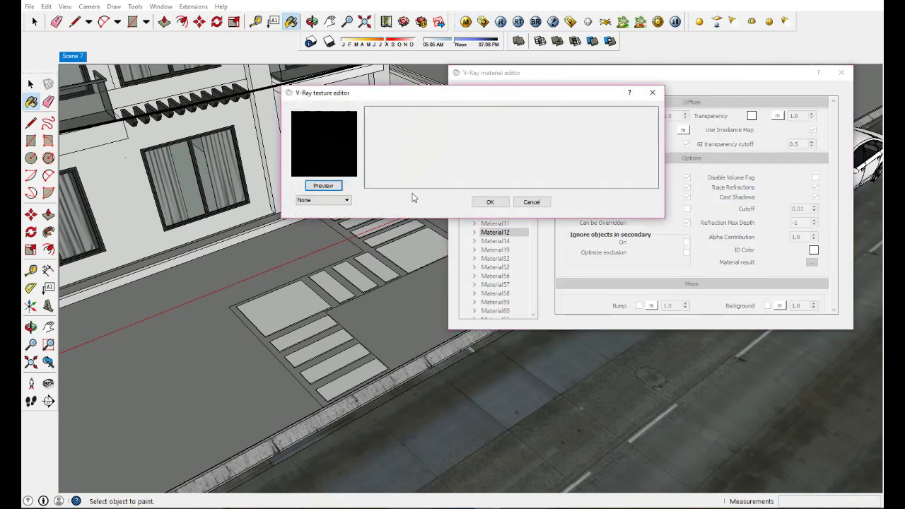
{"action": "left_click", "coordinate": [319, 204]}
{"action": "left_click", "coordinate": [315, 236]}
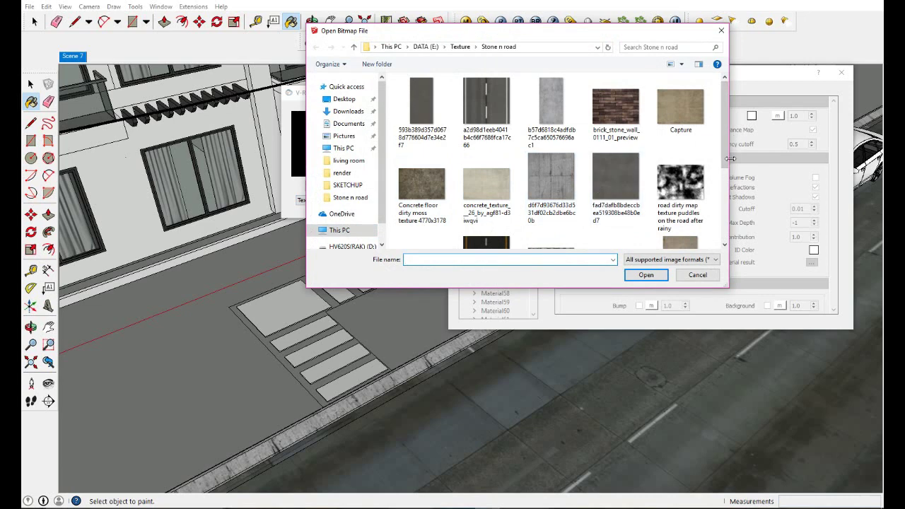
{"action": "left_click_drag", "start_coordinate": [725, 161], "coordinate": [725, 171]}
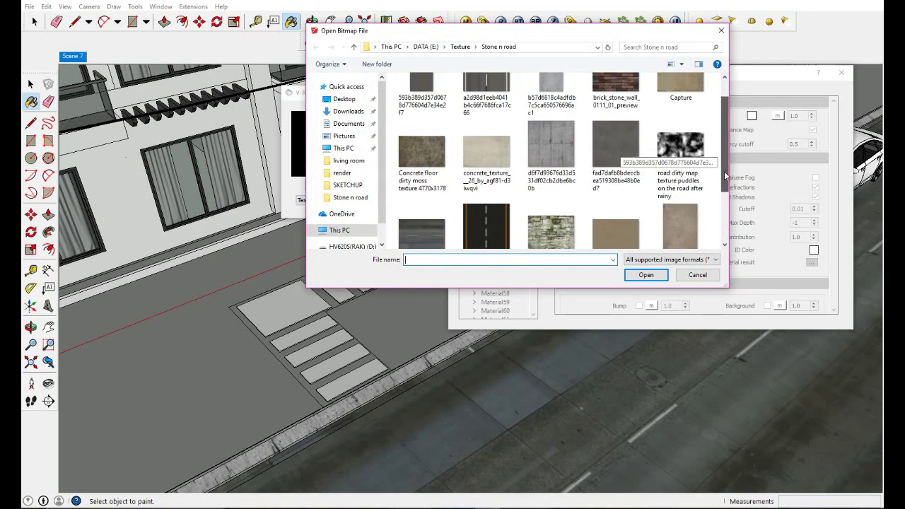
{"action": "left_click_drag", "start_coordinate": [729, 186], "coordinate": [719, 162]}
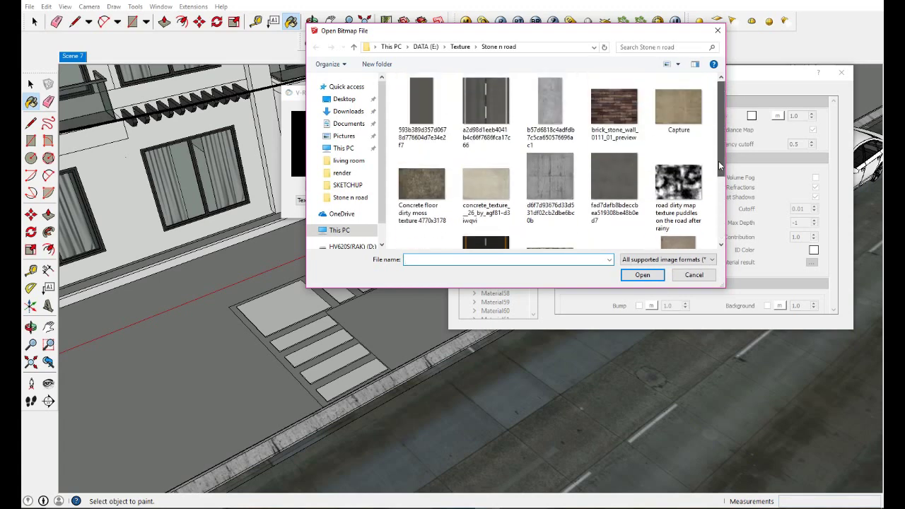
{"action": "left_click", "coordinate": [562, 138]}
{"action": "left_click", "coordinate": [641, 275]}
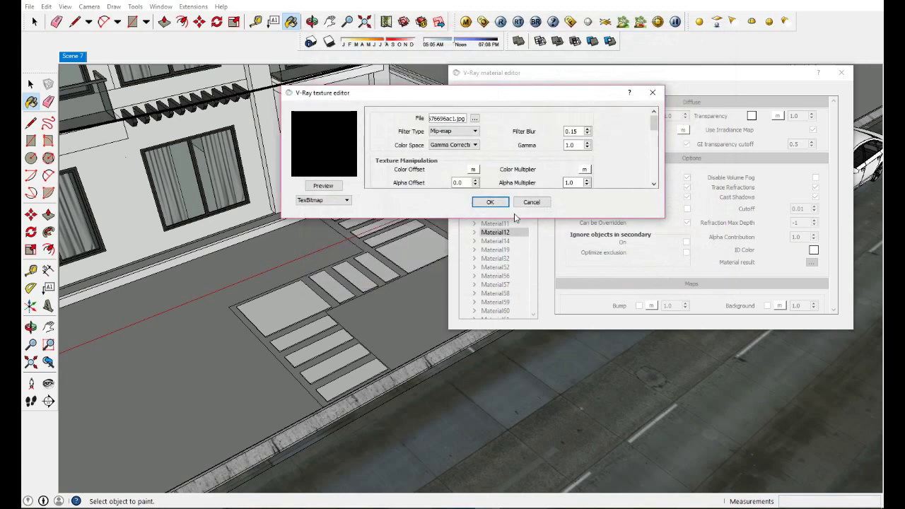
{"action": "left_click", "coordinate": [495, 200]}
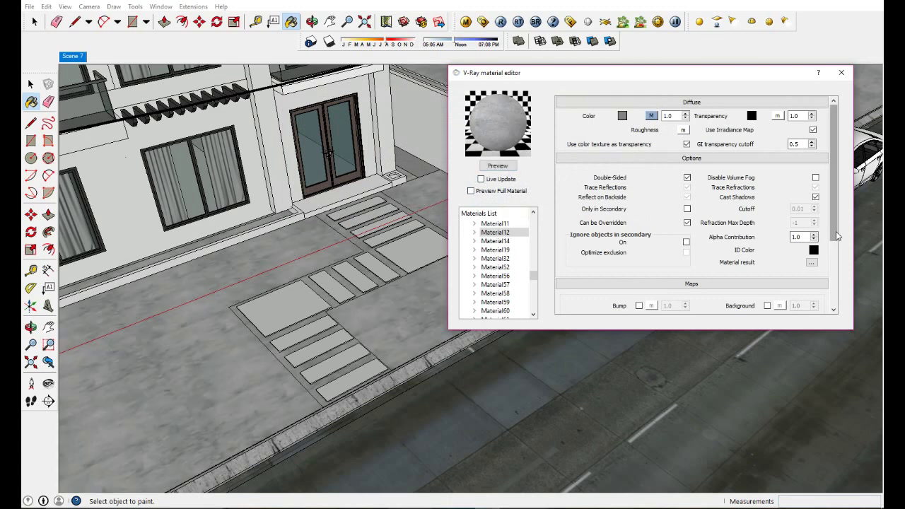
Load the same grey concrete image as Material12's bitmap bump map at strength 0.8
{"action": "scroll", "coordinate": [841, 247], "scroll_direction": "down", "scroll_amount": 2}
{"action": "scroll", "coordinate": [841, 247], "scroll_direction": "down", "scroll_amount": 3}
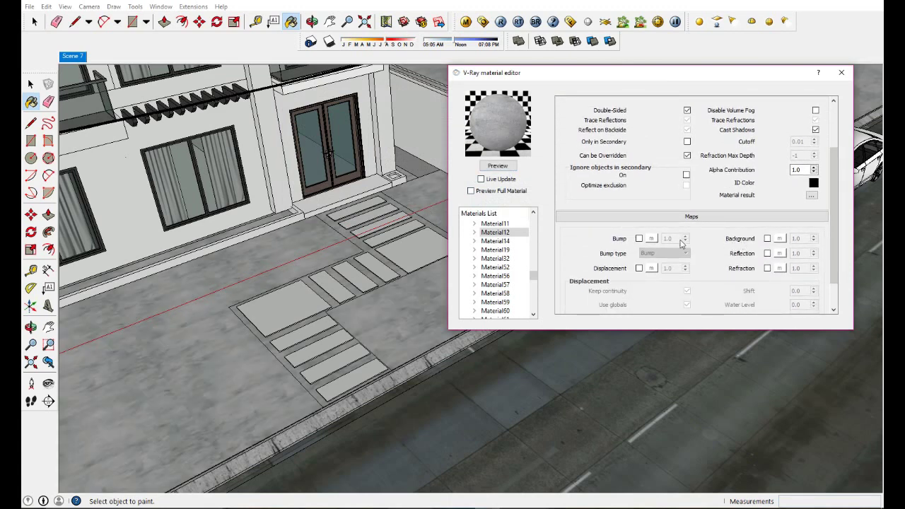
{"action": "left_click", "coordinate": [652, 239]}
{"action": "left_click", "coordinate": [324, 201]}
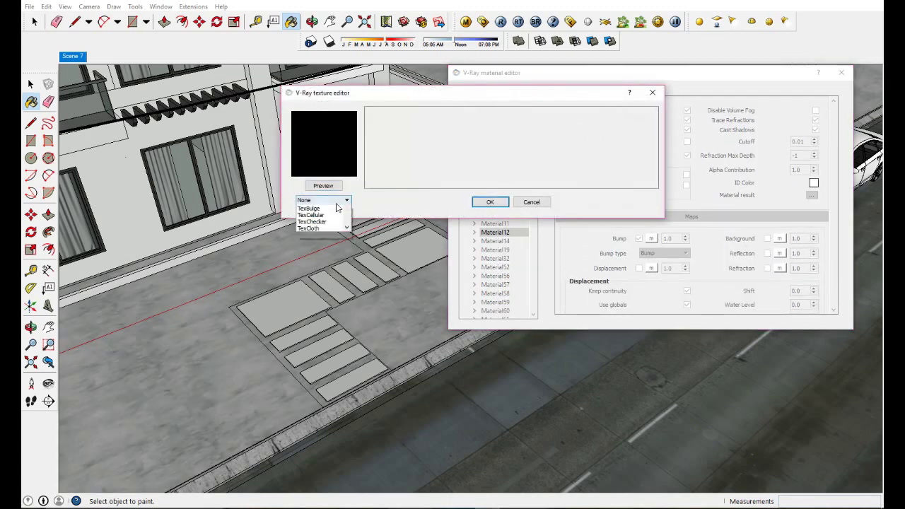
{"action": "left_click", "coordinate": [318, 234]}
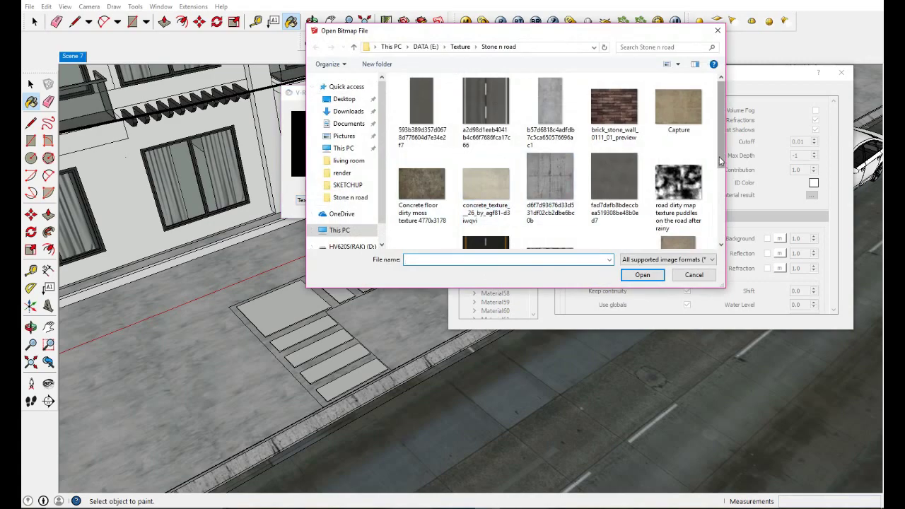
{"action": "left_click", "coordinate": [551, 109]}
{"action": "left_click", "coordinate": [643, 274]}
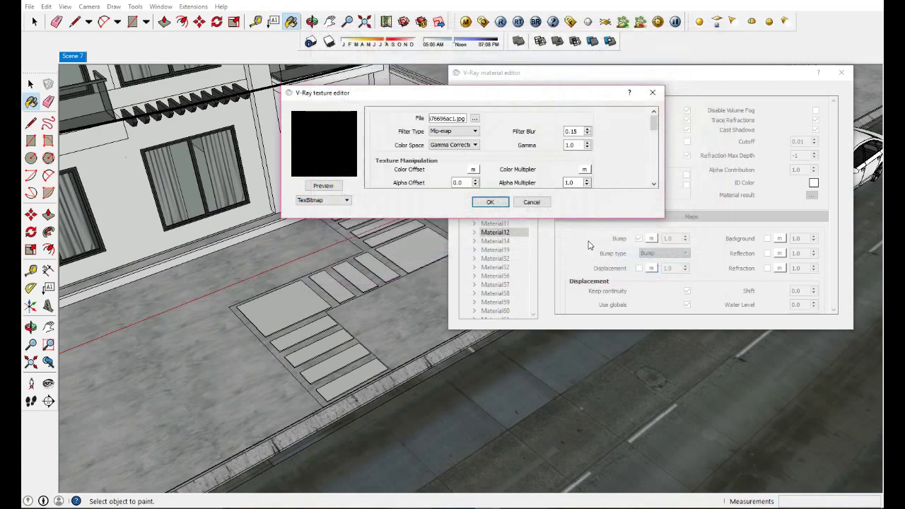
{"action": "left_click", "coordinate": [488, 203]}
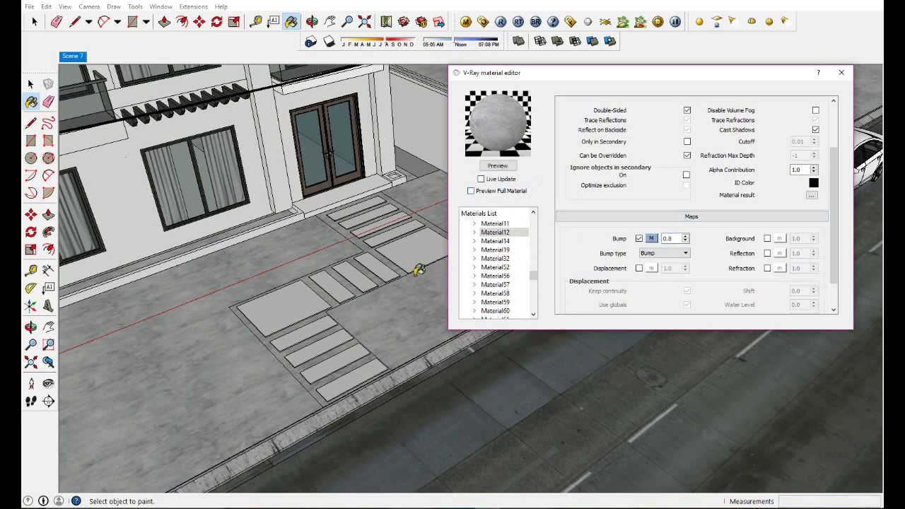
{"action": "middle_click_drag", "start_coordinate": [360, 290], "coordinate": [355, 302]}
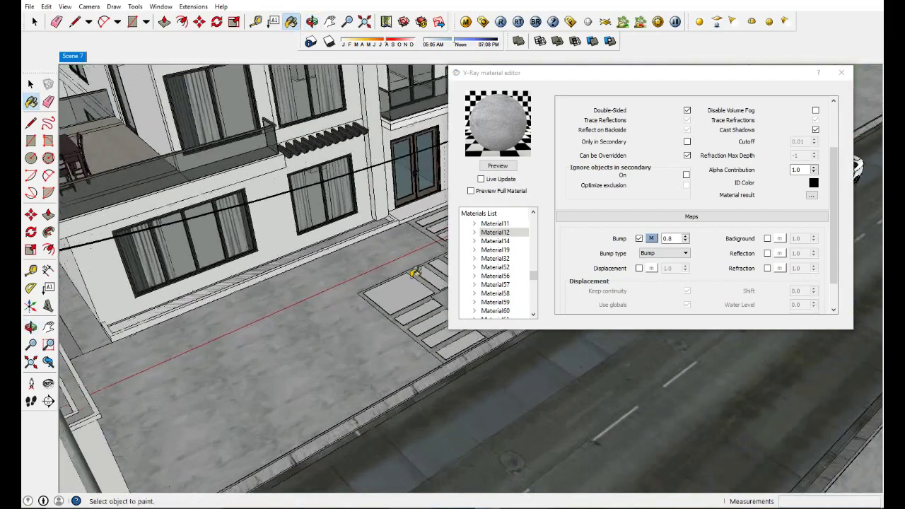
Set Material12's texture tiles to 200mm × 200mm and reopen its V-Ray material editor
{"action": "left_click", "coordinate": [841, 74]}
{"action": "scroll", "coordinate": [526, 289], "scroll_direction": "up", "scroll_amount": 5}
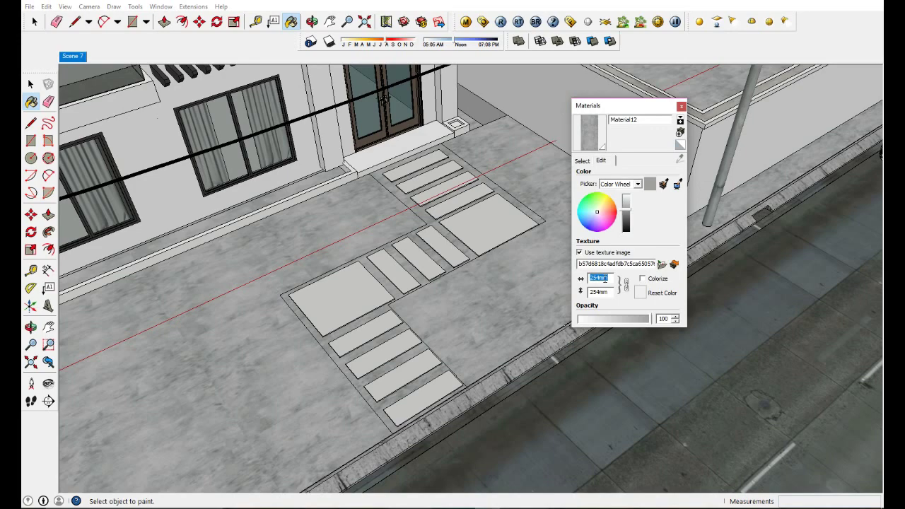
{"action": "type", "text": "200"}
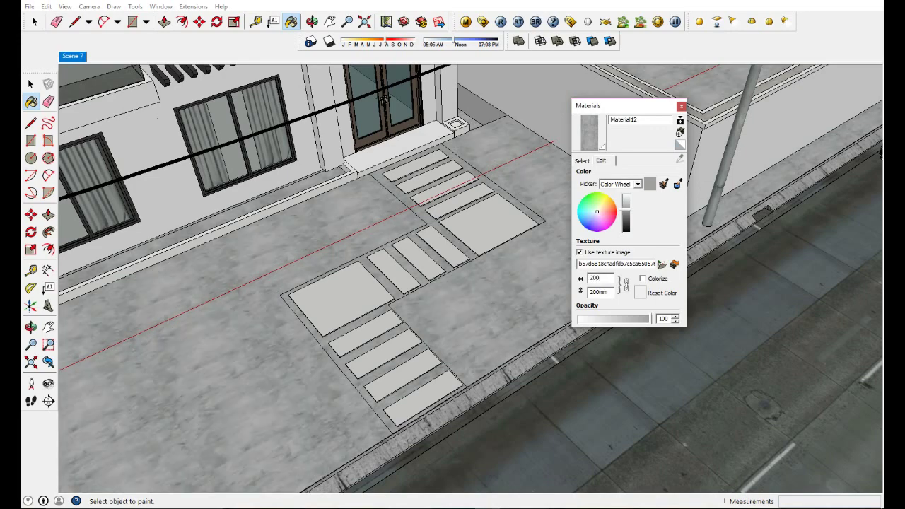
{"action": "mouse_move", "coordinate": [534, 283]}
{"action": "middle_mouse_down"}
{"action": "mouse_move", "coordinate": [478, 359]}
{"action": "mouse_move", "coordinate": [477, 295]}
{"action": "mouse_move", "coordinate": [434, 302]}
{"action": "middle_mouse_up"}
{"action": "left_click", "coordinate": [465, 21]}
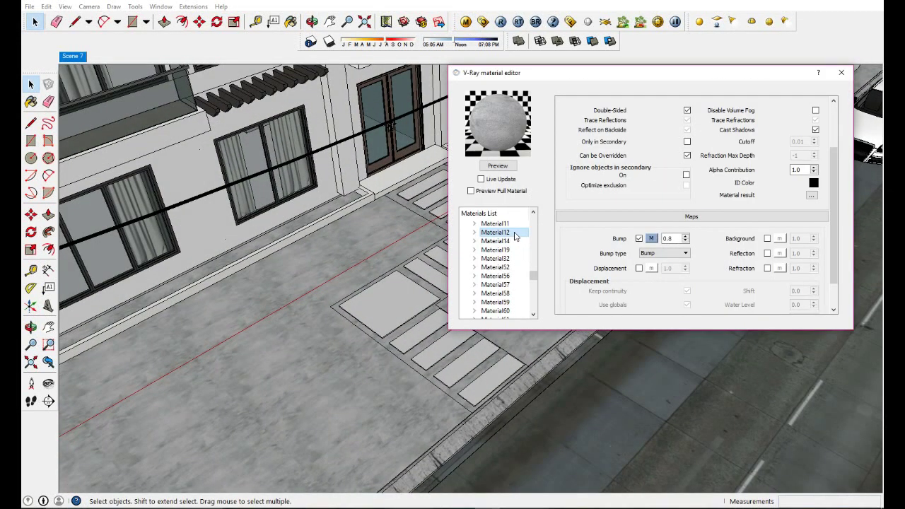
Add a reflection layer to Material12 with reflection 0.6 and glossiness 0.85, then close the editor
{"action": "right_click", "coordinate": [515, 237]}
{"action": "left_click", "coordinate": [669, 248]}
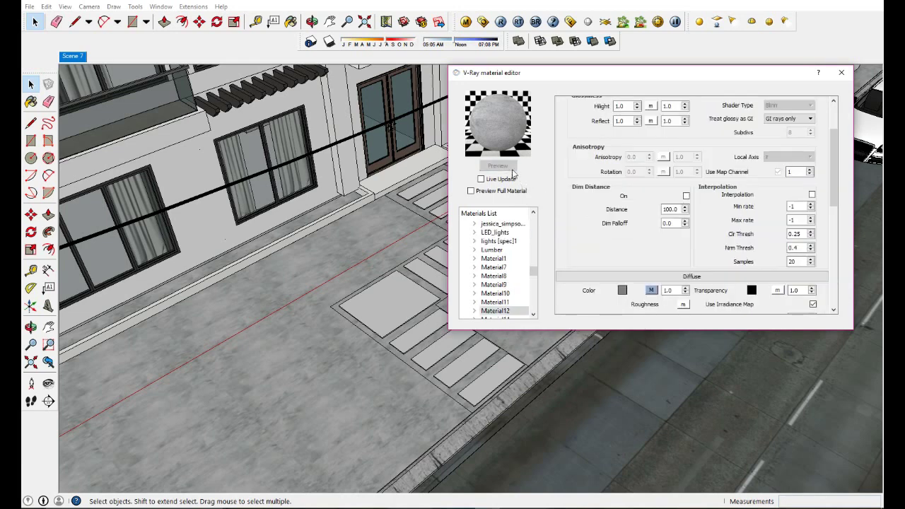
{"action": "left_click_drag", "start_coordinate": [834, 202], "coordinate": [832, 166]}
{"action": "double_click", "coordinate": [619, 188]}
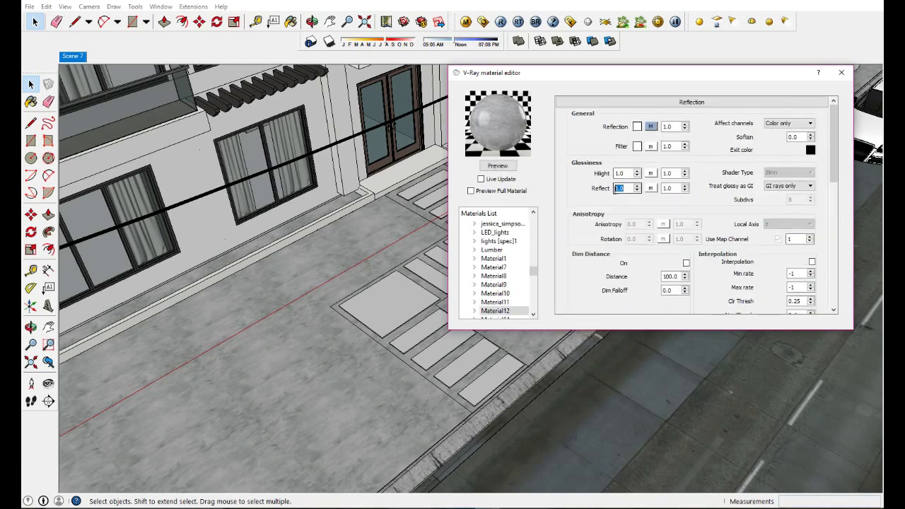
{"action": "type", "text": "0.85"}
{"action": "key", "text": "Return"}
{"action": "type", "text": "0.6"}
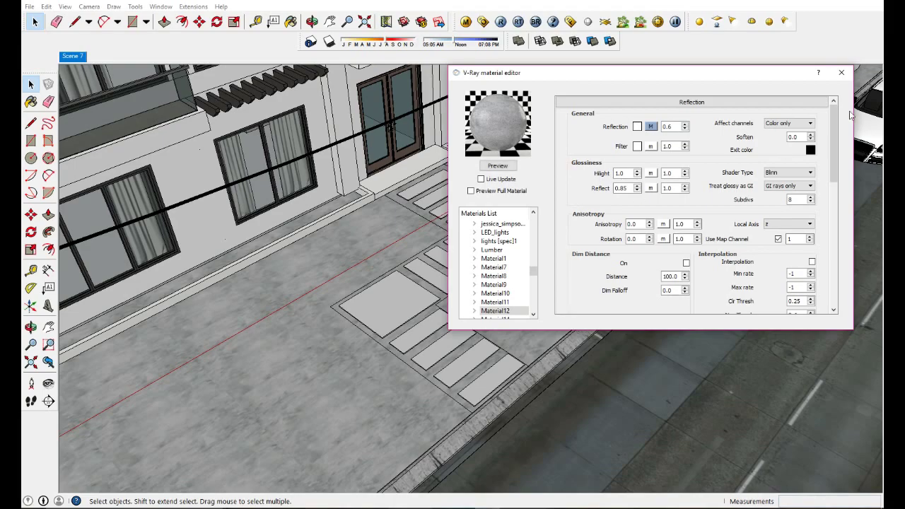
{"action": "left_click", "coordinate": [841, 72]}
{"action": "scroll", "coordinate": [408, 297], "scroll_direction": "down", "scroll_amount": 3}
{"action": "scroll", "coordinate": [405, 311], "scroll_direction": "up", "scroll_amount": 4}
{"action": "scroll", "coordinate": [421, 284], "scroll_direction": "down", "scroll_amount": 2}
{"action": "key", "text": "b"}
{"action": "scroll", "coordinate": [326, 215], "scroll_direction": "up", "scroll_amount": 3}
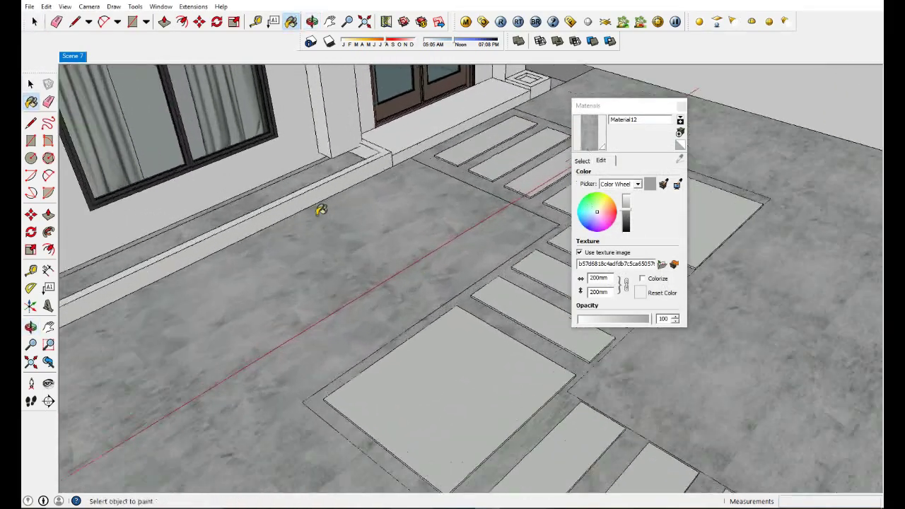
Enter the walkway paving group and select the gap face between the slabs
{"action": "middle_click_drag", "start_coordinate": [335, 193], "coordinate": [531, 121]}
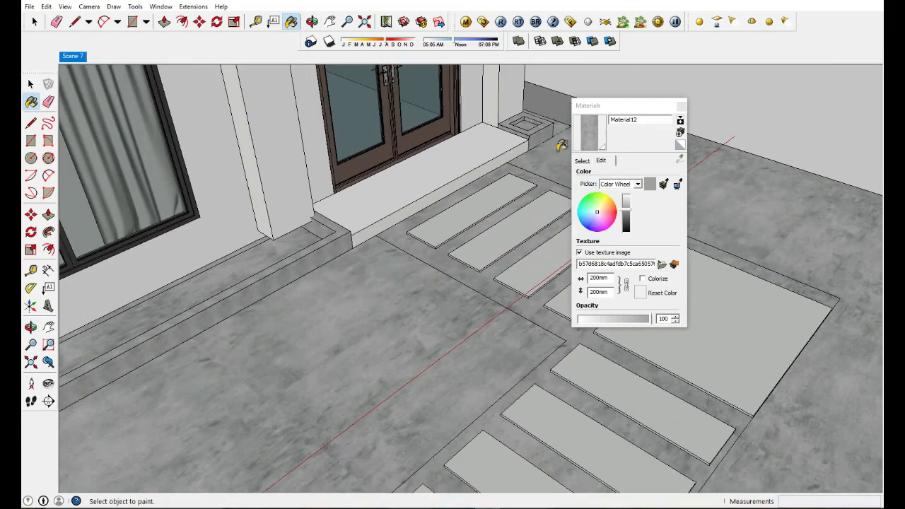
{"action": "scroll", "coordinate": [299, 250], "scroll_direction": "up", "scroll_amount": 3}
{"action": "mouse_move", "coordinate": [289, 200]}
{"action": "middle_mouse_down"}
{"action": "mouse_move", "coordinate": [295, 279]}
{"action": "mouse_move", "coordinate": [418, 347]}
{"action": "mouse_move", "coordinate": [383, 346]}
{"action": "middle_mouse_up"}
{"action": "scroll", "coordinate": [295, 279], "scroll_direction": "down", "scroll_amount": 3}
{"action": "left_click", "coordinate": [303, 393]}
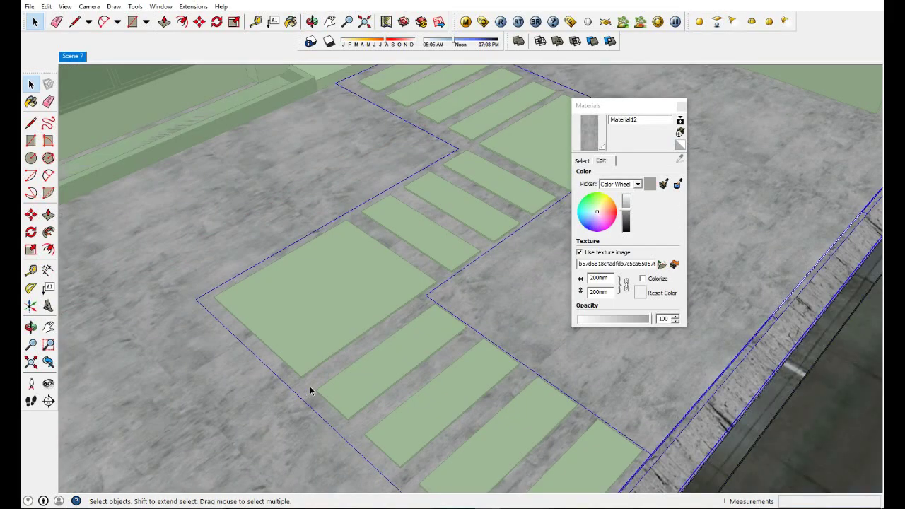
{"action": "left_click", "coordinate": [310, 389], "text": "shift"}
{"action": "double_click", "coordinate": [314, 387]}
Paint the gap strips with the dark red Color_A17 preset colour
{"action": "left_click", "coordinate": [583, 162]}
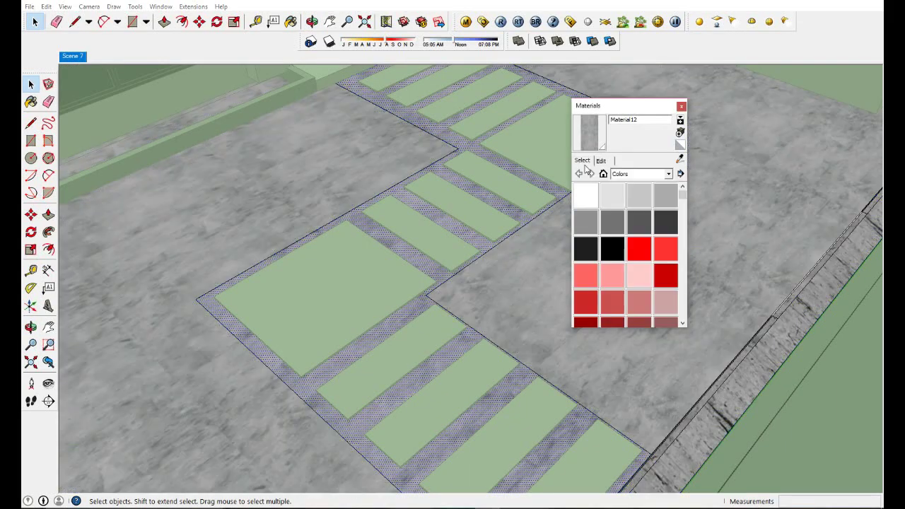
{"action": "left_click", "coordinate": [683, 207]}
{"action": "left_click", "coordinate": [645, 263]}
{"action": "left_click", "coordinate": [345, 355]}
Inspect the newly painted dark red paving, starting and then cancelling a move on an edge
{"action": "mouse_move", "coordinate": [346, 354]}
{"action": "middle_mouse_down"}
{"action": "mouse_move", "coordinate": [469, 344]}
{"action": "mouse_move", "coordinate": [416, 399]}
{"action": "mouse_move", "coordinate": [398, 341]}
{"action": "mouse_move", "coordinate": [407, 360]}
{"action": "mouse_move", "coordinate": [397, 350]}
{"action": "middle_mouse_up"}
{"action": "key", "text": "m"}
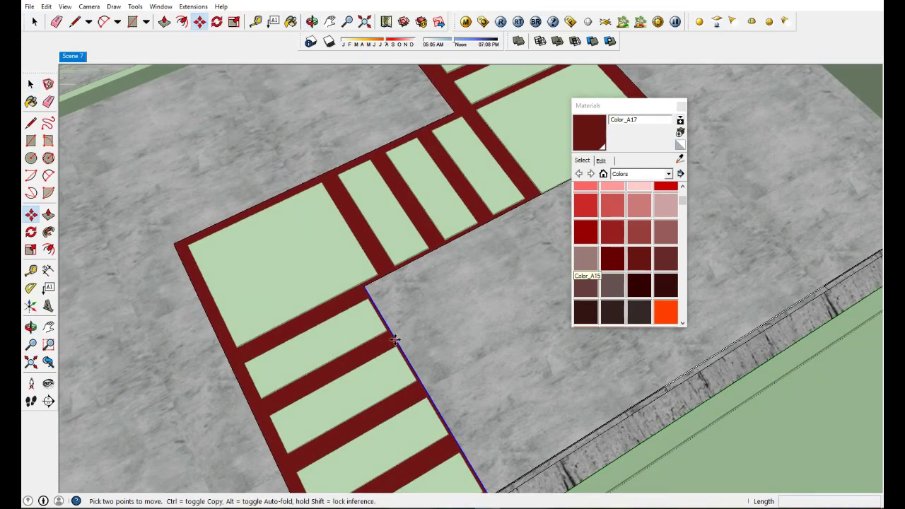
{"action": "left_click", "coordinate": [395, 340]}
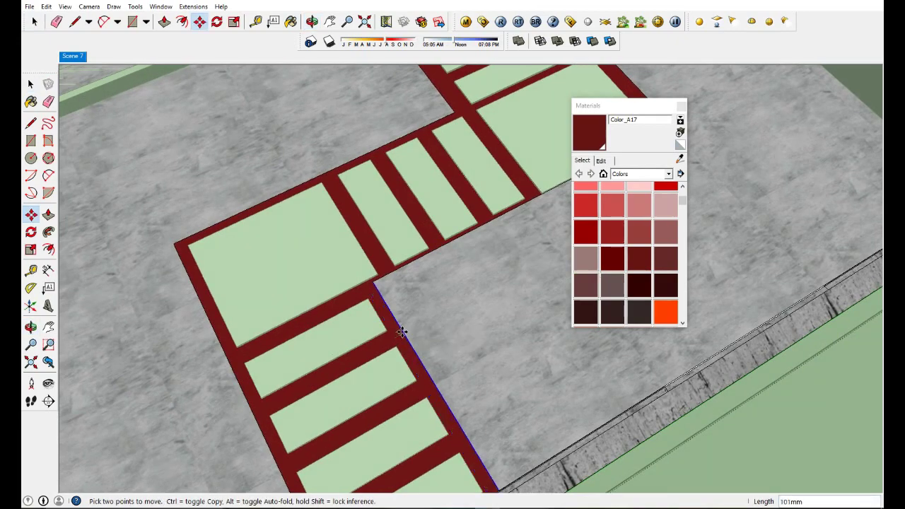
{"action": "key", "text": "space"}
{"action": "left_click", "coordinate": [398, 272]}
{"action": "middle_click_drag", "start_coordinate": [399, 276], "coordinate": [401, 295]}
Select the red strip's lower edge, view the L-shaped paving, and open Color_A17's V-Ray settings
{"action": "left_click", "coordinate": [393, 279]}
{"action": "key", "text": "m"}
{"action": "key", "text": "space"}
{"action": "mouse_move", "coordinate": [418, 285]}
{"action": "middle_mouse_down"}
{"action": "mouse_move", "coordinate": [429, 307]}
{"action": "mouse_move", "coordinate": [474, 320]}
{"action": "mouse_move", "coordinate": [430, 313]}
{"action": "middle_mouse_up"}
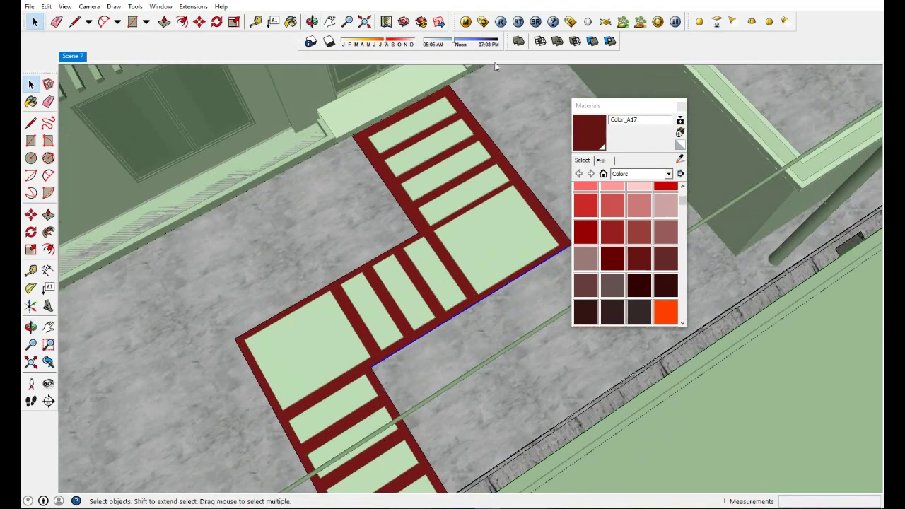
{"action": "left_click", "coordinate": [465, 22]}
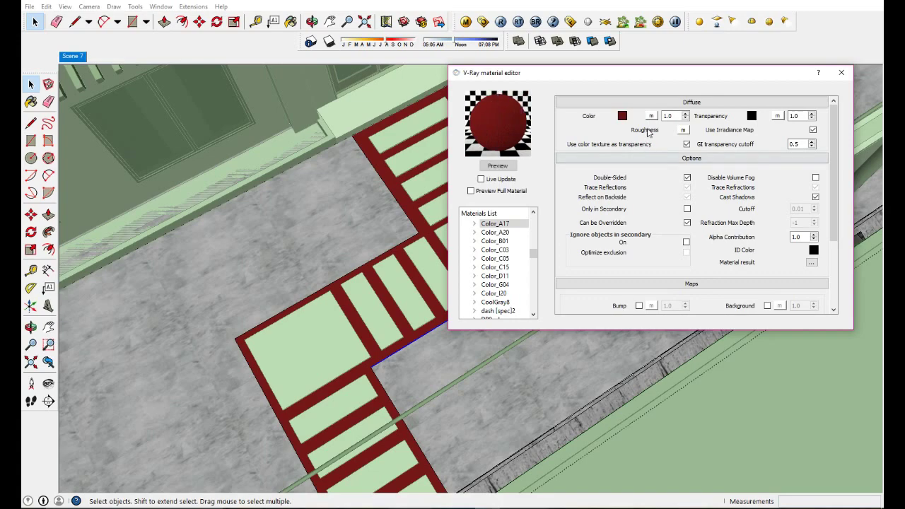
Load short_bermudagrass_small from the tree texture folder as Color_A17's Diffuse bitmap
{"action": "left_click", "coordinate": [652, 115]}
{"action": "left_click", "coordinate": [347, 200]}
{"action": "left_click", "coordinate": [312, 236]}
{"action": "scroll", "coordinate": [722, 162], "scroll_direction": "down", "scroll_amount": 3}
{"action": "scroll", "coordinate": [722, 161], "scroll_direction": "up", "scroll_amount": 3}
{"action": "left_click", "coordinate": [460, 46]}
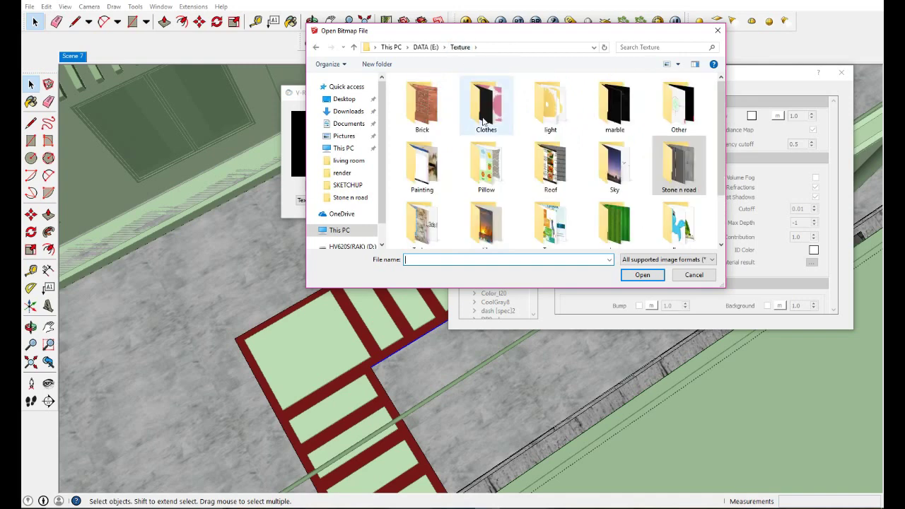
{"action": "left_click", "coordinate": [614, 223]}
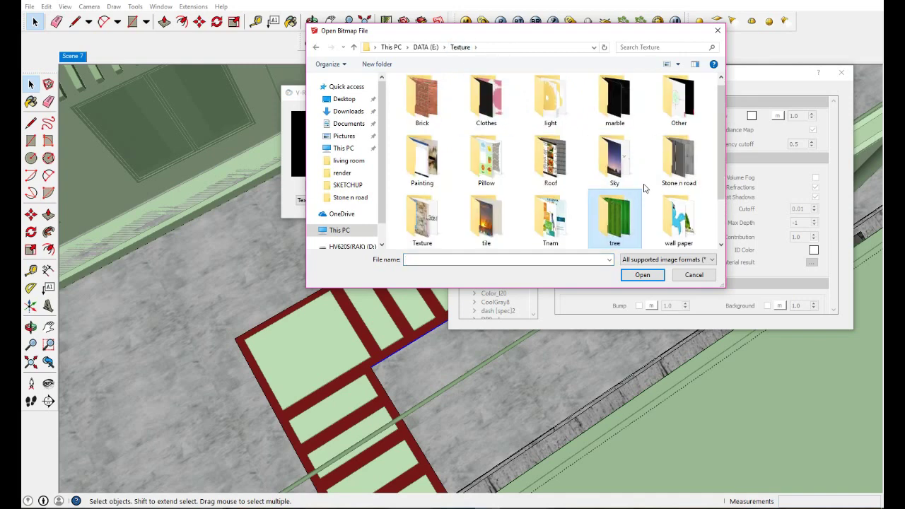
{"action": "scroll", "coordinate": [626, 202], "scroll_direction": "down", "scroll_amount": 1}
{"action": "scroll", "coordinate": [626, 198], "scroll_direction": "up", "scroll_amount": 1}
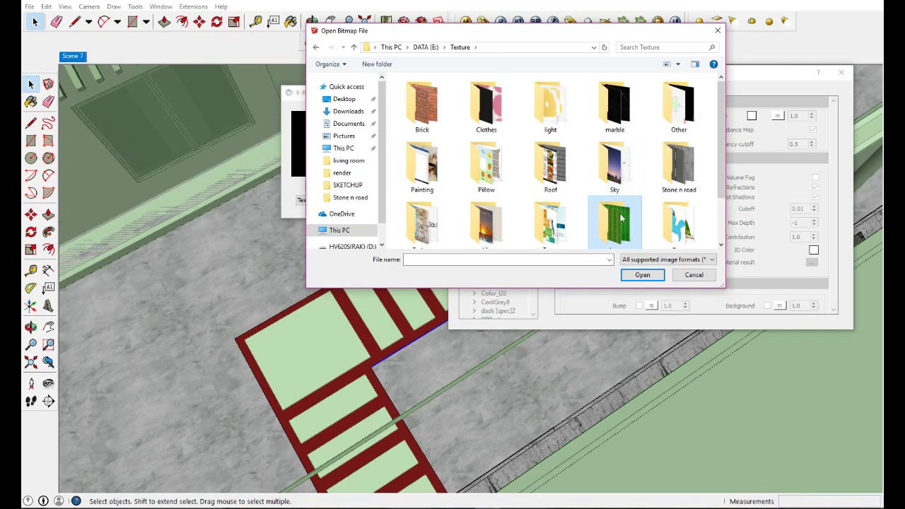
{"action": "double_click", "coordinate": [617, 219]}
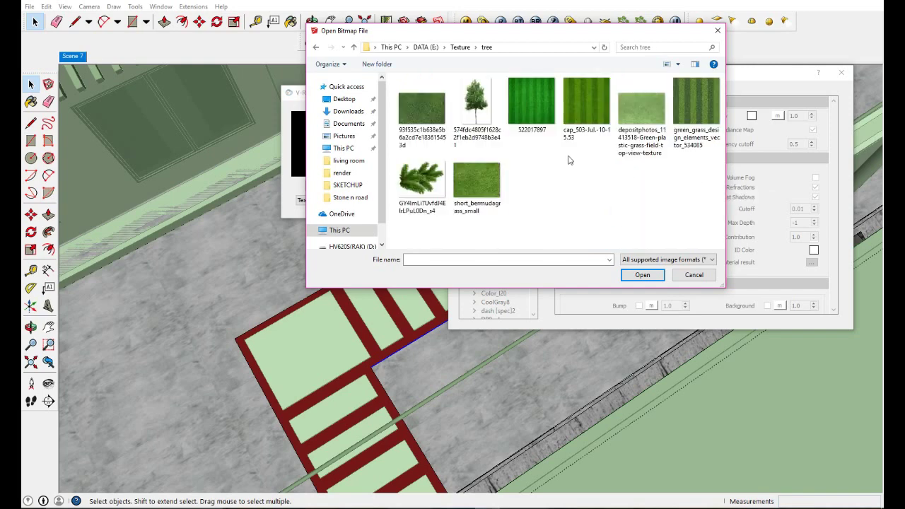
{"action": "left_click", "coordinate": [497, 178]}
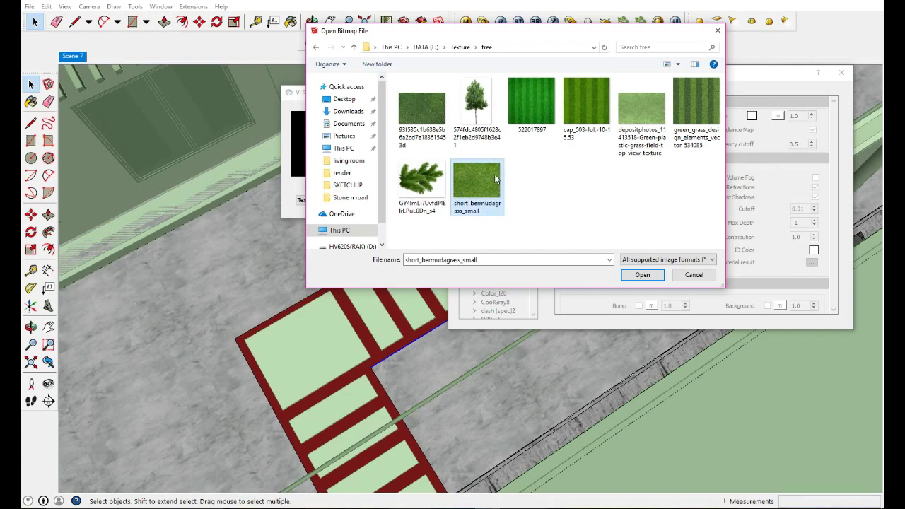
{"action": "left_click", "coordinate": [643, 275]}
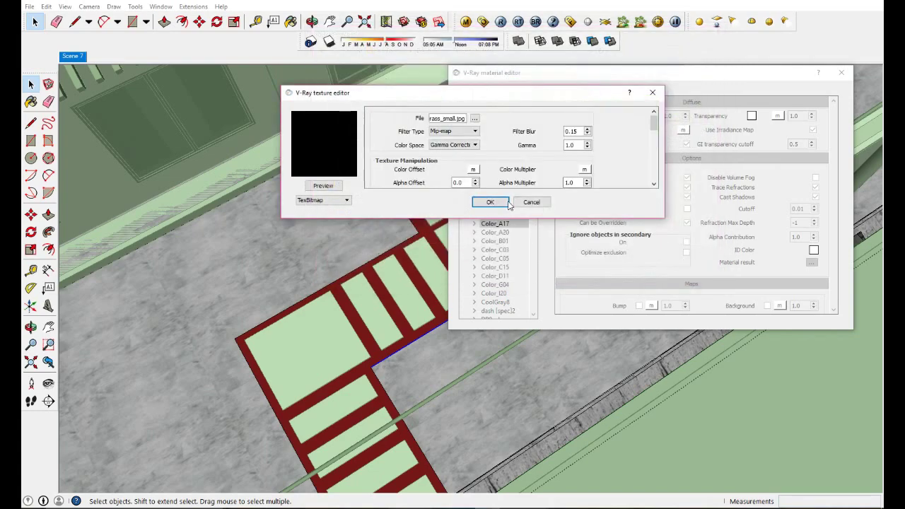
{"action": "left_click", "coordinate": [488, 204]}
{"action": "left_click", "coordinate": [499, 165]}
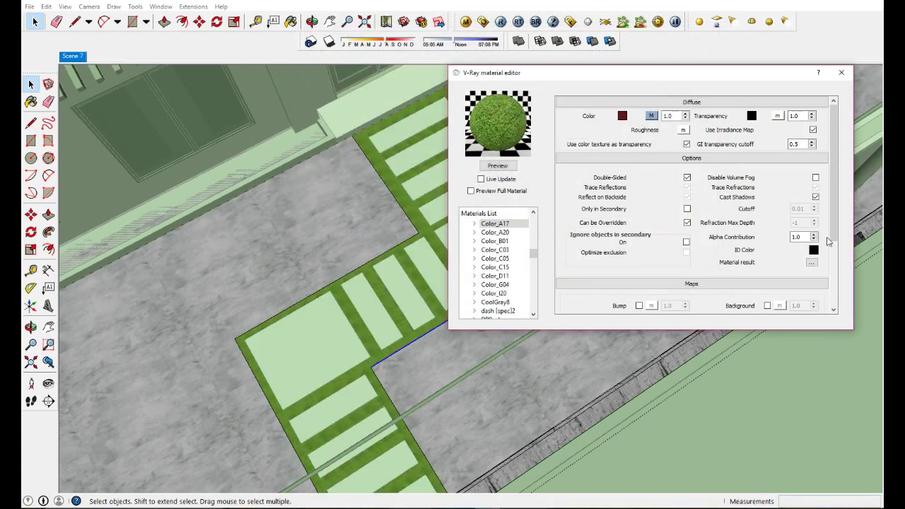
Enable the bump map and load the same grass image as its bitmap
{"action": "scroll", "coordinate": [835, 212], "scroll_direction": "down", "scroll_amount": 3}
{"action": "left_click", "coordinate": [639, 241]}
{"action": "left_click", "coordinate": [651, 240]}
{"action": "left_click", "coordinate": [323, 200]}
{"action": "left_click", "coordinate": [312, 233]}
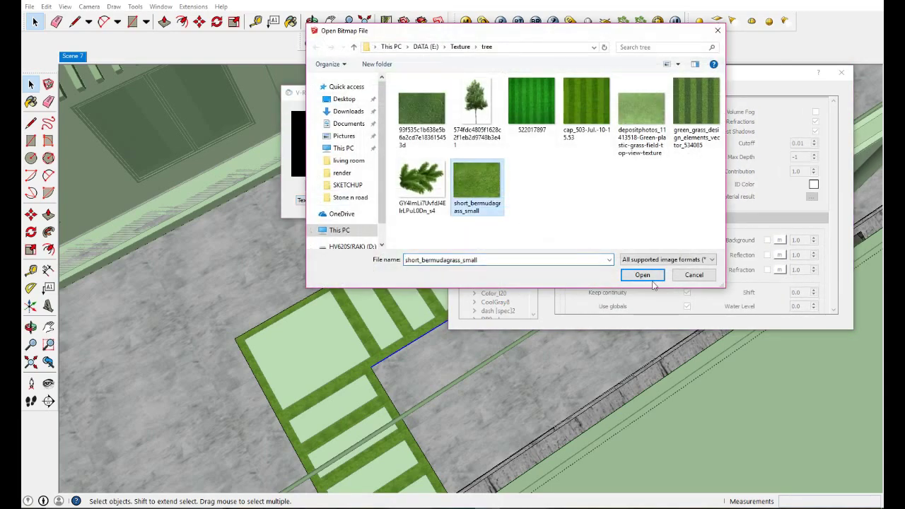
{"action": "left_click", "coordinate": [652, 279]}
{"action": "left_click", "coordinate": [495, 203]}
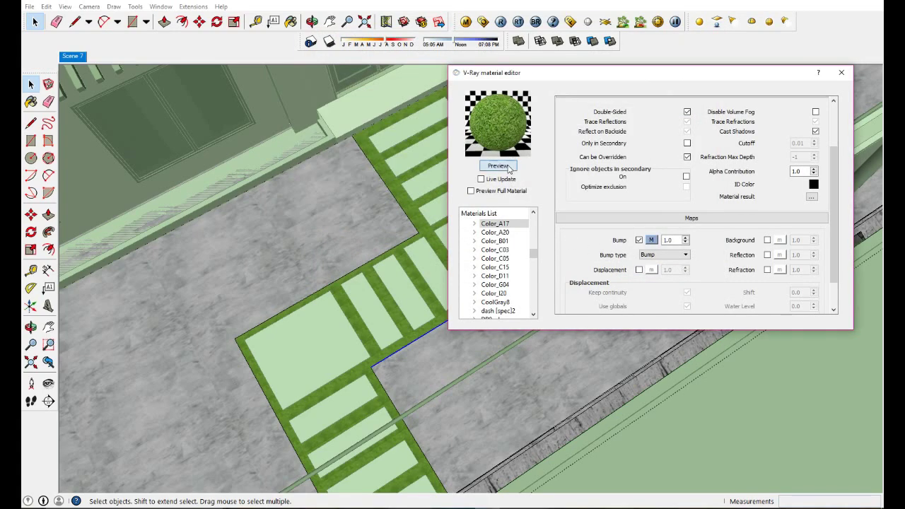
{"action": "left_click", "coordinate": [841, 76]}
Set the grass texture size to 800mm and view the rescaled grass strips
{"action": "middle_click_drag", "start_coordinate": [340, 339], "coordinate": [441, 313]}
{"action": "left_click", "coordinate": [600, 161]}
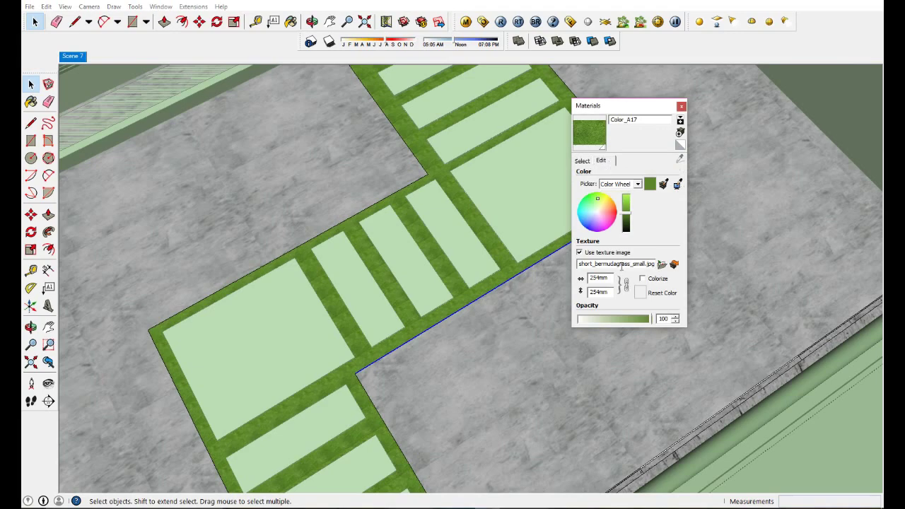
{"action": "type", "text": "00"}
{"action": "key", "text": "Return"}
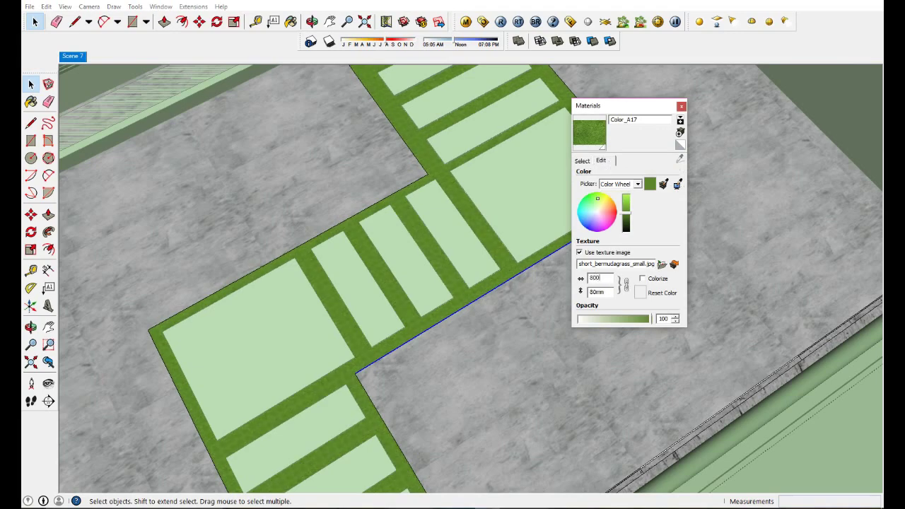
{"action": "mouse_move", "coordinate": [441, 283]}
{"action": "middle_mouse_down"}
{"action": "mouse_move", "coordinate": [454, 318]}
{"action": "mouse_move", "coordinate": [485, 273]}
{"action": "middle_mouse_up"}
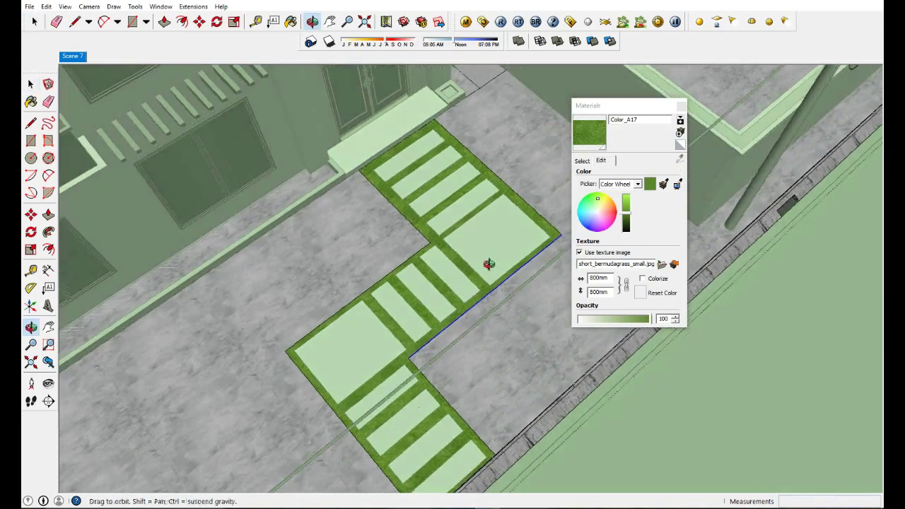
{"action": "scroll", "coordinate": [485, 273], "scroll_direction": "down", "scroll_amount": 3}
{"action": "scroll", "coordinate": [400, 211], "scroll_direction": "up", "scroll_amount": 3}
{"action": "scroll", "coordinate": [400, 212], "scroll_direction": "down", "scroll_amount": 2}
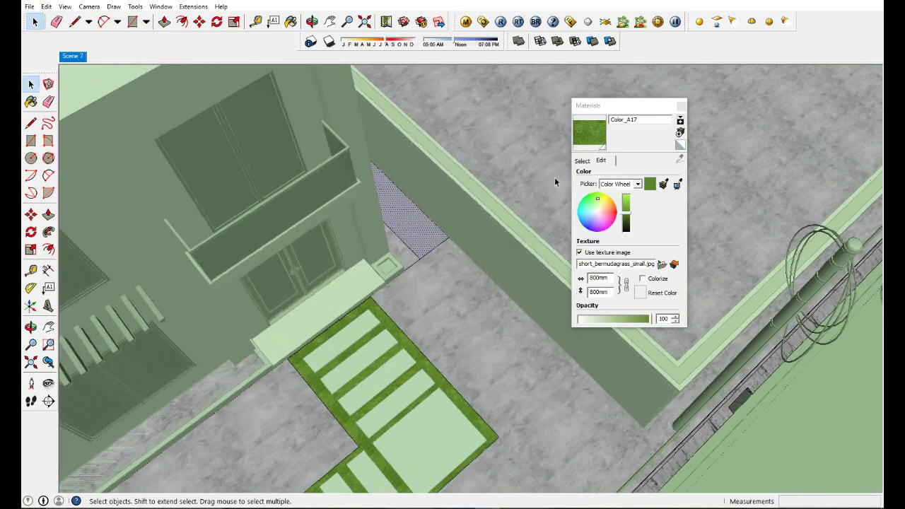
Orbit and zoom around the road side of the house to check the grass paving
{"action": "key", "text": "b"}
{"action": "scroll", "coordinate": [428, 261], "scroll_direction": "down", "scroll_amount": 3}
{"action": "key", "text": "space"}
{"action": "scroll", "coordinate": [428, 261], "scroll_direction": "down", "scroll_amount": 3}
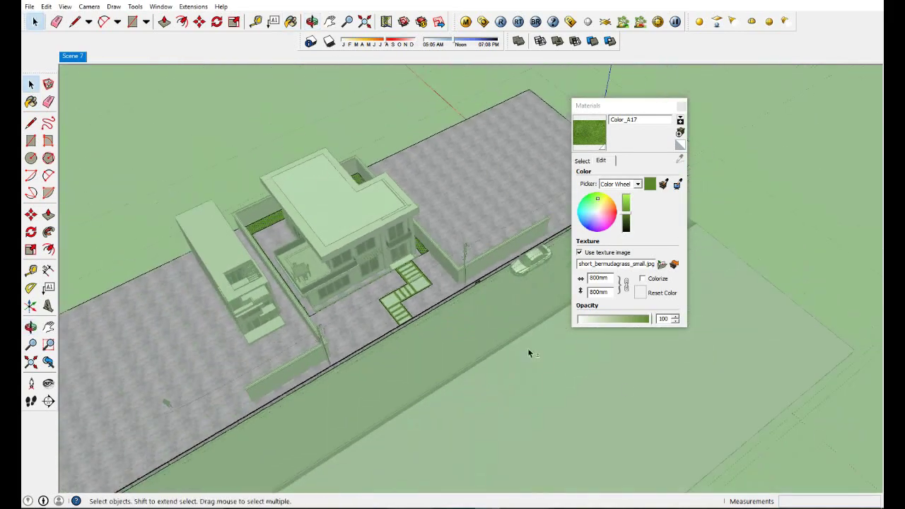
{"action": "middle_click_drag", "start_coordinate": [455, 310], "coordinate": [459, 240]}
{"action": "scroll", "coordinate": [458, 240], "scroll_direction": "up", "scroll_amount": 2}
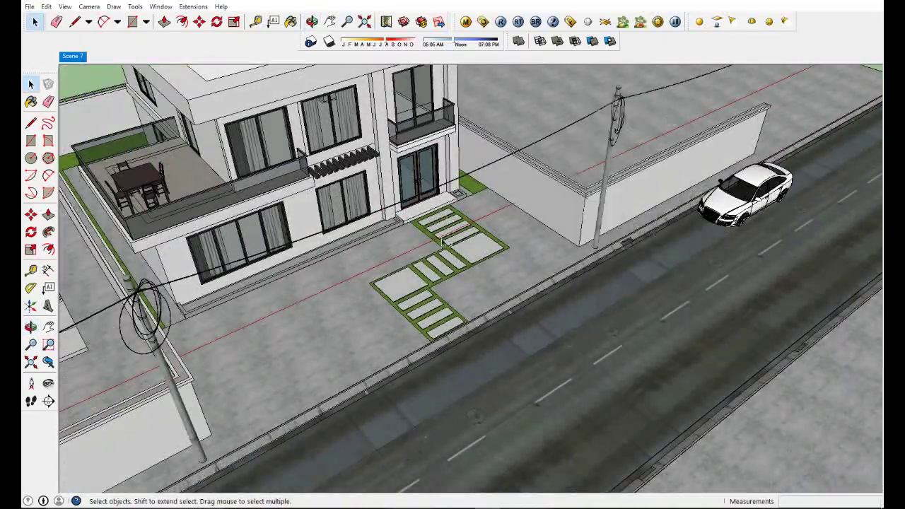
{"action": "scroll", "coordinate": [443, 242], "scroll_direction": "down", "scroll_amount": 3}
{"action": "middle_click_drag", "start_coordinate": [443, 242], "coordinate": [404, 289]}
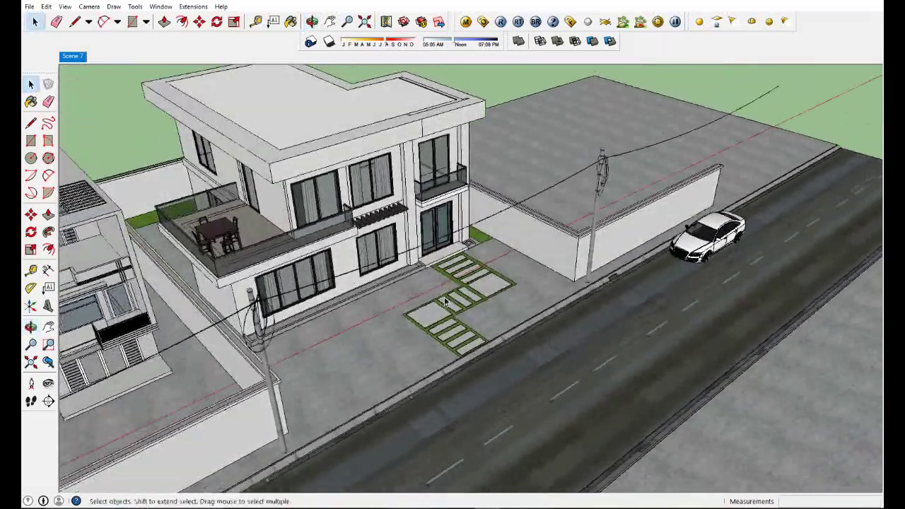
{"action": "scroll", "coordinate": [495, 269], "scroll_direction": "up", "scroll_amount": 3}
{"action": "middle_click_drag", "start_coordinate": [495, 268], "coordinate": [555, 267]}
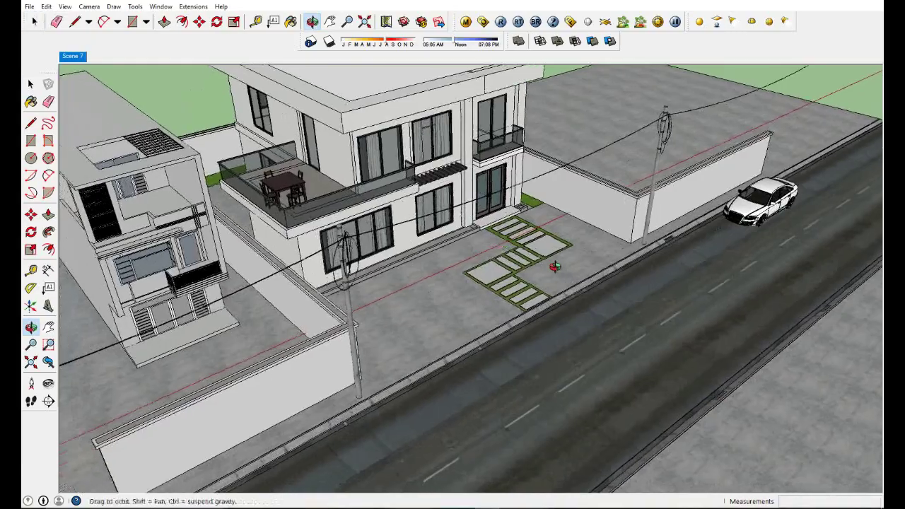
{"action": "scroll", "coordinate": [555, 267], "scroll_direction": "down", "scroll_amount": 3}
View the house front and left side, then switch to the Scene 7 camera
{"action": "mouse_move", "coordinate": [509, 309]}
{"action": "middle_mouse_down"}
{"action": "mouse_move", "coordinate": [558, 254]}
{"action": "mouse_move", "coordinate": [332, 325]}
{"action": "middle_mouse_up"}
{"action": "scroll", "coordinate": [558, 254], "scroll_direction": "up", "scroll_amount": 3}
{"action": "scroll", "coordinate": [558, 253], "scroll_direction": "down", "scroll_amount": 3}
{"action": "scroll", "coordinate": [332, 325], "scroll_direction": "up", "scroll_amount": 3}
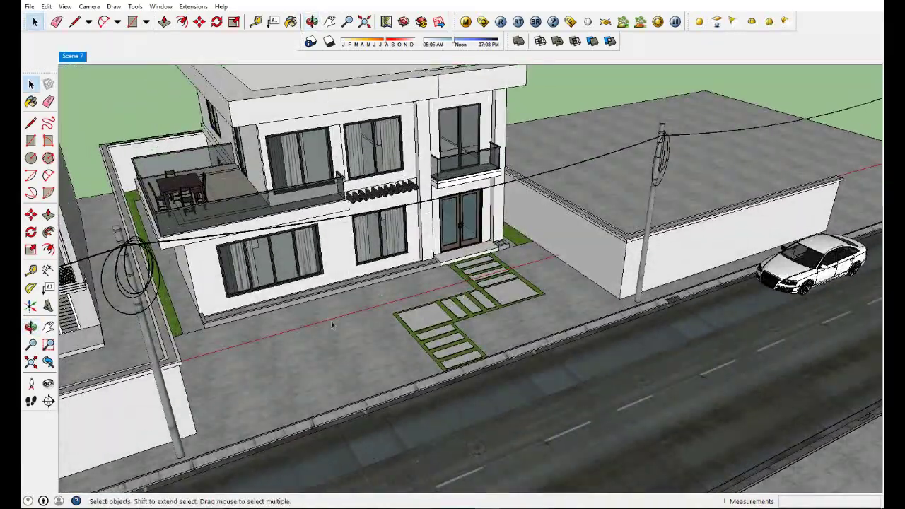
{"action": "scroll", "coordinate": [332, 326], "scroll_direction": "down", "scroll_amount": 3}
{"action": "middle_click_drag", "start_coordinate": [425, 361], "coordinate": [237, 234]}
{"action": "scroll", "coordinate": [238, 234], "scroll_direction": "up", "scroll_amount": 3}
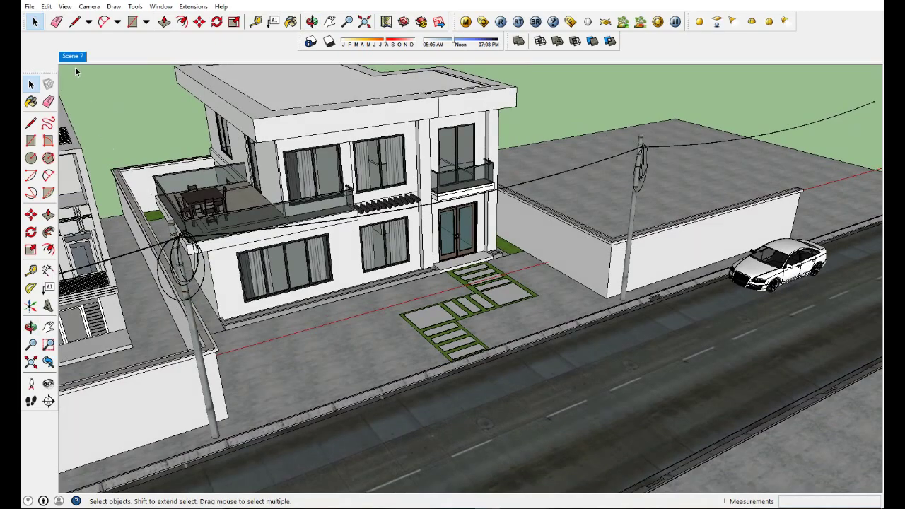
{"action": "left_click", "coordinate": [73, 56]}
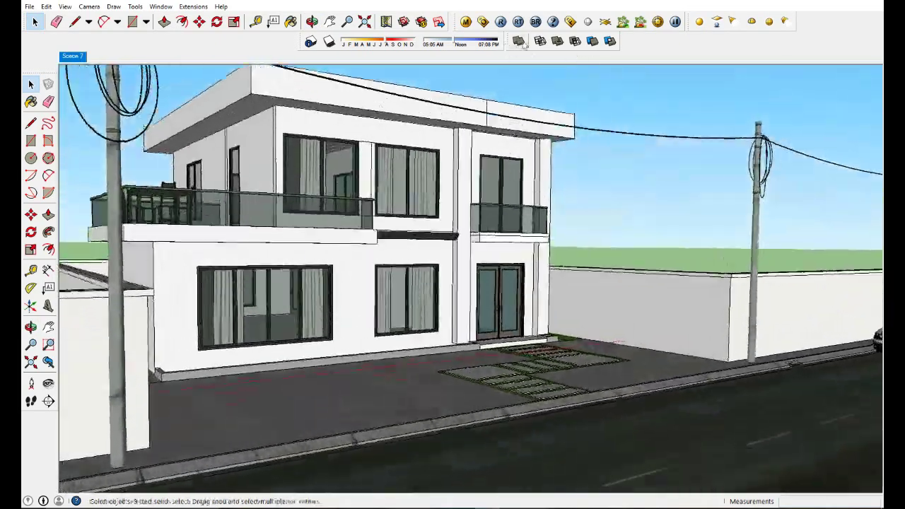
Render only a region over the lower part of the Scene 7 image in V-Ray
{"action": "left_click", "coordinate": [500, 21]}
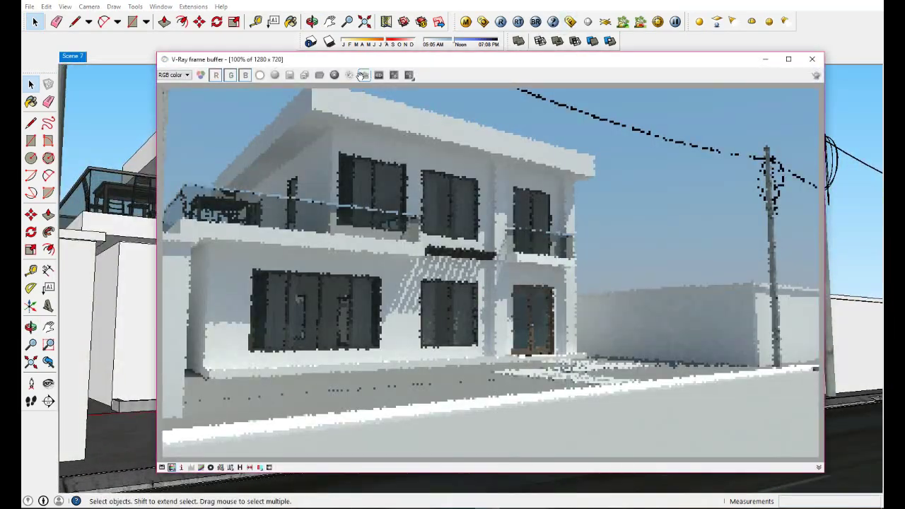
{"action": "left_click_drag", "start_coordinate": [214, 425], "coordinate": [804, 471]}
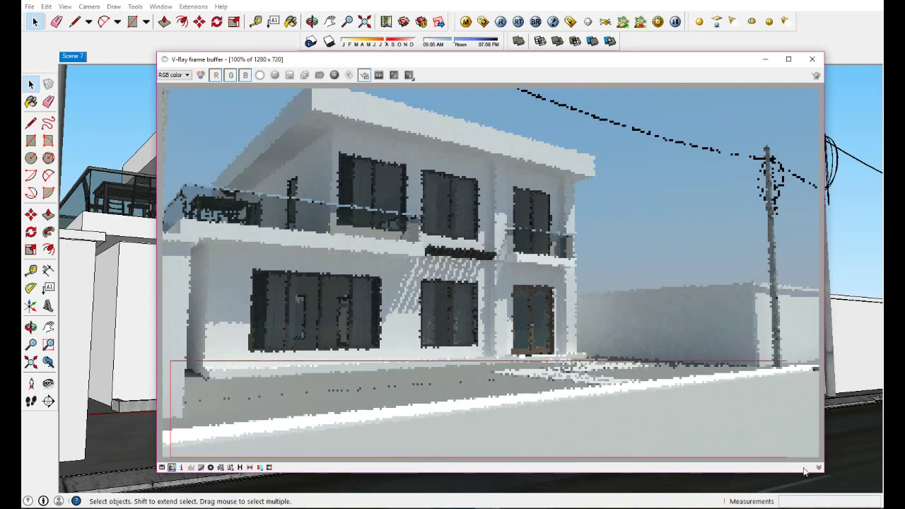
{"action": "left_click", "coordinate": [815, 77]}
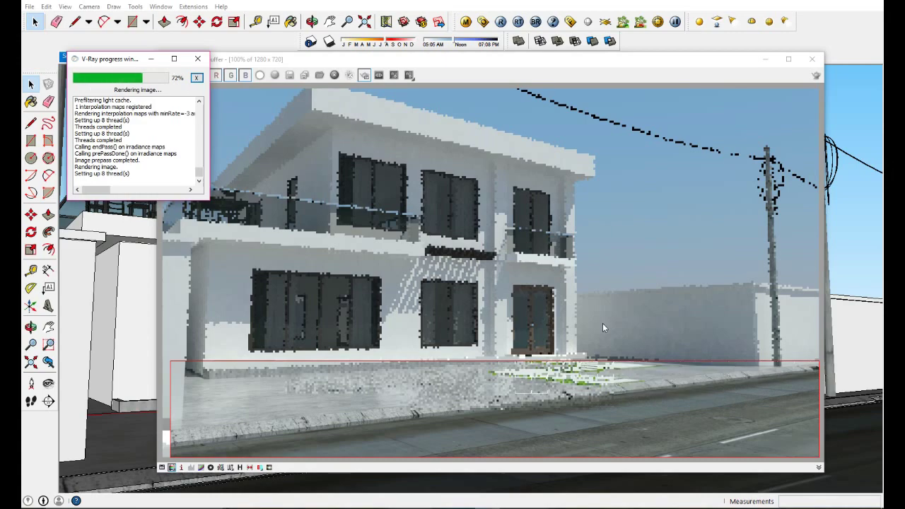
Close the V-Ray frame buffer and the render progress window
{"action": "left_click", "coordinate": [810, 67]}
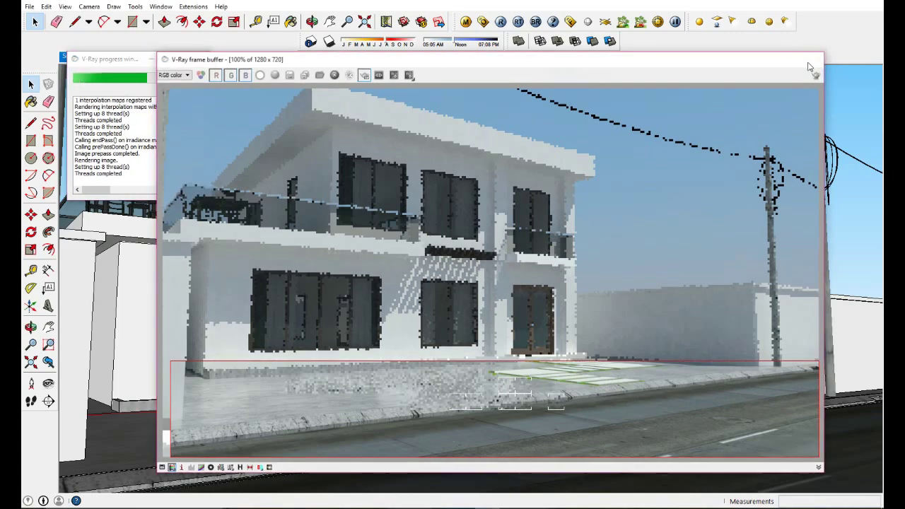
{"action": "left_click", "coordinate": [814, 59]}
{"action": "left_click", "coordinate": [210, 60]}
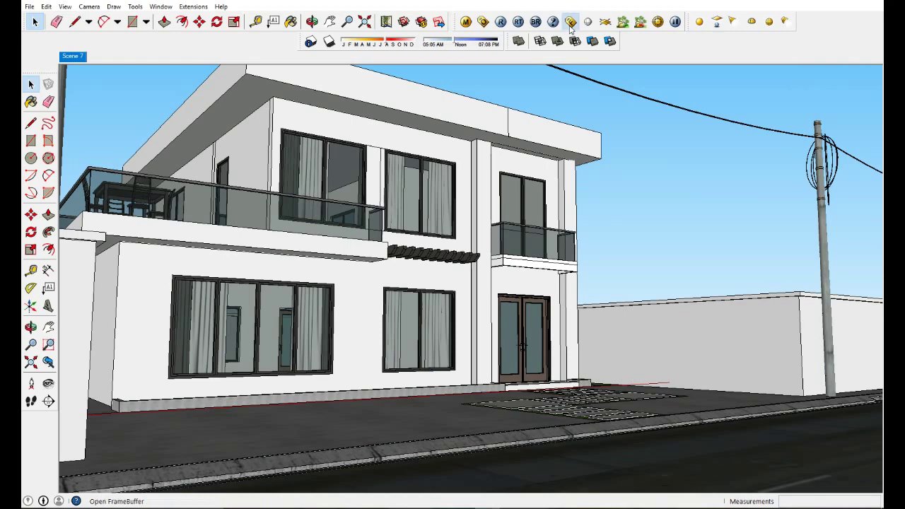
Close the previous render, then sample the road material and open it in the V-Ray editor
{"action": "left_click", "coordinate": [571, 22]}
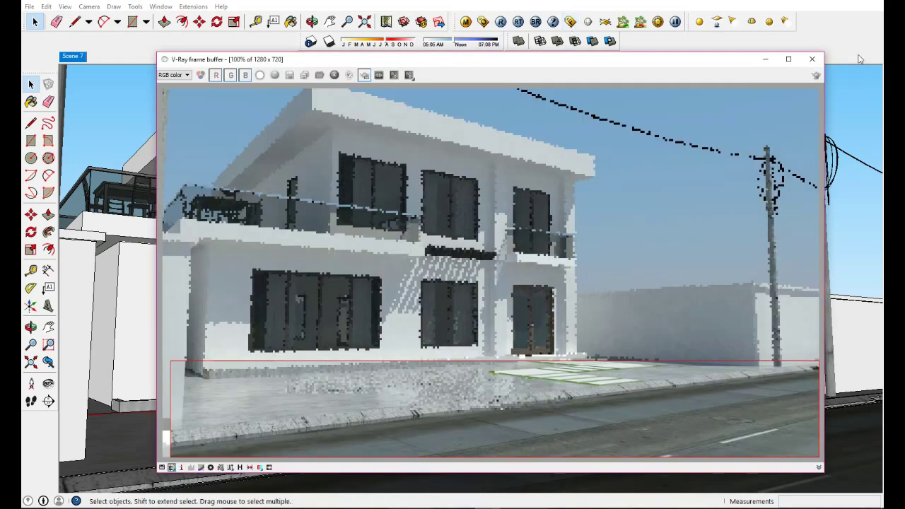
{"action": "left_click", "coordinate": [813, 59]}
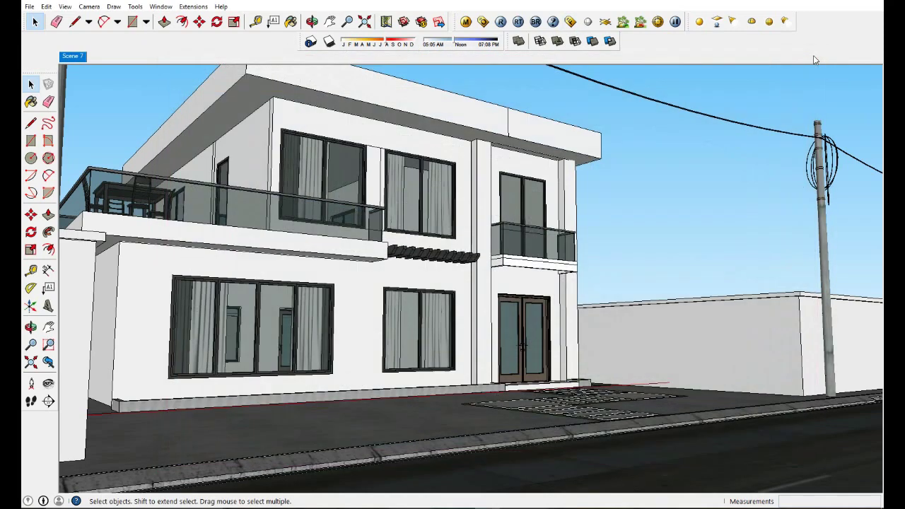
{"action": "left_click", "coordinate": [465, 22]}
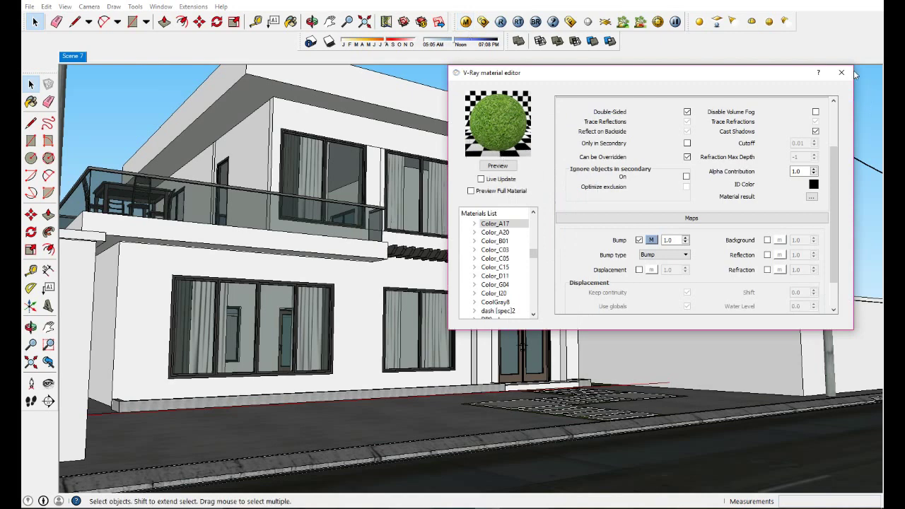
{"action": "left_click", "coordinate": [841, 72]}
{"action": "key", "text": "b"}
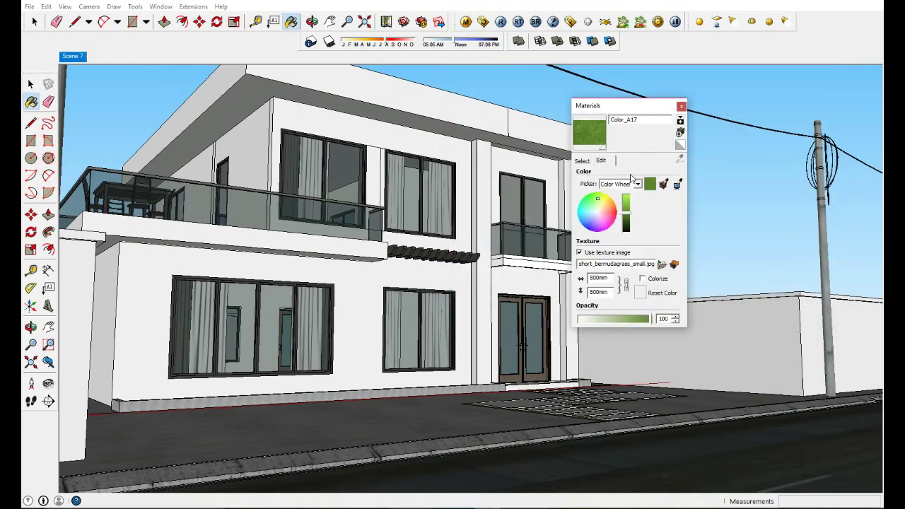
{"action": "left_click", "coordinate": [593, 162]}
{"action": "left_click", "coordinate": [665, 195]}
{"action": "left_click", "coordinate": [681, 159]}
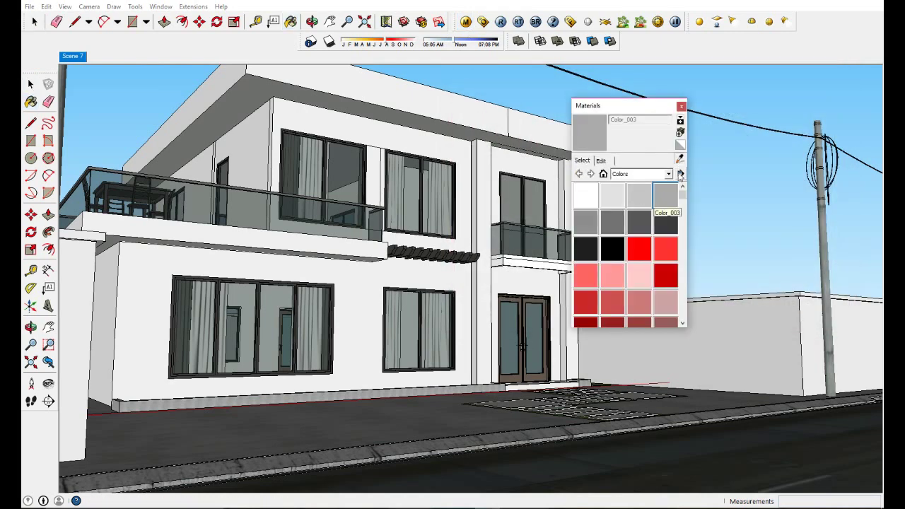
{"action": "left_click", "coordinate": [725, 437]}
{"action": "left_click", "coordinate": [465, 21]}
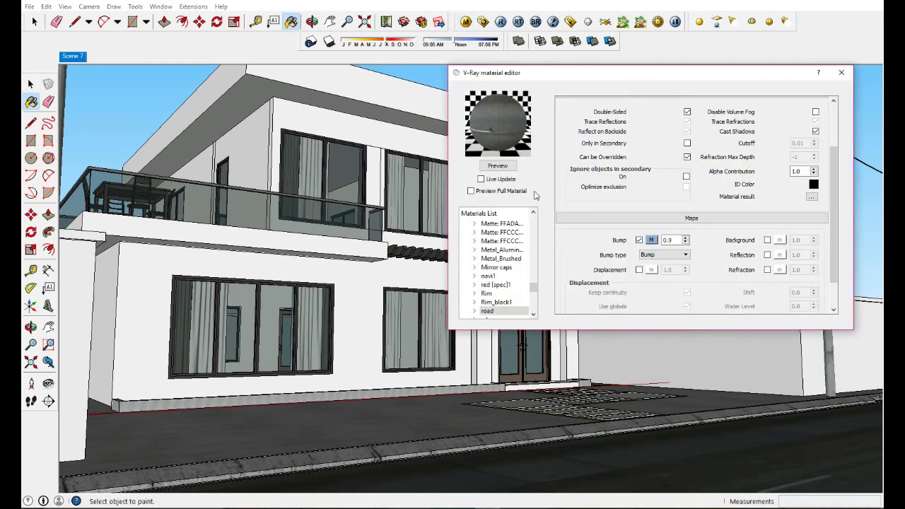
Add a TexBitmap map to the road material's reflect glossiness
{"action": "scroll", "coordinate": [536, 302], "scroll_direction": "down", "scroll_amount": 2}
{"action": "right_click", "coordinate": [522, 259]}
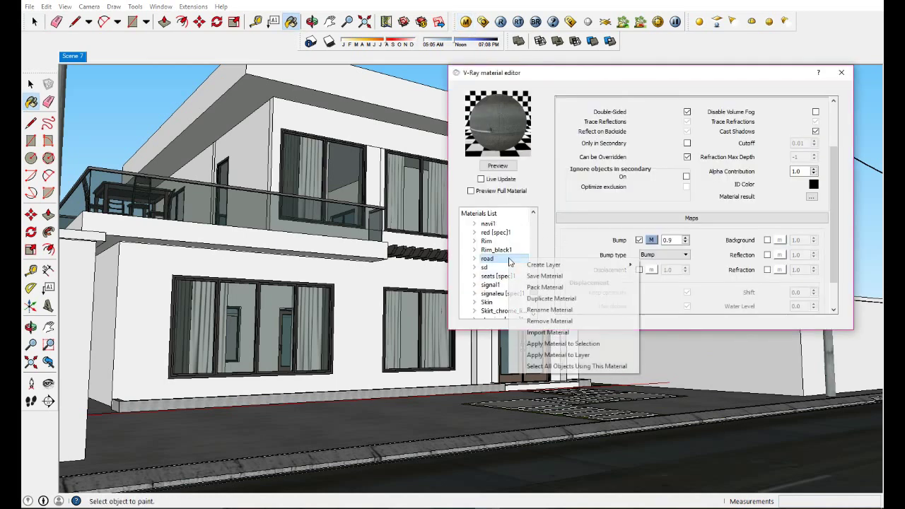
{"action": "left_click", "coordinate": [544, 232]}
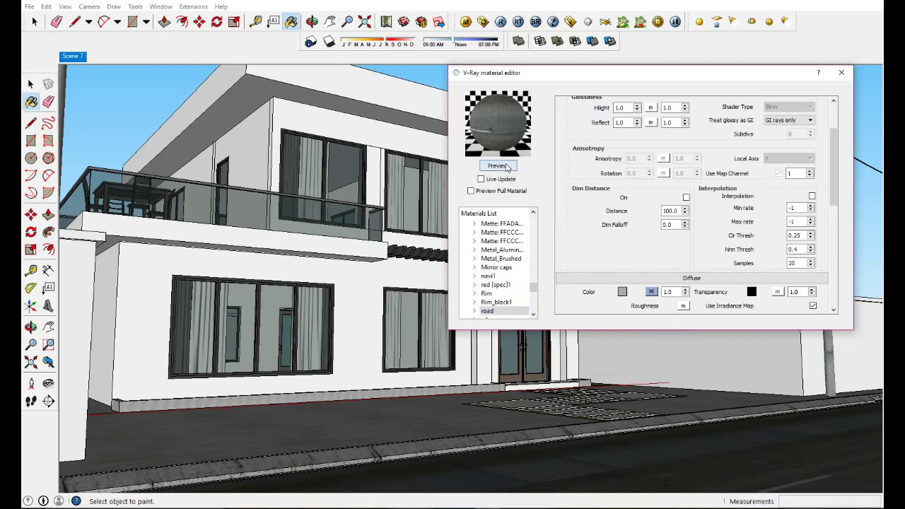
{"action": "scroll", "coordinate": [832, 191], "scroll_direction": "up", "scroll_amount": 2}
{"action": "scroll", "coordinate": [750, 179], "scroll_direction": "up", "scroll_amount": 2}
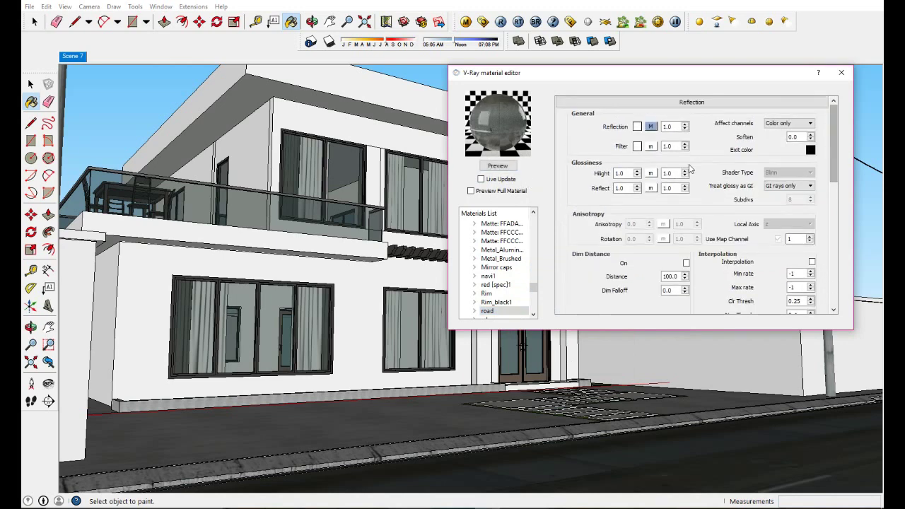
{"action": "left_click", "coordinate": [651, 188]}
{"action": "left_click", "coordinate": [324, 200]}
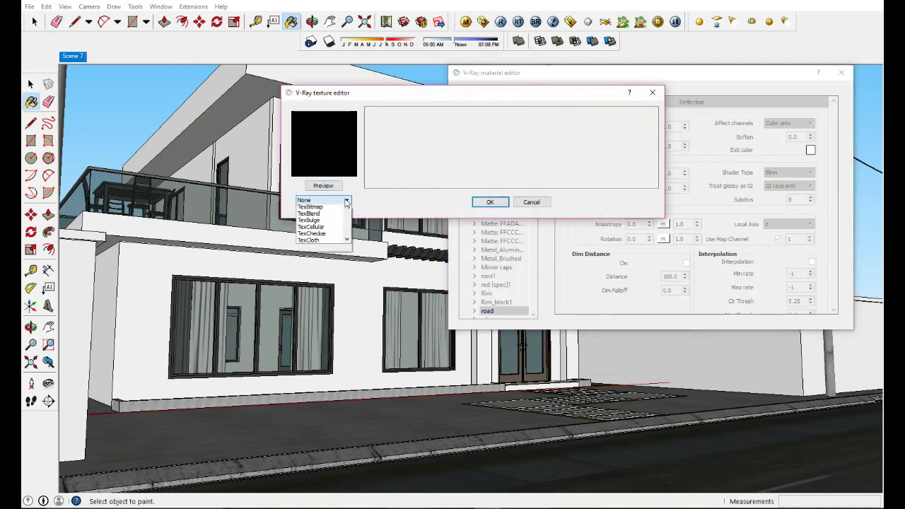
{"action": "left_click", "coordinate": [322, 236]}
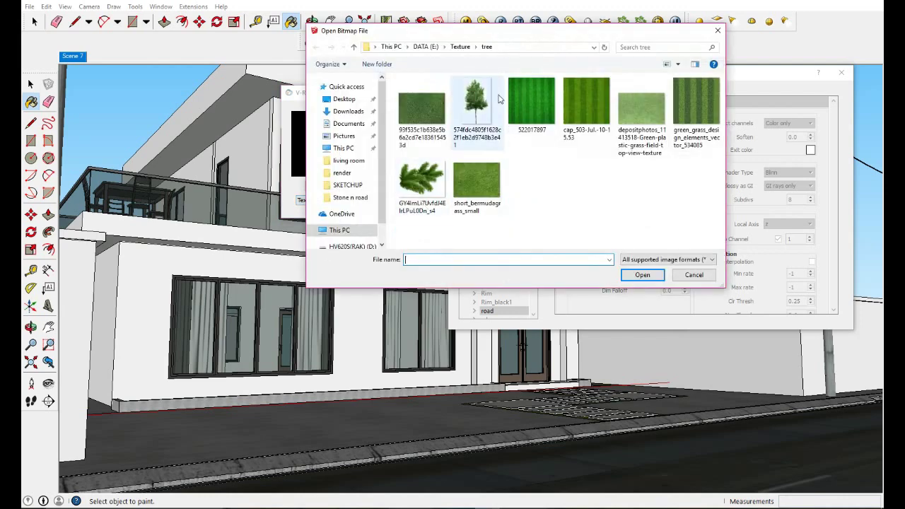
Load after rainy.jpg from the Stone n road folder into that map and start rendering
{"action": "left_click", "coordinate": [464, 47]}
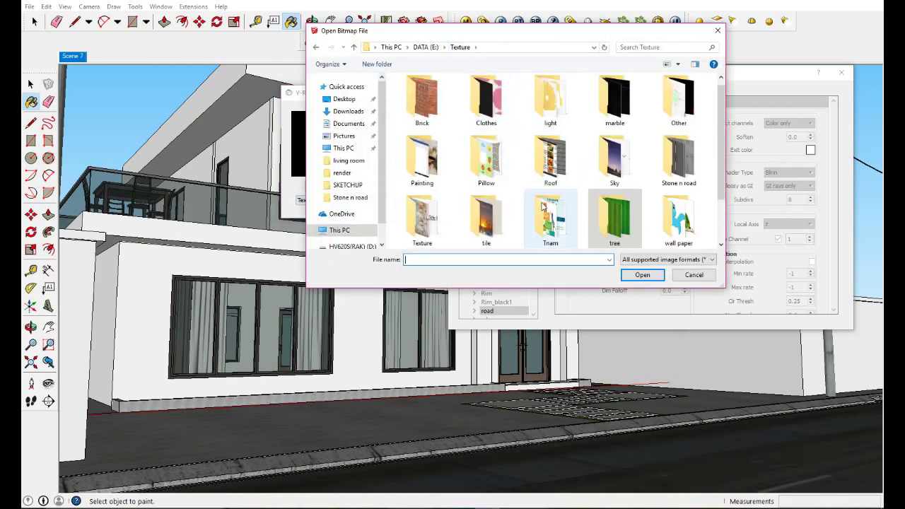
{"action": "left_click", "coordinate": [433, 166]}
{"action": "double_click", "coordinate": [685, 152]}
{"action": "left_click", "coordinate": [690, 178]}
{"action": "left_click", "coordinate": [643, 274]}
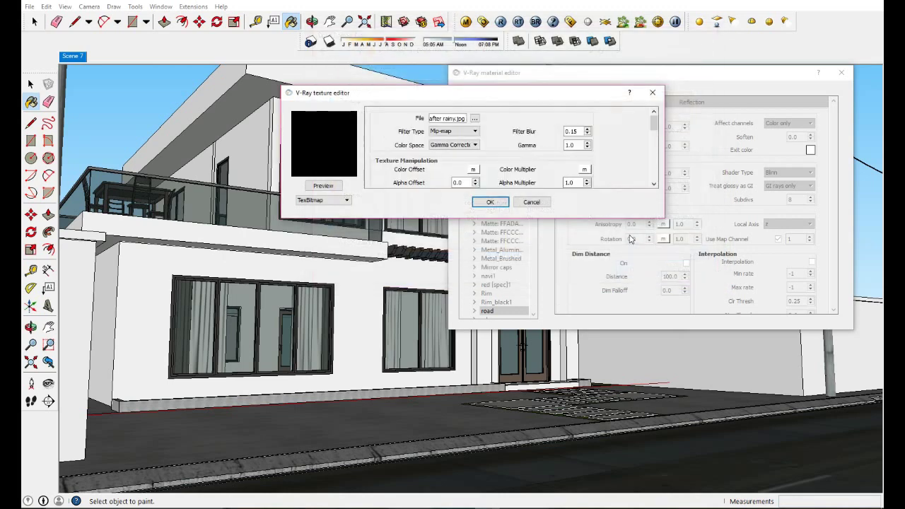
{"action": "left_click", "coordinate": [490, 203]}
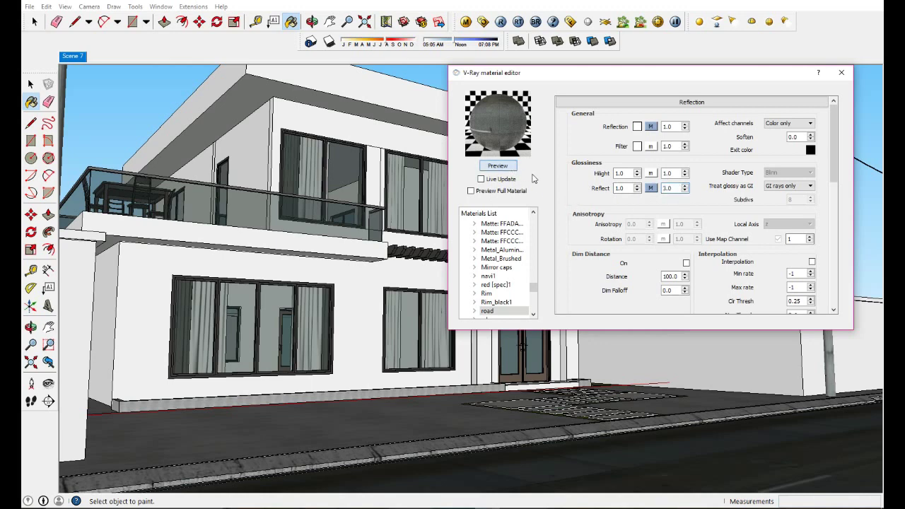
{"action": "left_click", "coordinate": [842, 72]}
{"action": "left_click", "coordinate": [571, 21]}
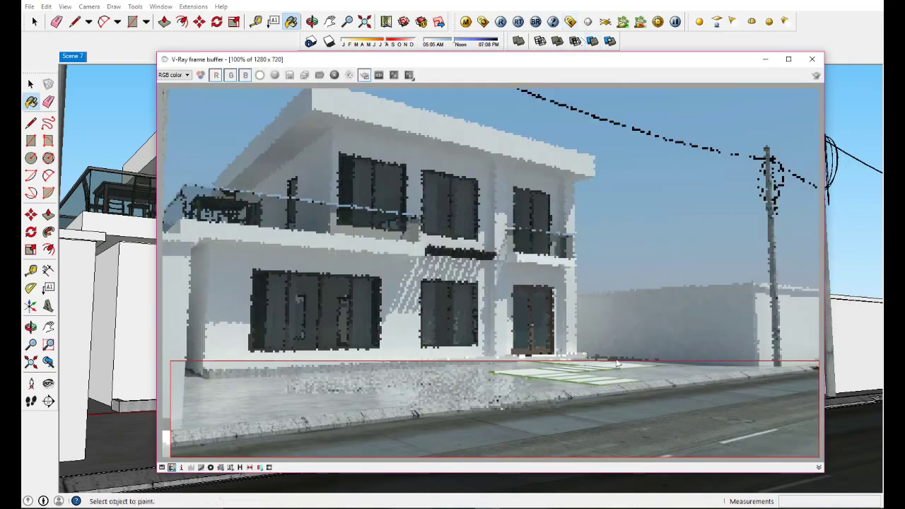
Render the street view to about 62% to check the wet road, then close both render windows
{"action": "left_click", "coordinate": [816, 76]}
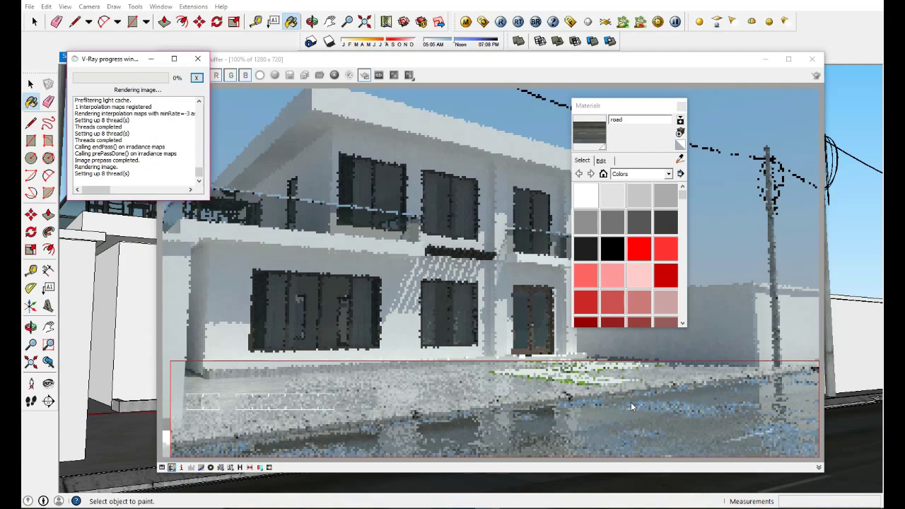
{"action": "left_click_drag", "start_coordinate": [731, 63], "coordinate": [754, 48]}
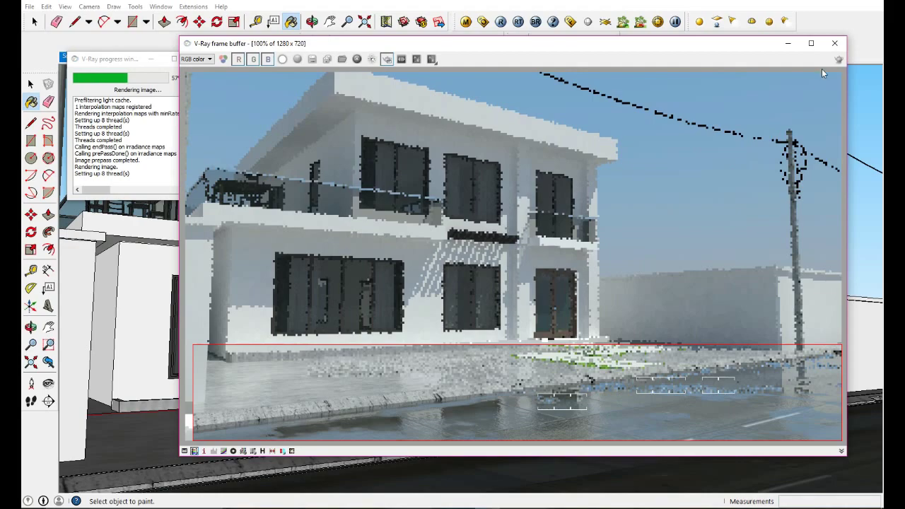
{"action": "left_click", "coordinate": [835, 44]}
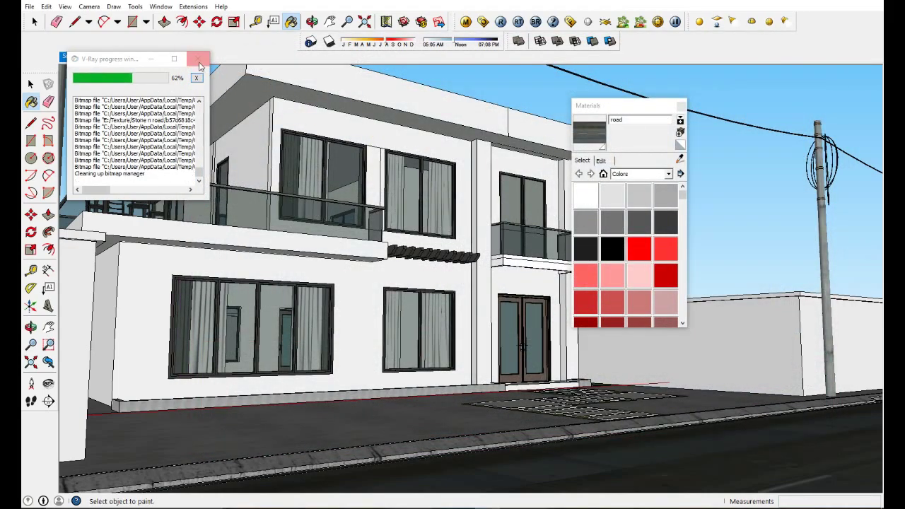
{"action": "left_click", "coordinate": [199, 65]}
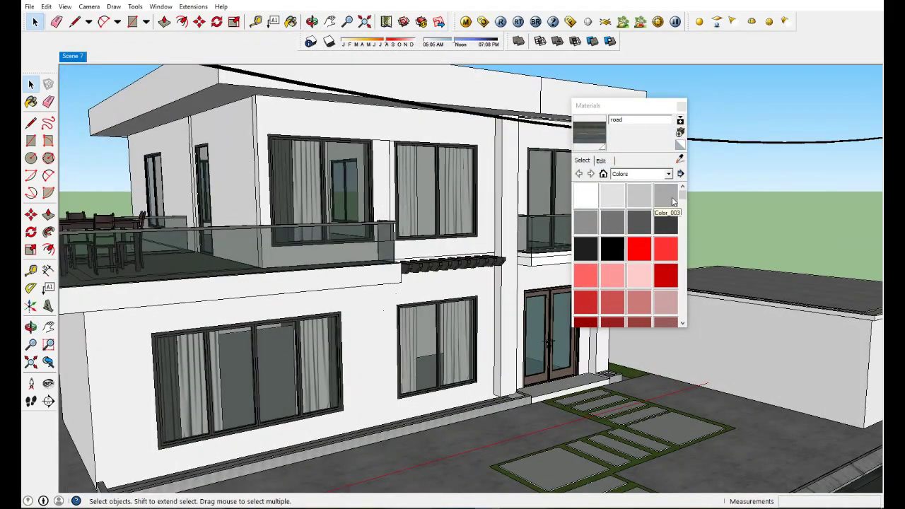
Sample the Glass material from a window and open it in the V-Ray material editor
{"action": "left_click", "coordinate": [666, 196]}
{"action": "scroll", "coordinate": [396, 212], "scroll_direction": "up", "scroll_amount": 3}
{"action": "scroll", "coordinate": [396, 212], "scroll_direction": "up", "scroll_amount": 3}
{"action": "left_click", "coordinate": [422, 109], "text": "alt"}
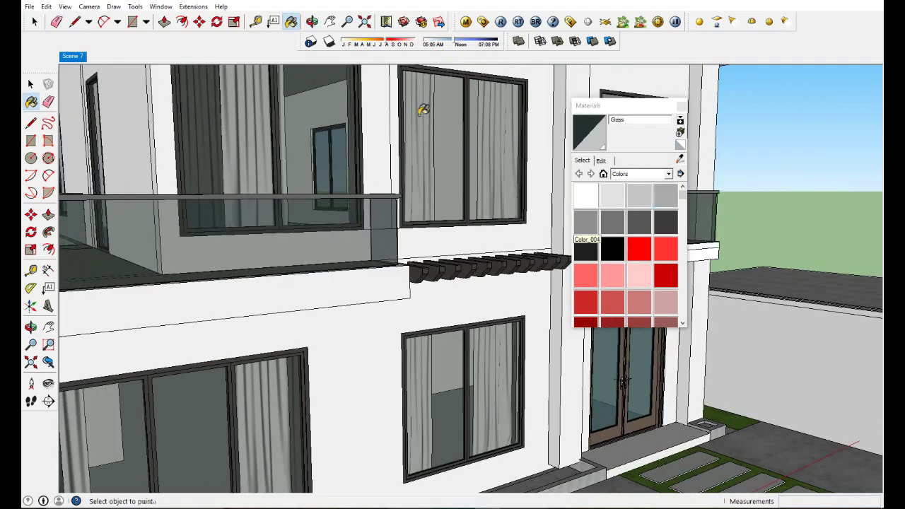
{"action": "left_click", "coordinate": [466, 22]}
Add a Reflection layer with a TexFresnel map to Glass, reflection amount 0.9
{"action": "right_click", "coordinate": [522, 225]}
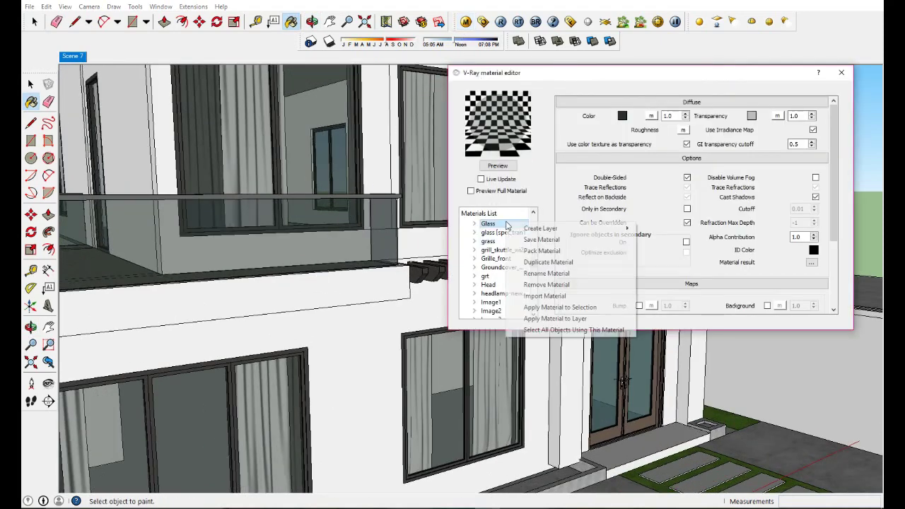
{"action": "left_click", "coordinate": [657, 243]}
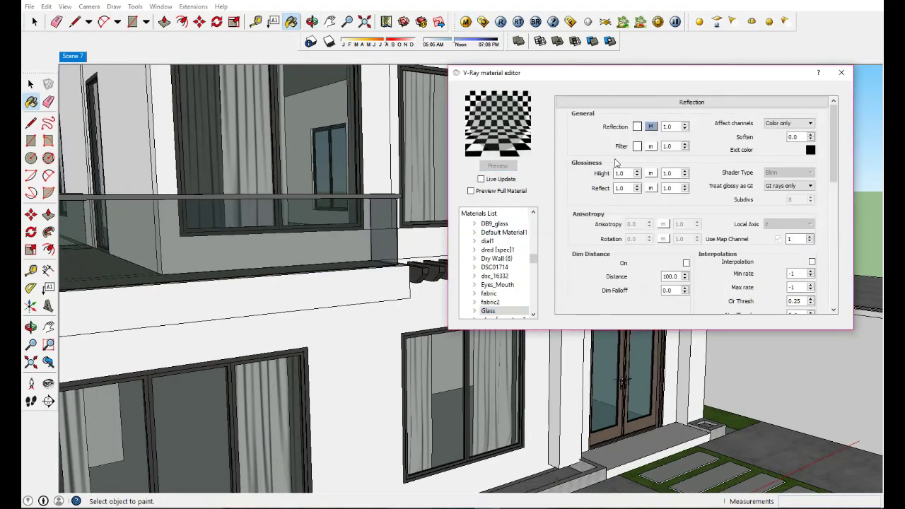
{"action": "left_click", "coordinate": [651, 127]}
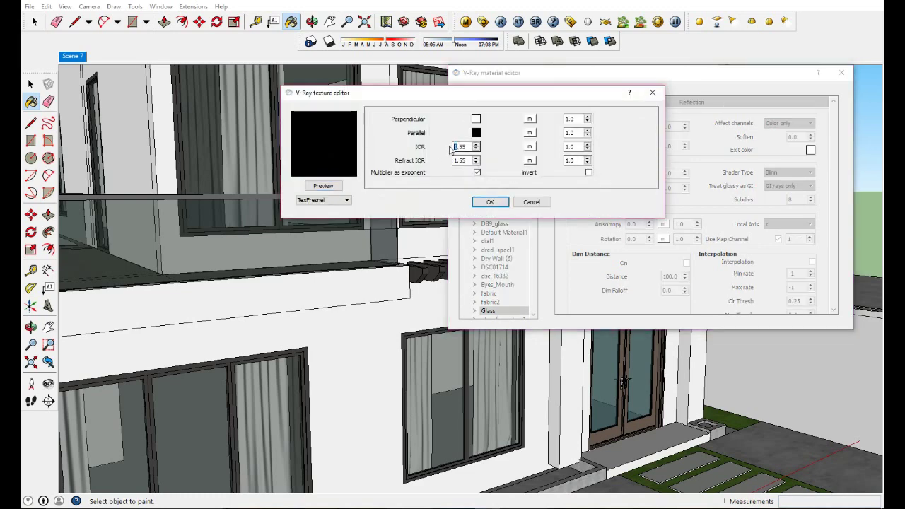
{"action": "left_click", "coordinate": [502, 202]}
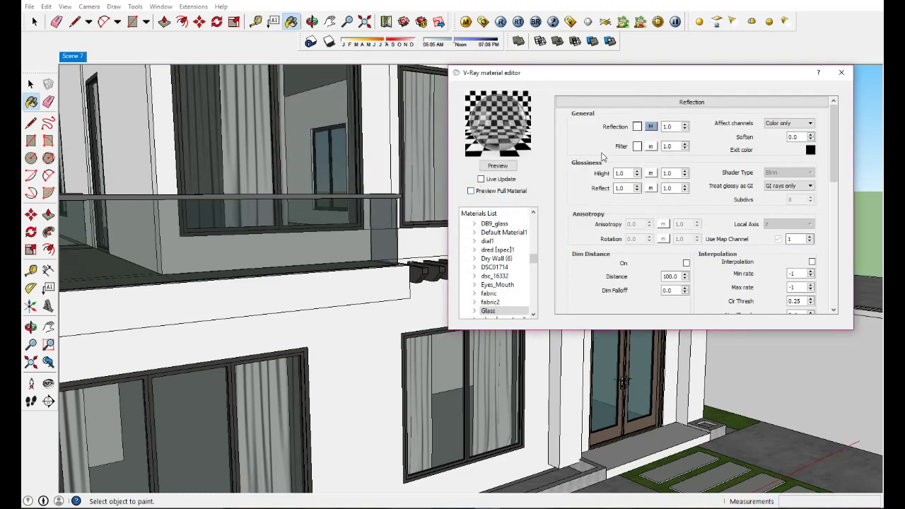
{"action": "left_click", "coordinate": [650, 126]}
{"action": "double_click", "coordinate": [459, 146]}
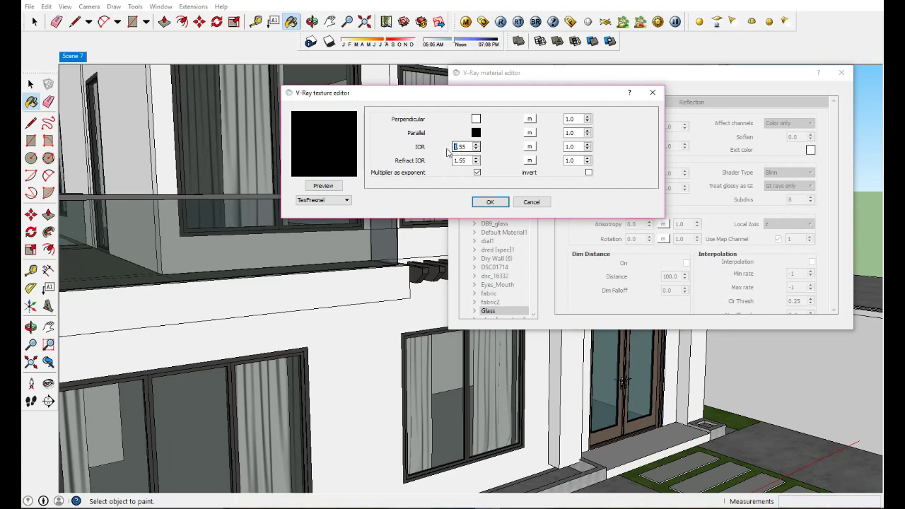
{"action": "left_click", "coordinate": [490, 202]}
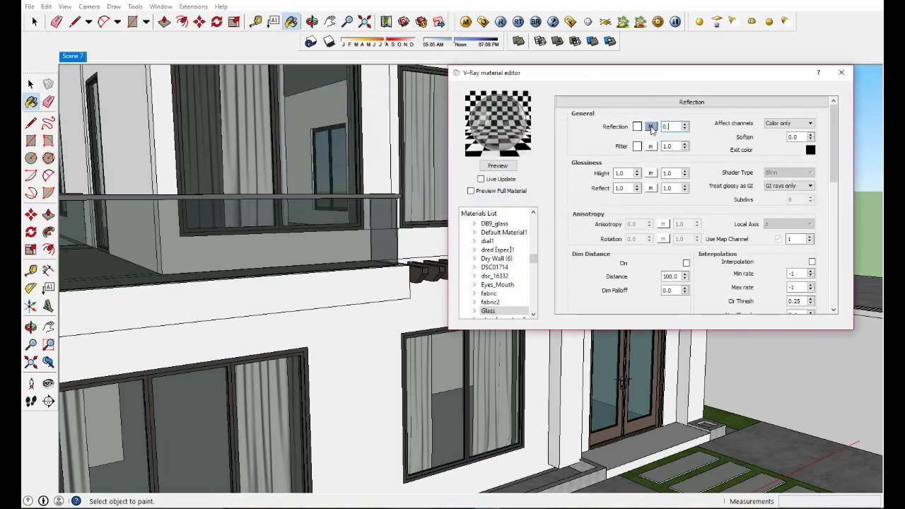
{"action": "left_click", "coordinate": [498, 167]}
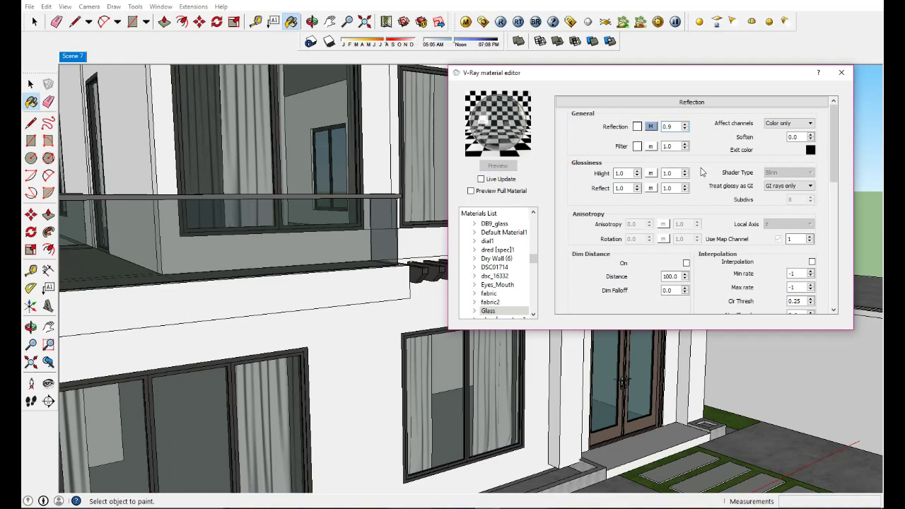
{"action": "left_click", "coordinate": [841, 75]}
Zoom to the rafters, open Color_009, and lighten its diffuse colour toward light grey
{"action": "scroll", "coordinate": [546, 293], "scroll_direction": "up", "scroll_amount": 2}
{"action": "scroll", "coordinate": [545, 298], "scroll_direction": "up", "scroll_amount": 1}
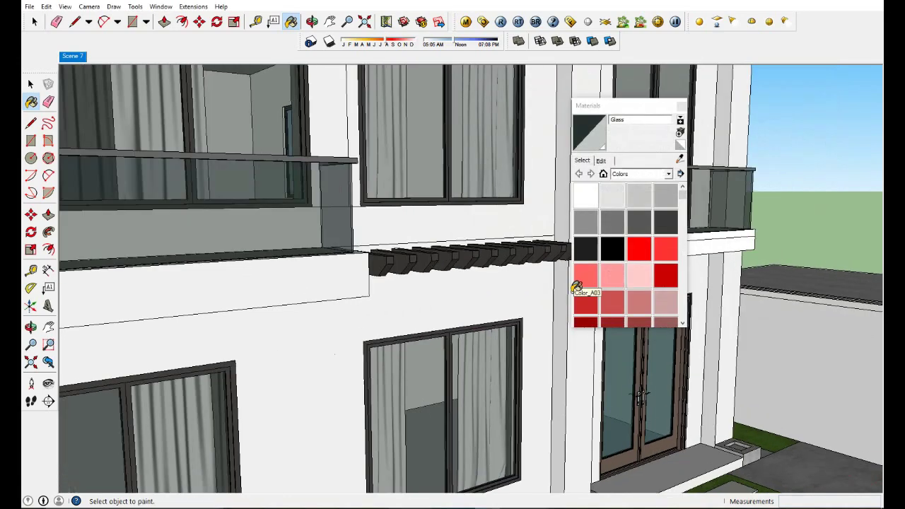
{"action": "middle_click_drag", "start_coordinate": [495, 283], "coordinate": [415, 338]}
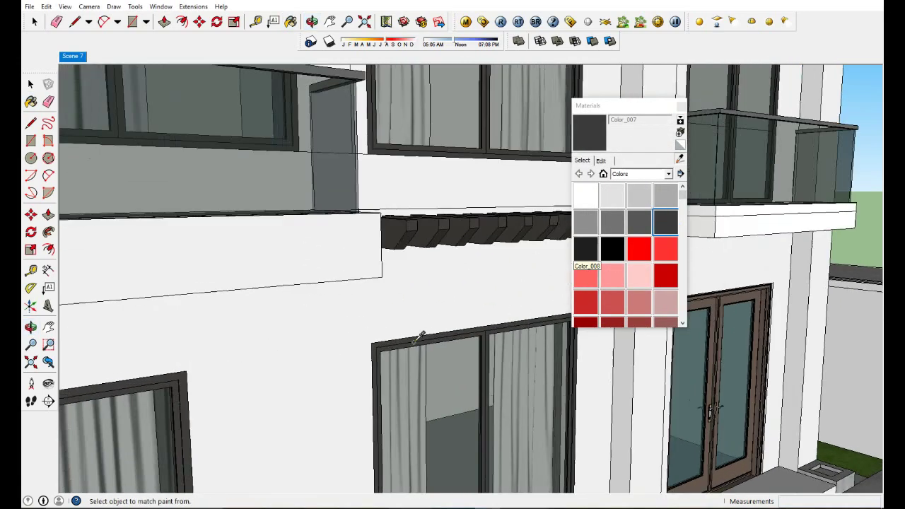
{"action": "left_click", "coordinate": [466, 21]}
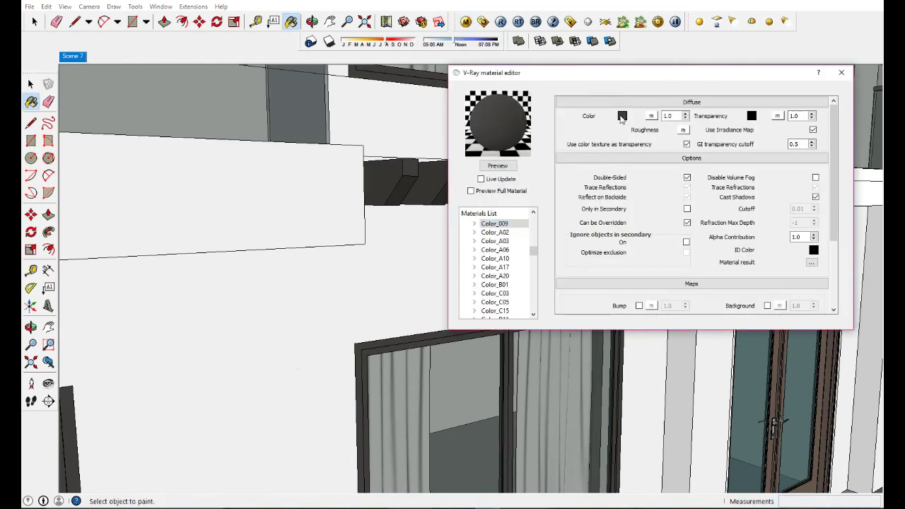
{"action": "left_click", "coordinate": [623, 116]}
{"action": "left_click_drag", "start_coordinate": [769, 189], "coordinate": [764, 145]}
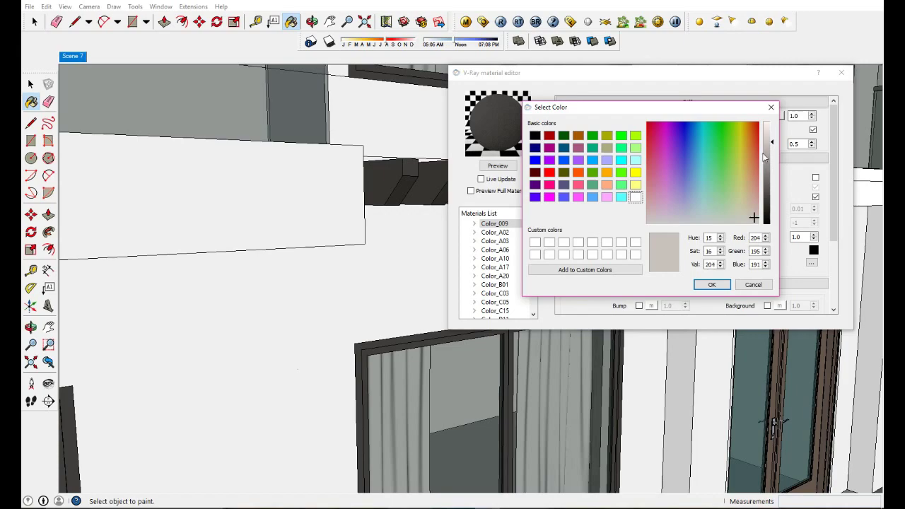
Lighten Color_009's diffuse colour further and apply it, viewing the whole facade
{"action": "left_click_drag", "start_coordinate": [772, 145], "coordinate": [771, 133]}
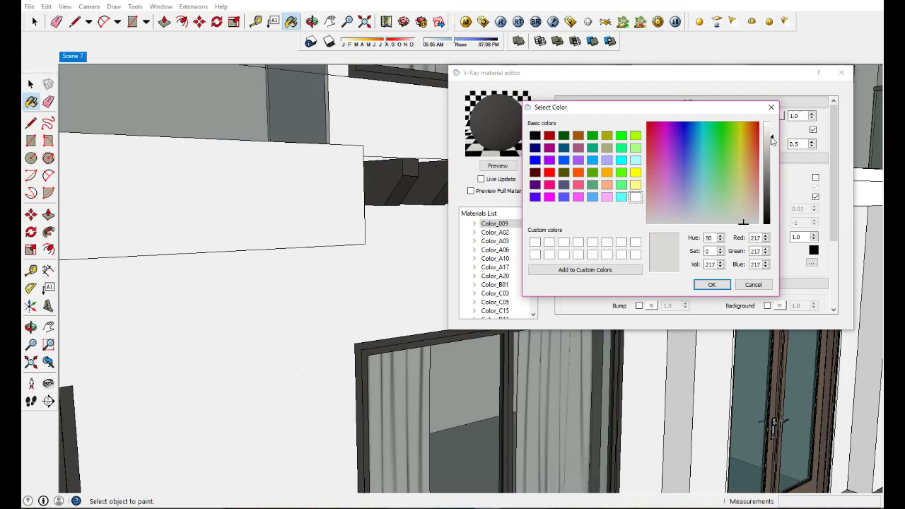
{"action": "left_click", "coordinate": [712, 284]}
{"action": "mouse_move", "coordinate": [329, 297]}
{"action": "middle_mouse_down"}
{"action": "mouse_move", "coordinate": [414, 283]}
{"action": "mouse_move", "coordinate": [303, 266]}
{"action": "middle_mouse_up"}
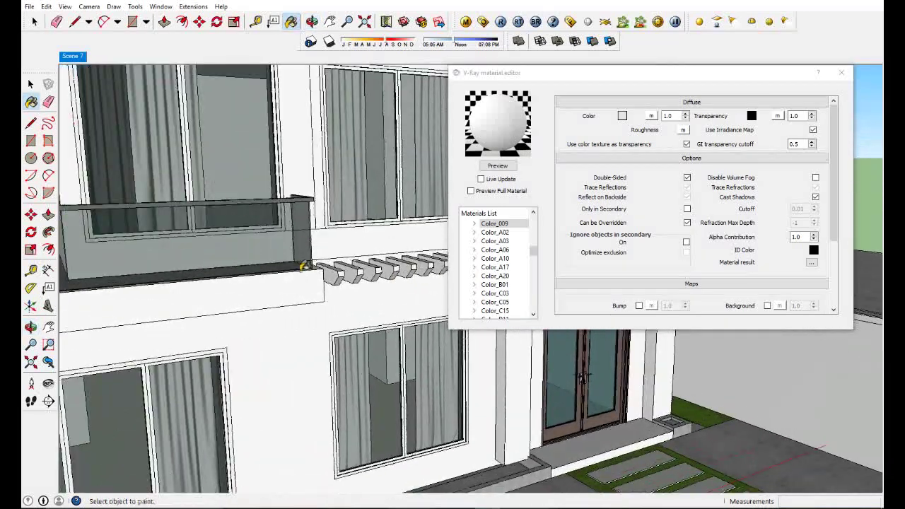
Change Color_009's diffuse colour to dark brown
{"action": "left_click", "coordinate": [622, 116]}
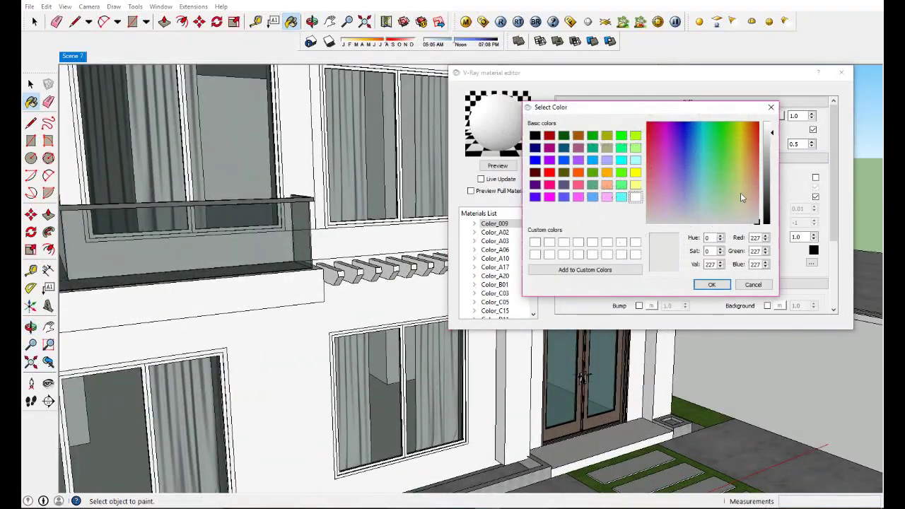
{"action": "left_click", "coordinate": [754, 193]}
{"action": "left_click", "coordinate": [767, 194]}
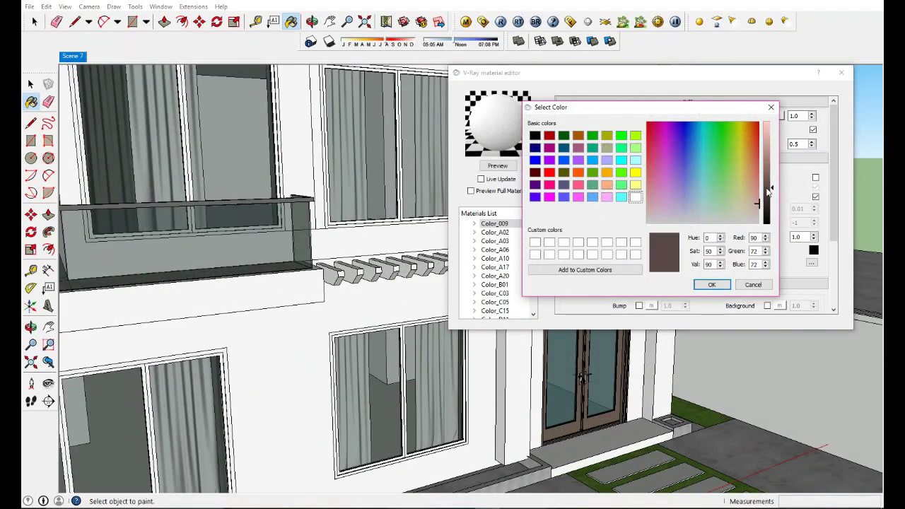
{"action": "left_click_drag", "start_coordinate": [769, 191], "coordinate": [773, 203]}
{"action": "left_click", "coordinate": [713, 285]}
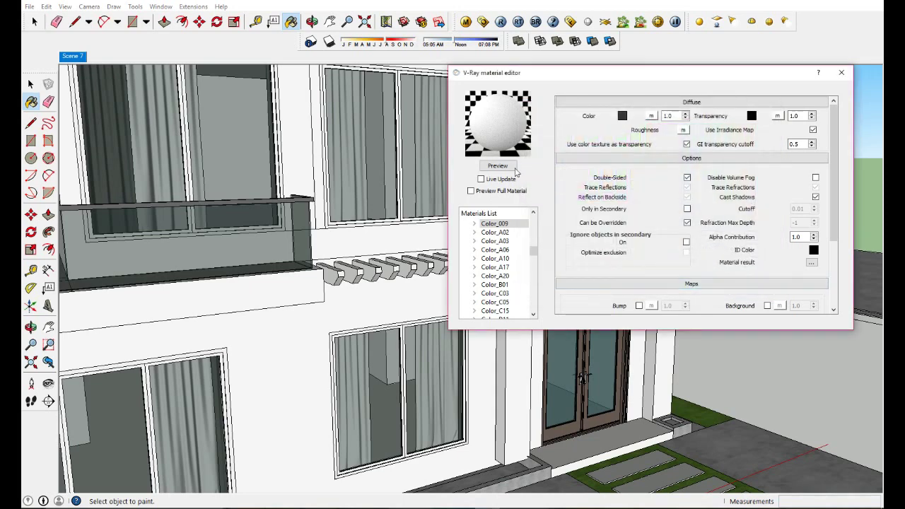
{"action": "left_click", "coordinate": [497, 166]}
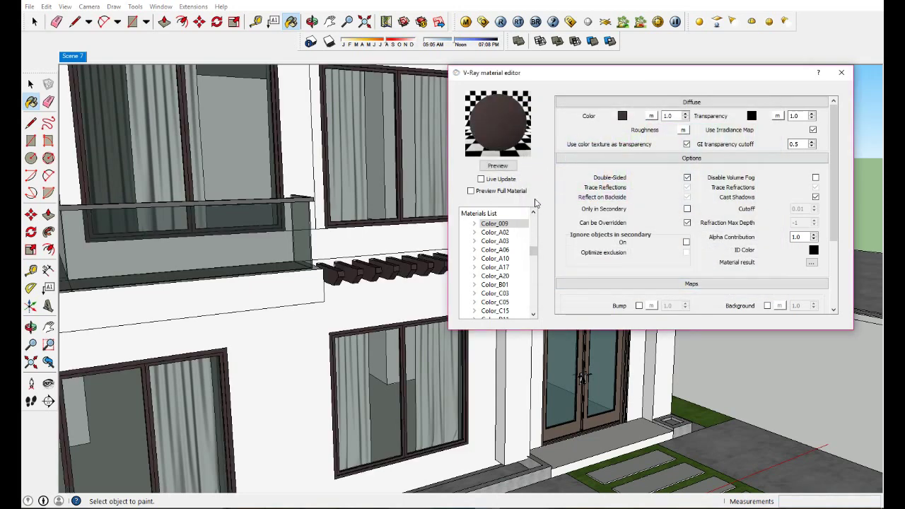
Add a reflection layer to Color_009 with 0.4 reflection and 0.85 glossiness
{"action": "right_click", "coordinate": [514, 224]}
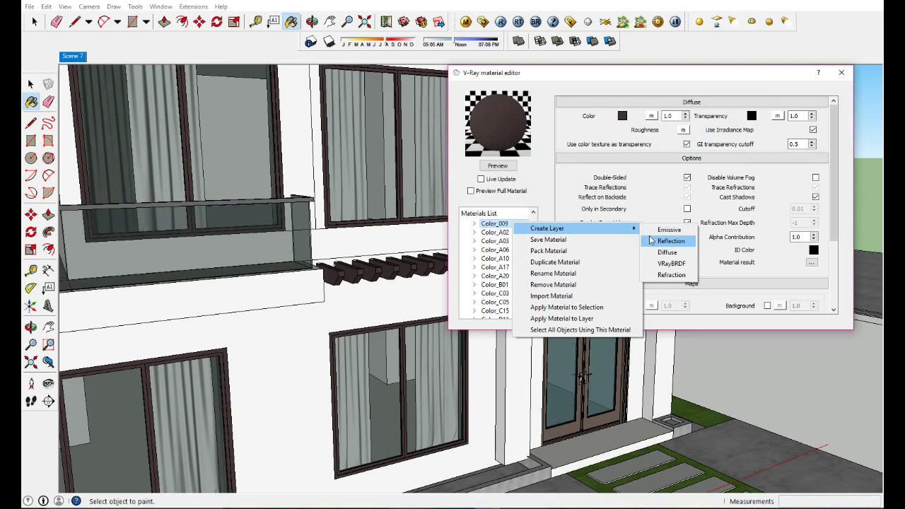
{"action": "left_click", "coordinate": [665, 239]}
{"action": "left_click", "coordinate": [498, 166]}
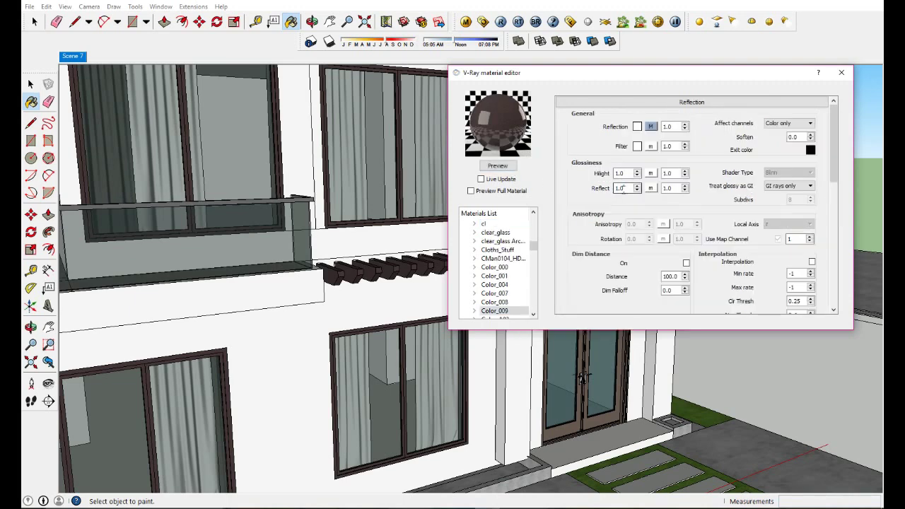
{"action": "type", "text": "0.85"}
{"action": "key", "text": "Return"}
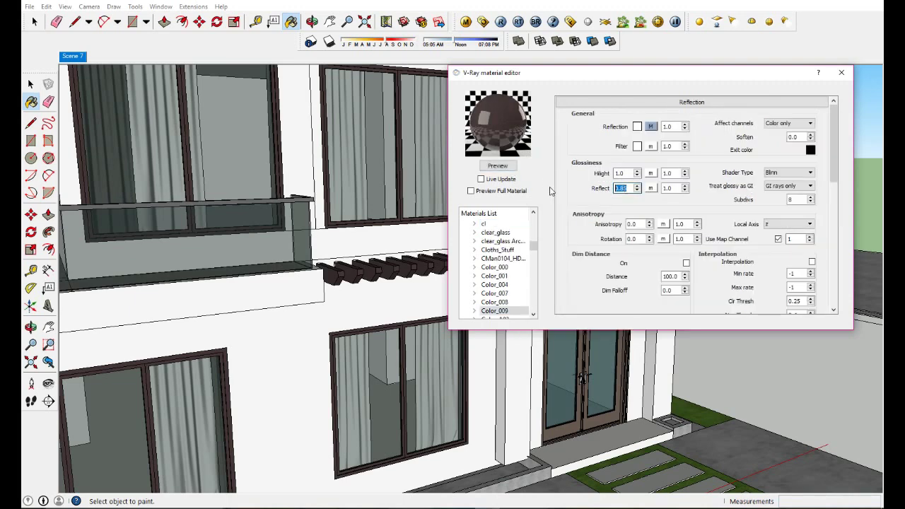
{"action": "left_click", "coordinate": [502, 167]}
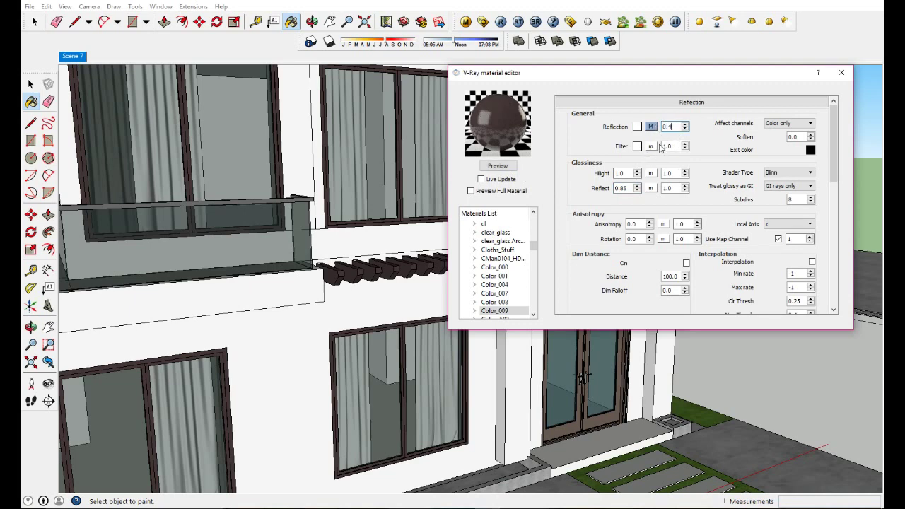
{"action": "left_click", "coordinate": [842, 72]}
{"action": "mouse_move", "coordinate": [441, 307]}
{"action": "middle_mouse_down"}
{"action": "mouse_move", "coordinate": [453, 334]}
{"action": "mouse_move", "coordinate": [552, 293]}
{"action": "middle_mouse_up"}
{"action": "left_click", "coordinate": [665, 195]}
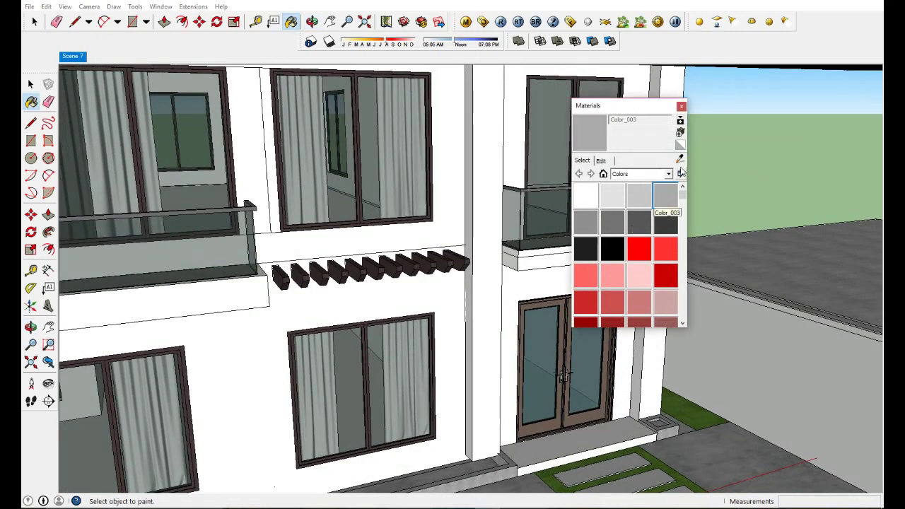
Orbit onto the front door and open the left and right glass door leaves for editing, then exit
{"action": "scroll", "coordinate": [480, 236], "scroll_direction": "up", "scroll_amount": 2}
{"action": "left_click", "coordinate": [467, 223], "text": "alt"}
{"action": "middle_click_drag", "start_coordinate": [467, 224], "coordinate": [425, 297]}
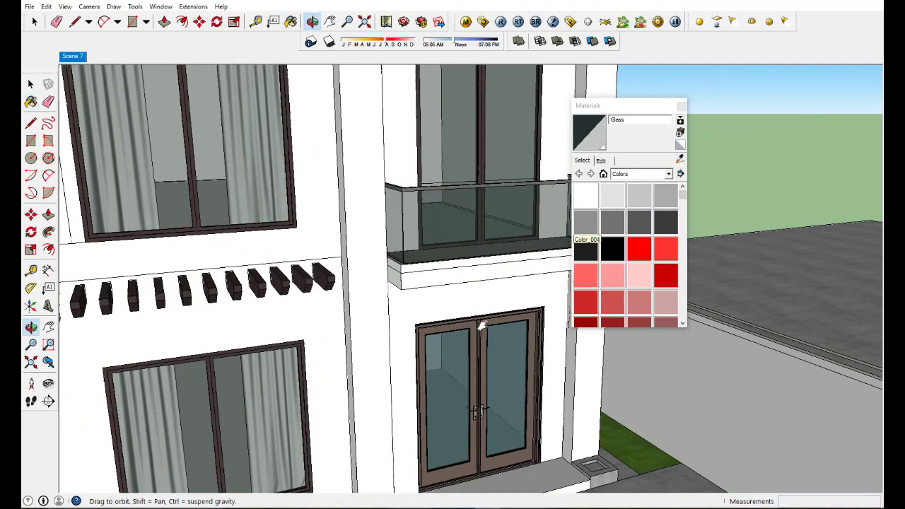
{"action": "scroll", "coordinate": [424, 318], "scroll_direction": "up", "scroll_amount": 3}
{"action": "key", "text": "space"}
{"action": "double_click", "coordinate": [397, 342]}
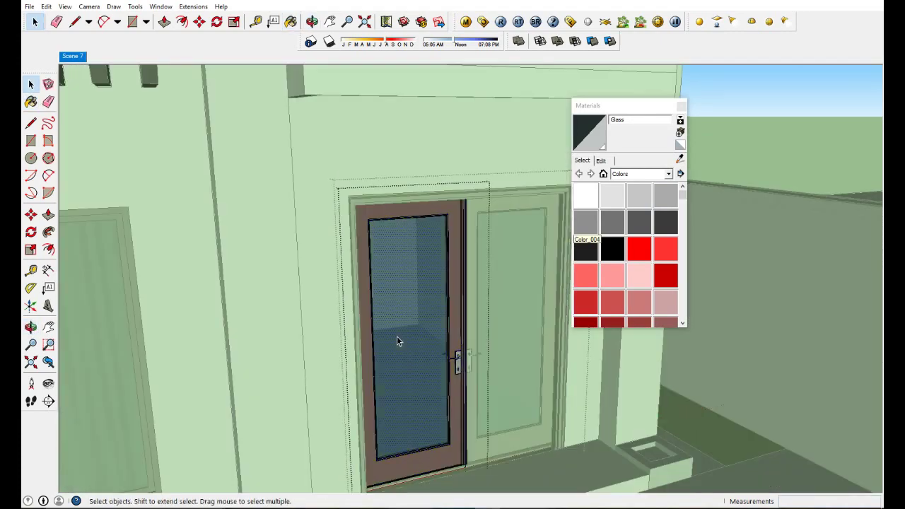
{"action": "key", "text": "b"}
{"action": "left_click", "coordinate": [416, 273]}
{"action": "key", "text": "space"}
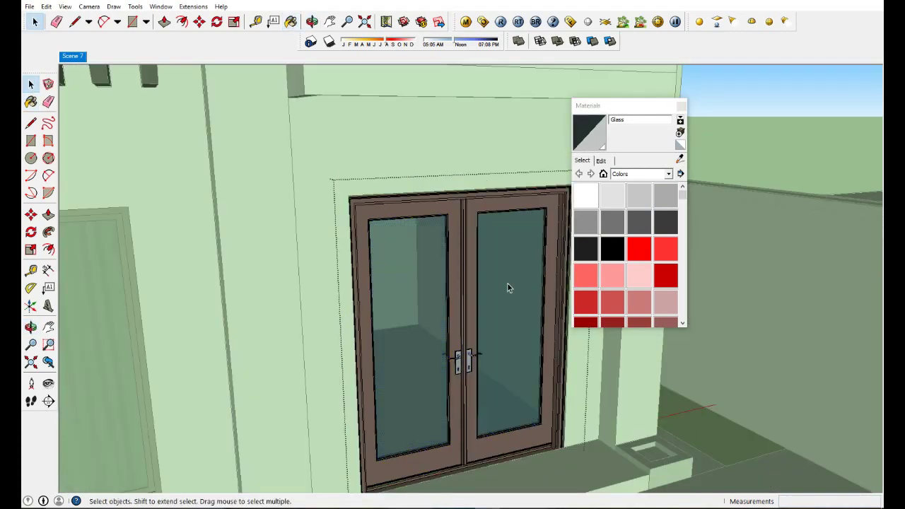
{"action": "double_click", "coordinate": [508, 284]}
{"action": "key", "text": "b"}
{"action": "left_click", "coordinate": [508, 284]}
{"action": "key", "text": "space"}
Orbit and zoom out to view the whole building
{"action": "mouse_move", "coordinate": [777, 128]}
{"action": "middle_mouse_down"}
{"action": "mouse_move", "coordinate": [505, 283]}
{"action": "mouse_move", "coordinate": [446, 399]}
{"action": "middle_mouse_up"}
{"action": "scroll", "coordinate": [506, 283], "scroll_direction": "down", "scroll_amount": 3}
{"action": "scroll", "coordinate": [467, 375], "scroll_direction": "up", "scroll_amount": 2}
{"action": "scroll", "coordinate": [481, 367], "scroll_direction": "down", "scroll_amount": 2}
{"action": "scroll", "coordinate": [439, 372], "scroll_direction": "up", "scroll_amount": 2}
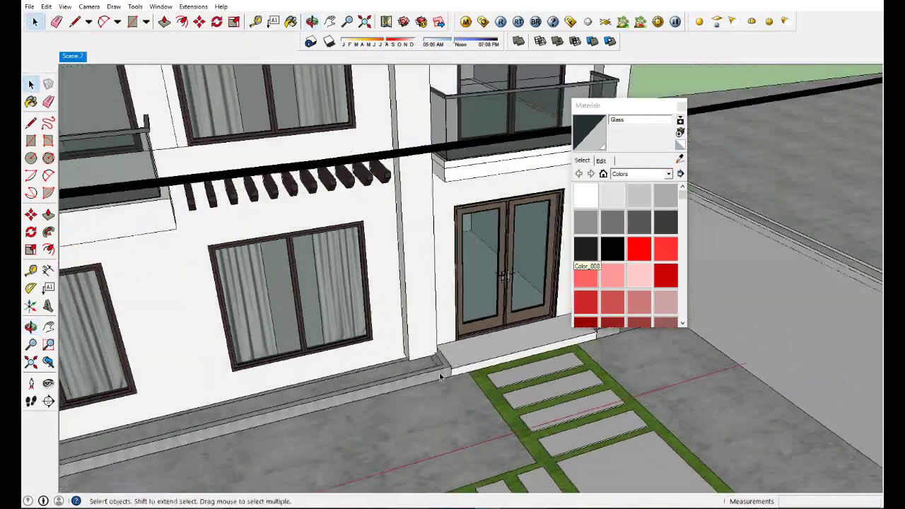
{"action": "scroll", "coordinate": [446, 321], "scroll_direction": "down", "scroll_amount": 2}
{"action": "mouse_move", "coordinate": [447, 320]}
{"action": "middle_mouse_down"}
{"action": "mouse_move", "coordinate": [415, 360]}
{"action": "mouse_move", "coordinate": [344, 256]}
{"action": "middle_mouse_up"}
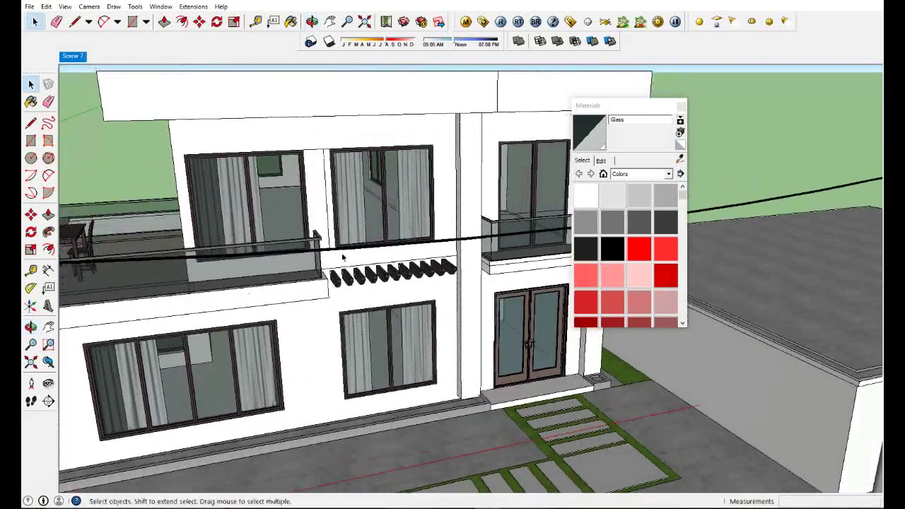
{"action": "scroll", "coordinate": [394, 340], "scroll_direction": "up", "scroll_amount": 2}
Eyedrop the step's Color_A10 material and open it in the V-Ray material editor
{"action": "left_click", "coordinate": [666, 197]}
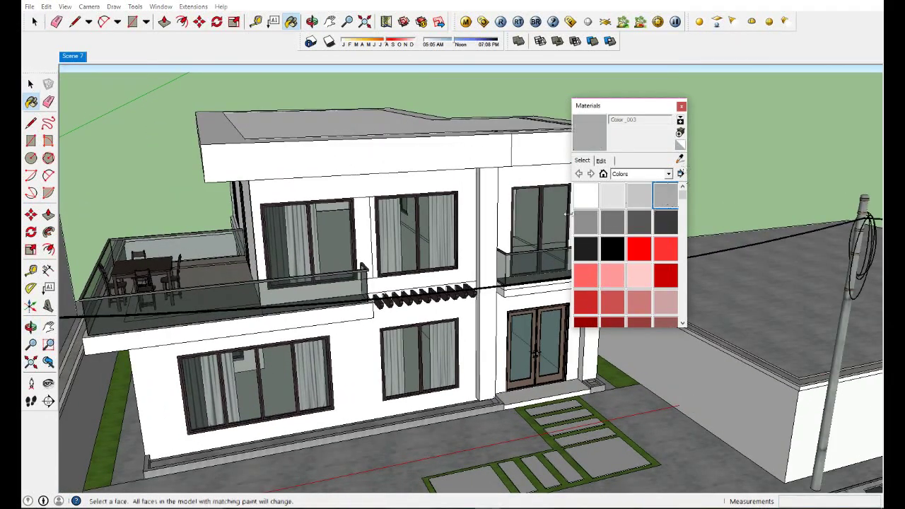
{"action": "left_click", "coordinate": [680, 160]}
{"action": "scroll", "coordinate": [556, 264], "scroll_direction": "down", "scroll_amount": 1}
{"action": "scroll", "coordinate": [434, 353], "scroll_direction": "up", "scroll_amount": 3}
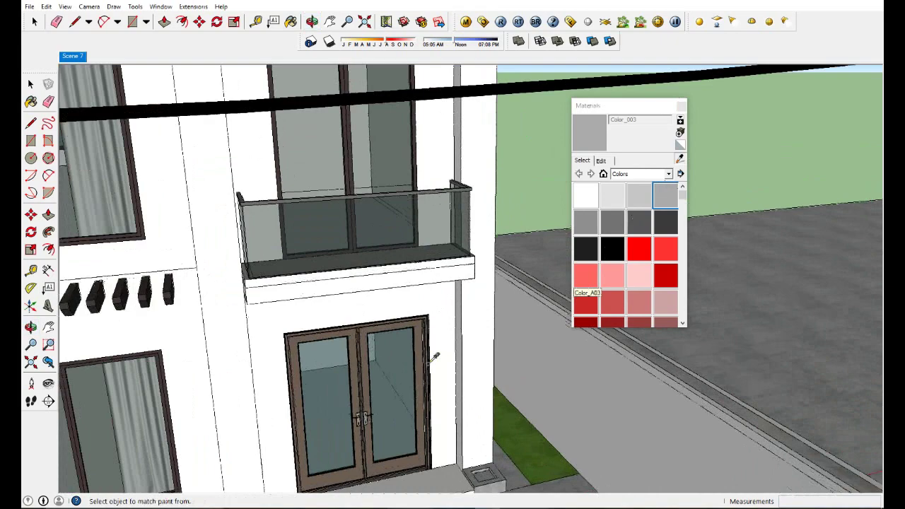
{"action": "scroll", "coordinate": [503, 304], "scroll_direction": "up", "scroll_amount": 2}
{"action": "scroll", "coordinate": [457, 345], "scroll_direction": "up", "scroll_amount": 1}
{"action": "scroll", "coordinate": [456, 345], "scroll_direction": "up", "scroll_amount": 2}
{"action": "scroll", "coordinate": [491, 344], "scroll_direction": "up", "scroll_amount": 1}
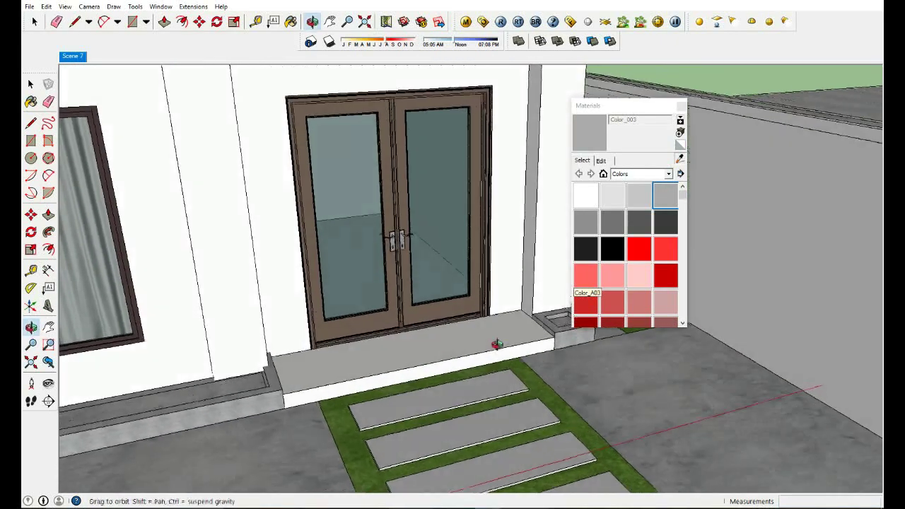
{"action": "left_click", "coordinate": [516, 331]}
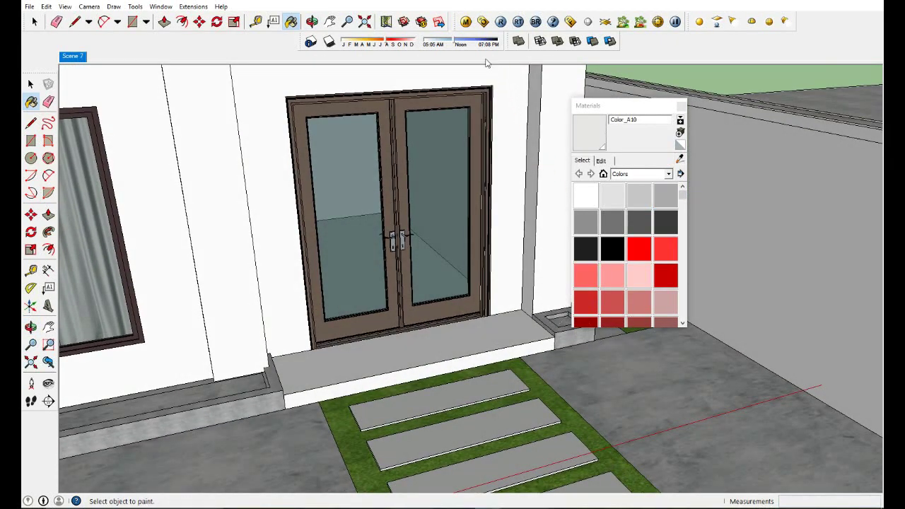
{"action": "left_click", "coordinate": [466, 22]}
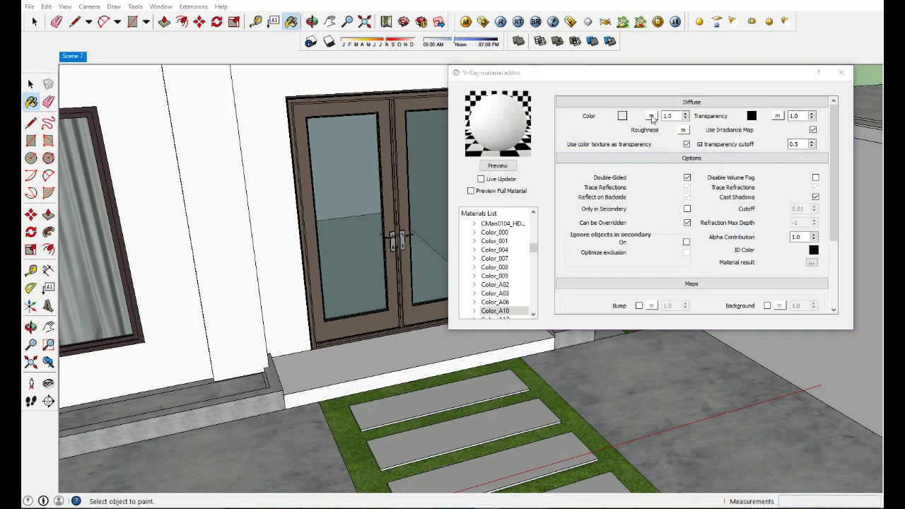
Add a TexBitmap to Color_A10's diffuse colour and browse to the Texture > tile folder
{"action": "left_click", "coordinate": [652, 118]}
{"action": "left_click", "coordinate": [323, 200]}
{"action": "left_click", "coordinate": [332, 232]}
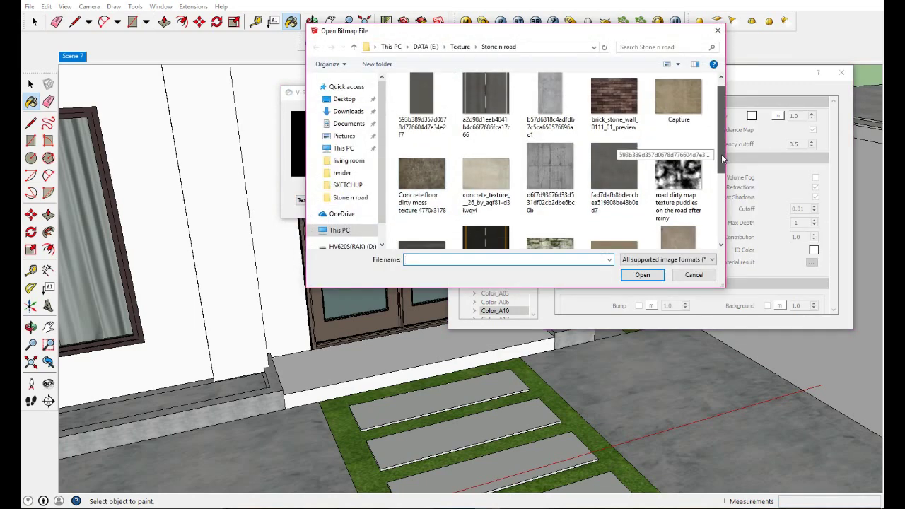
{"action": "left_click_drag", "start_coordinate": [723, 159], "coordinate": [721, 180]}
{"action": "scroll", "coordinate": [694, 120], "scroll_direction": "up", "scroll_amount": 3}
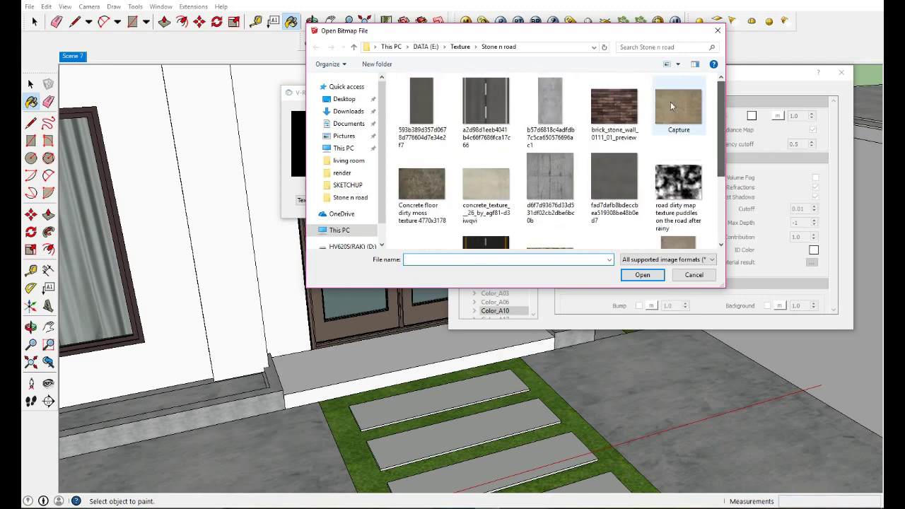
{"action": "left_click", "coordinate": [460, 46]}
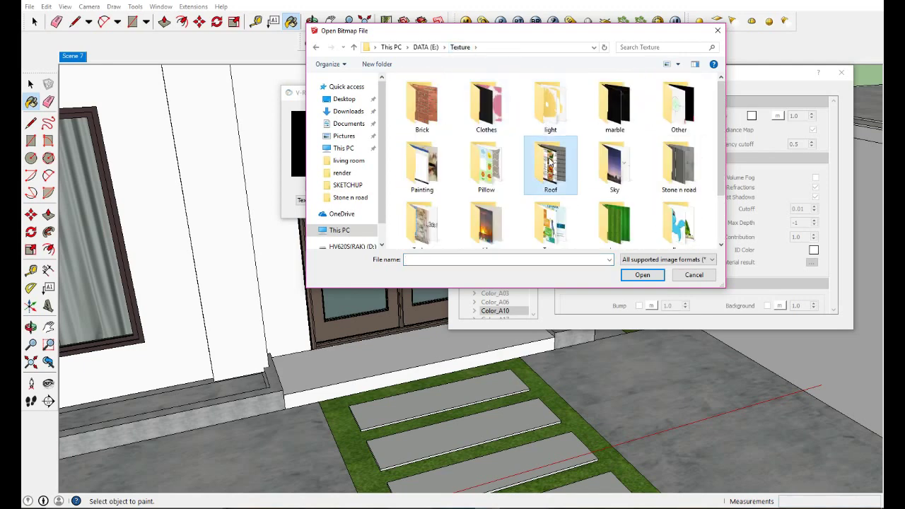
{"action": "scroll", "coordinate": [551, 161], "scroll_direction": "down", "scroll_amount": 1}
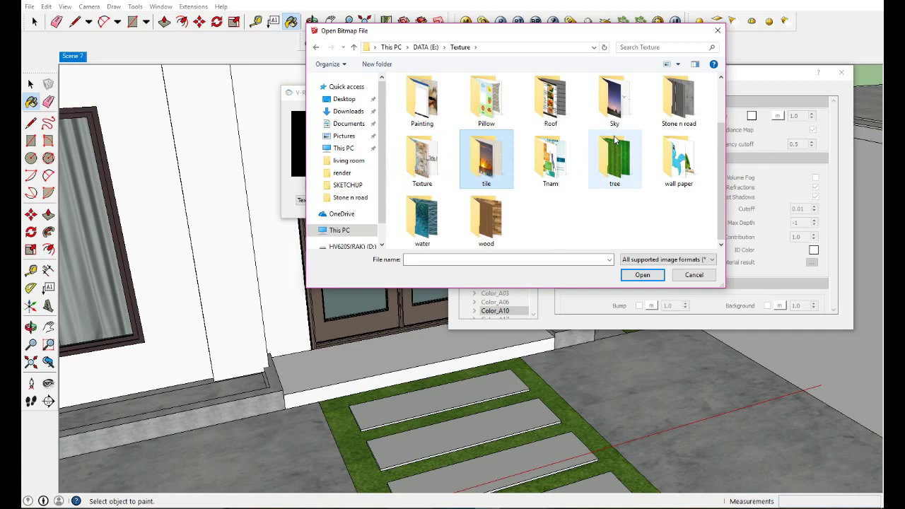
{"action": "double_click", "coordinate": [486, 166]}
Load the grey stone tile image as the bitmap, confirm it, and close the material editor
{"action": "left_click", "coordinate": [543, 176]}
{"action": "left_click", "coordinate": [481, 182]}
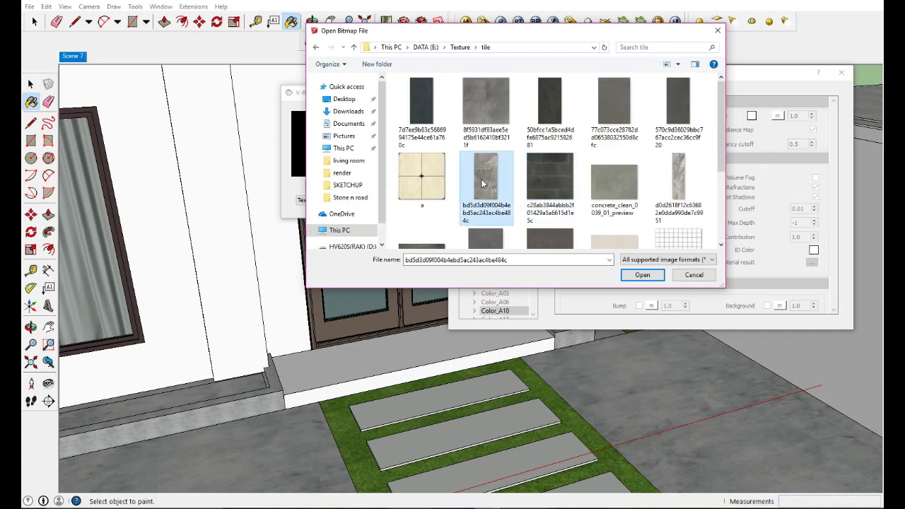
{"action": "scroll", "coordinate": [483, 179], "scroll_direction": "down", "scroll_amount": 1}
{"action": "scroll", "coordinate": [485, 179], "scroll_direction": "up", "scroll_amount": 1}
{"action": "scroll", "coordinate": [485, 179], "scroll_direction": "down", "scroll_amount": 2}
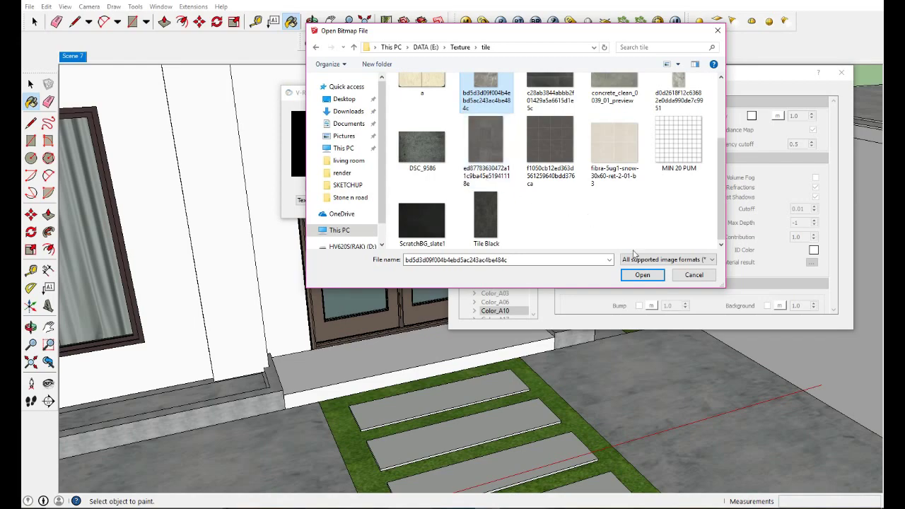
{"action": "left_click", "coordinate": [642, 274]}
{"action": "left_click", "coordinate": [491, 202]}
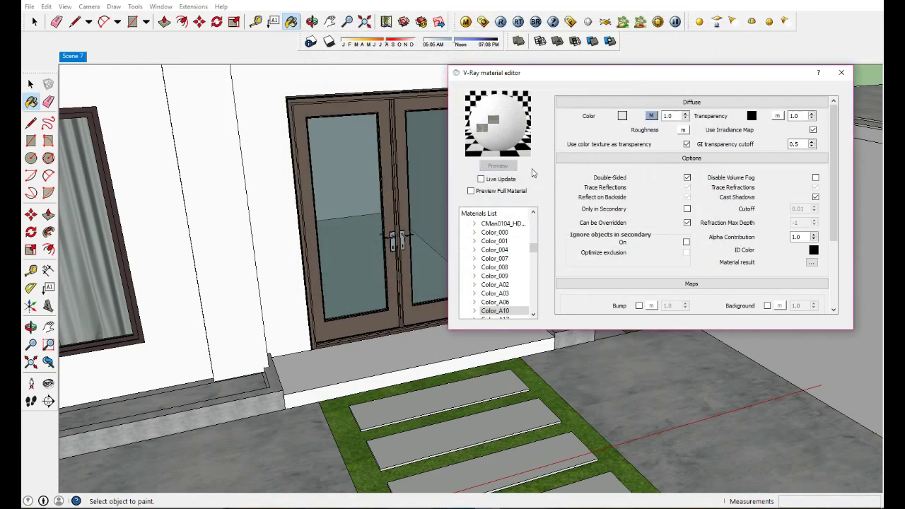
{"action": "left_click", "coordinate": [842, 72]}
{"action": "scroll", "coordinate": [445, 350], "scroll_direction": "up", "scroll_amount": 3}
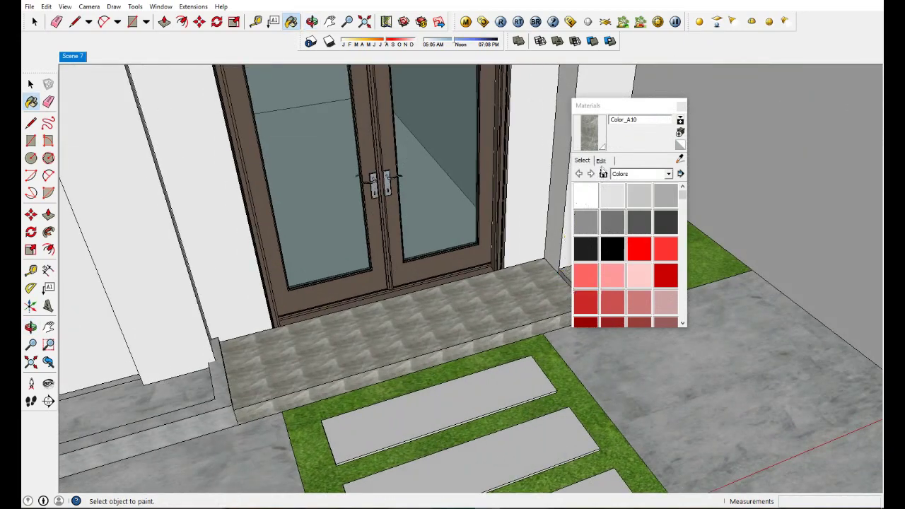
Set Color_A10's texture width to 800mm
{"action": "left_click", "coordinate": [601, 161]}
{"action": "type", "text": "800"}
{"action": "key", "text": "Return"}
{"action": "mouse_move", "coordinate": [525, 306]}
{"action": "middle_mouse_down"}
{"action": "mouse_move", "coordinate": [465, 307]}
{"action": "mouse_move", "coordinate": [452, 318]}
{"action": "middle_mouse_up"}
{"action": "key", "text": "space"}
Add a reflection layer to Color_A10 with reflection 0.5 and glossiness 0.9
{"action": "left_click", "coordinate": [466, 21]}
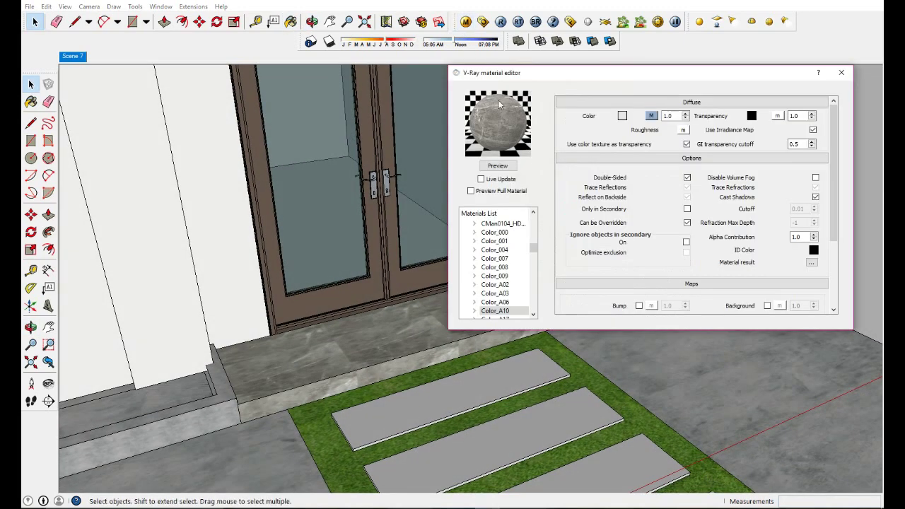
{"action": "scroll", "coordinate": [535, 256], "scroll_direction": "down", "scroll_amount": 2}
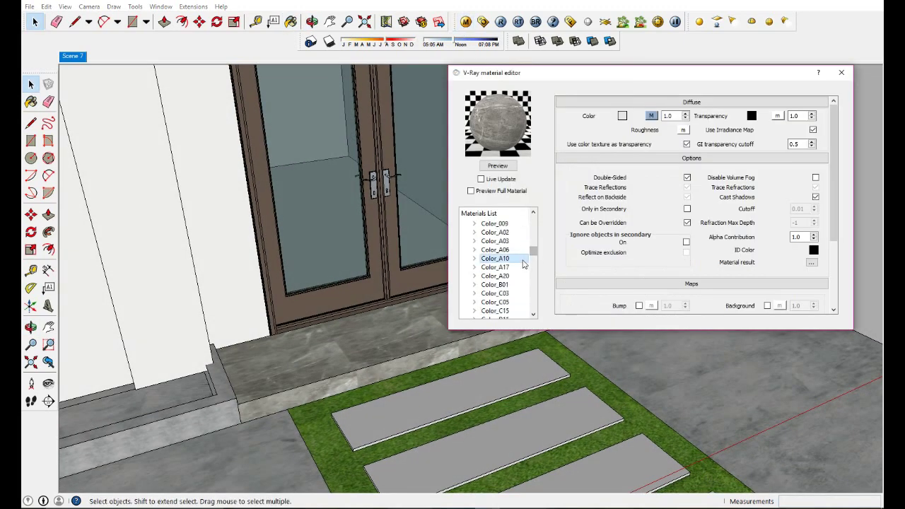
{"action": "right_click", "coordinate": [523, 263]}
{"action": "left_click", "coordinate": [679, 277]}
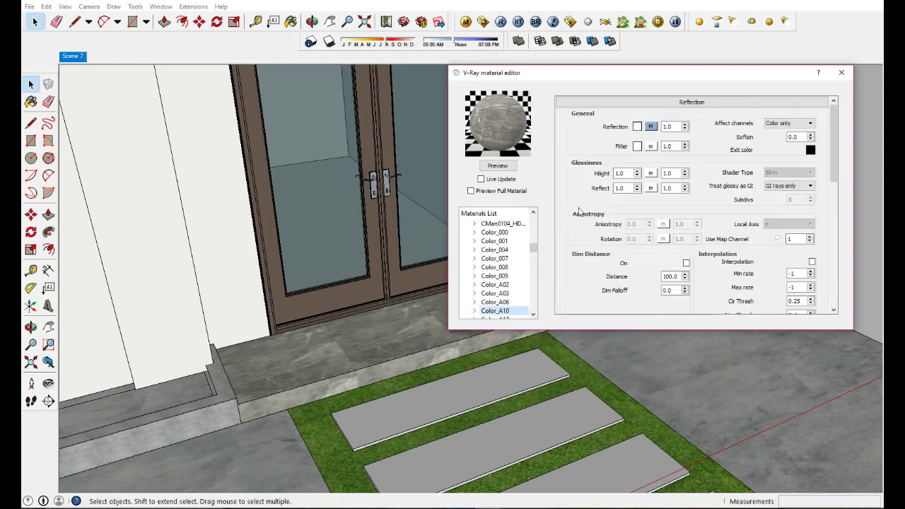
{"action": "left_click", "coordinate": [503, 166]}
{"action": "double_click", "coordinate": [621, 188]}
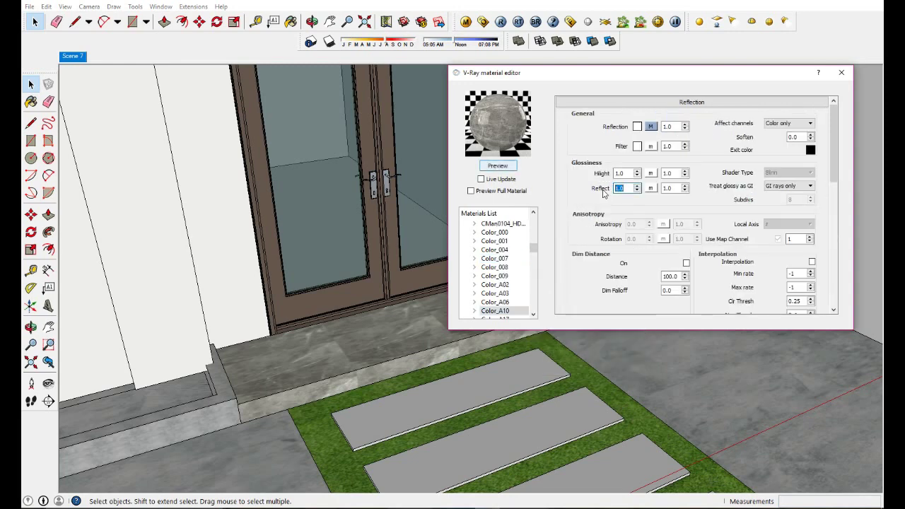
{"action": "type", "text": "0.85"}
{"action": "key", "text": "Return"}
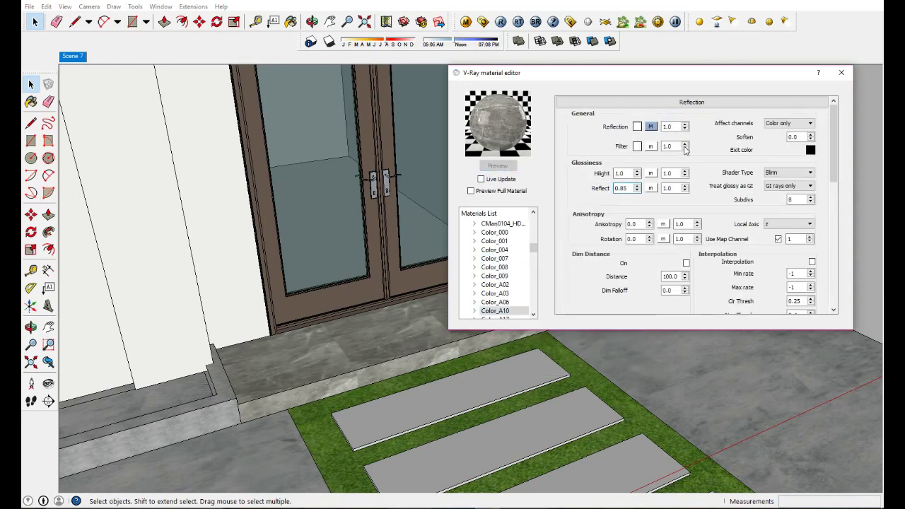
{"action": "type", "text": "0.5"}
{"action": "key", "text": "Return"}
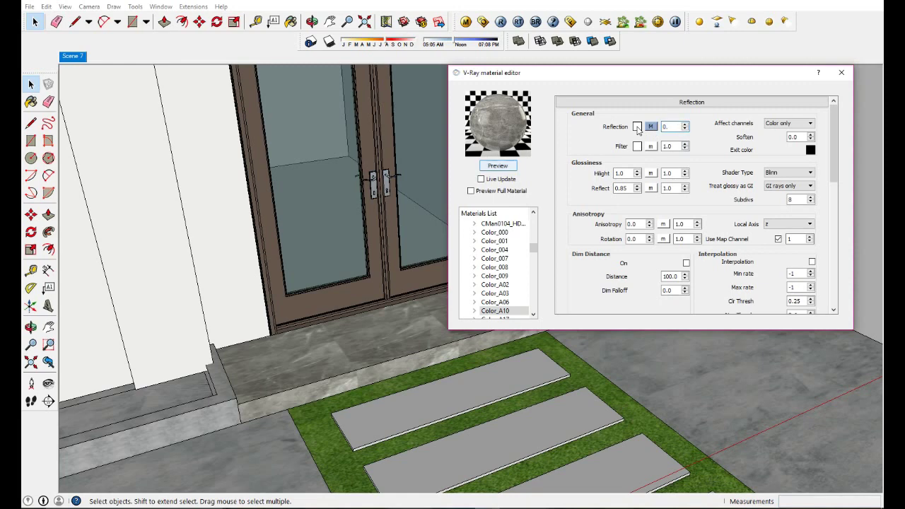
{"action": "left_click", "coordinate": [503, 166]}
{"action": "type", "text": "0.9"}
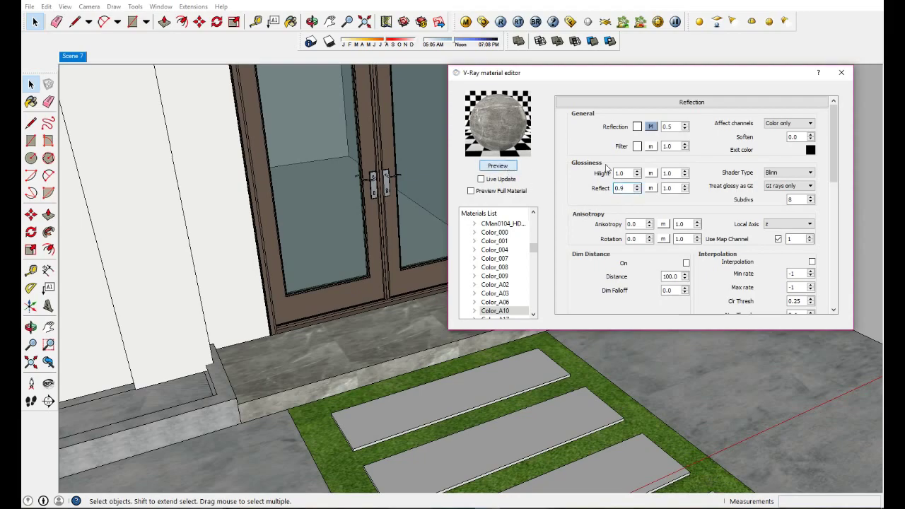
{"action": "left_click", "coordinate": [842, 72]}
Reframe a frontal view of the house and pick up the grey Color_003 material with the Paint Bucket
{"action": "scroll", "coordinate": [446, 272], "scroll_direction": "down", "scroll_amount": 5}
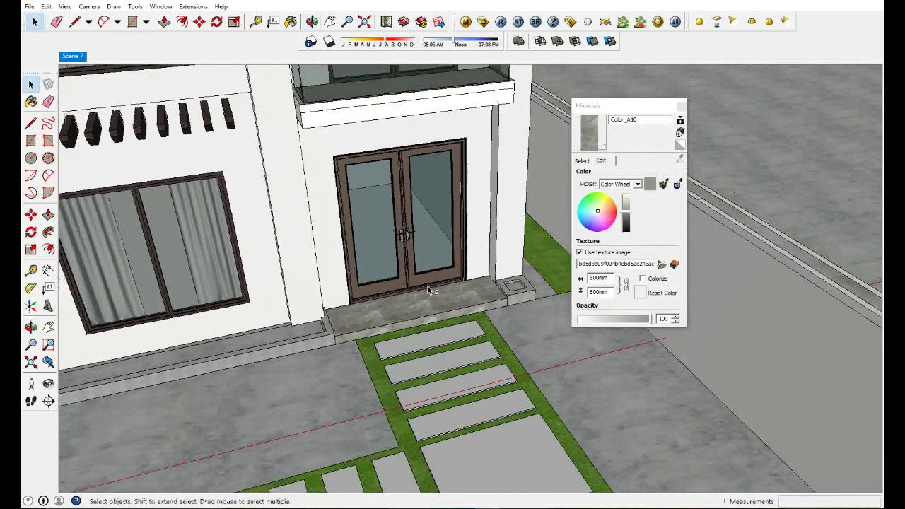
{"action": "scroll", "coordinate": [427, 285], "scroll_direction": "down", "scroll_amount": 6}
{"action": "middle_click_drag", "start_coordinate": [427, 285], "coordinate": [593, 226]}
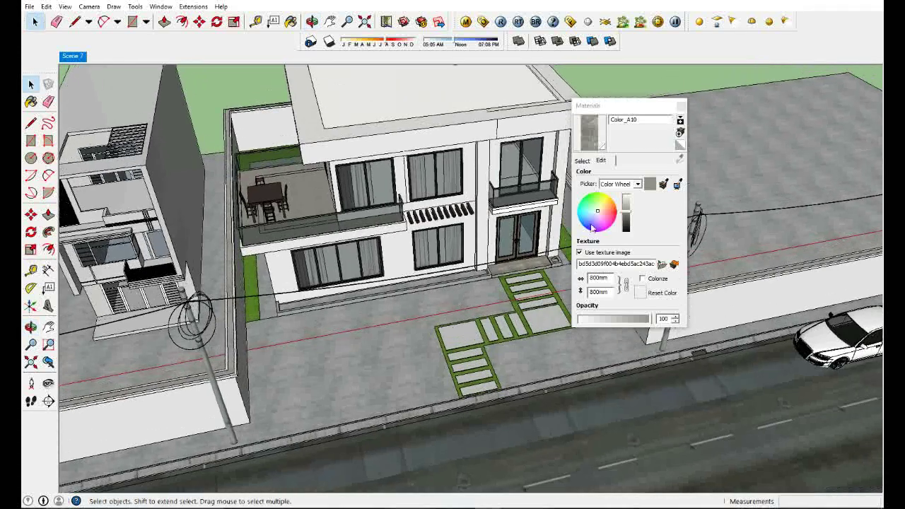
{"action": "left_click", "coordinate": [681, 105]}
{"action": "middle_click_drag", "start_coordinate": [636, 184], "coordinate": [480, 251]}
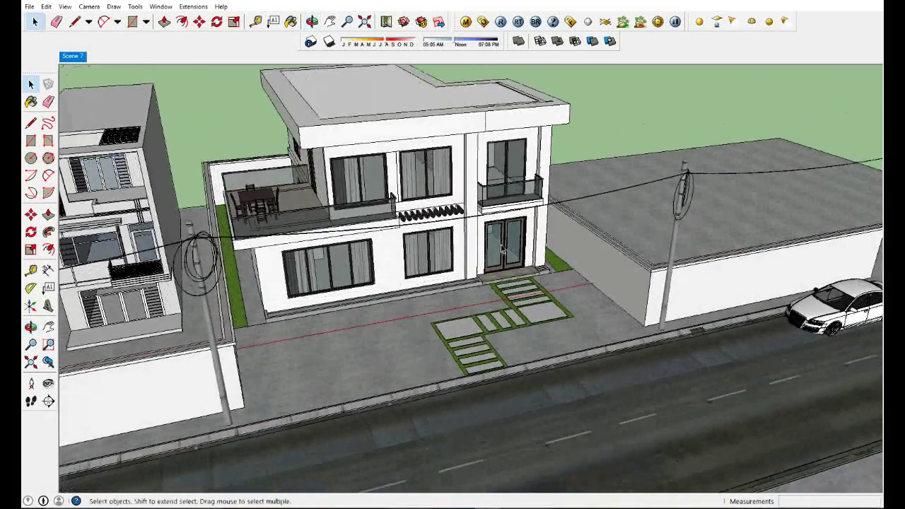
{"action": "scroll", "coordinate": [480, 251], "scroll_direction": "up", "scroll_amount": 2}
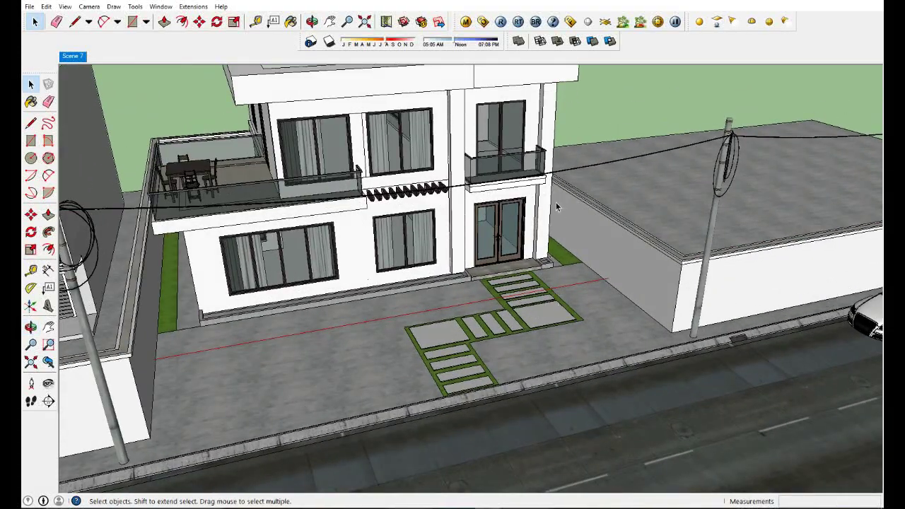
{"action": "key", "text": "b"}
{"action": "left_click", "coordinate": [582, 160]}
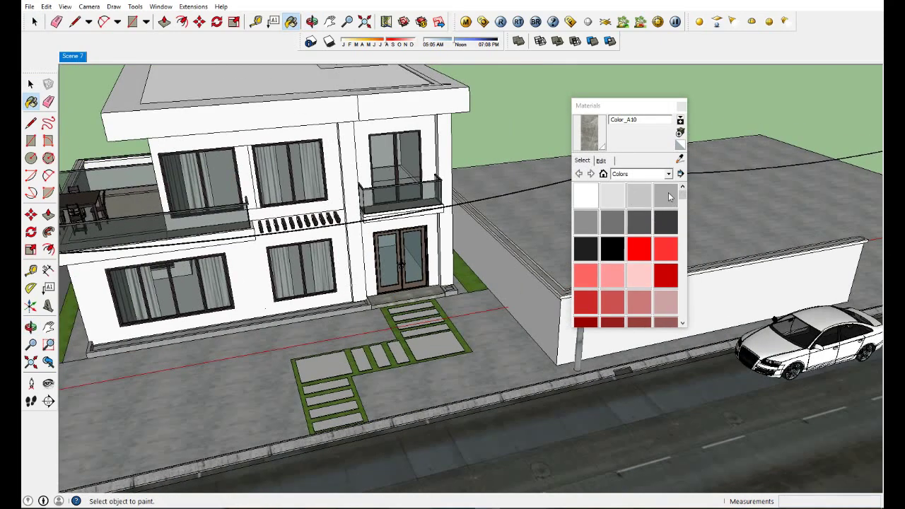
{"action": "left_click", "coordinate": [670, 197]}
Paint the wall caps and left boundary wall faces with red Color_A07
{"action": "mouse_move", "coordinate": [555, 299]}
{"action": "middle_mouse_down"}
{"action": "mouse_move", "coordinate": [465, 329]}
{"action": "mouse_move", "coordinate": [281, 357]}
{"action": "middle_mouse_up"}
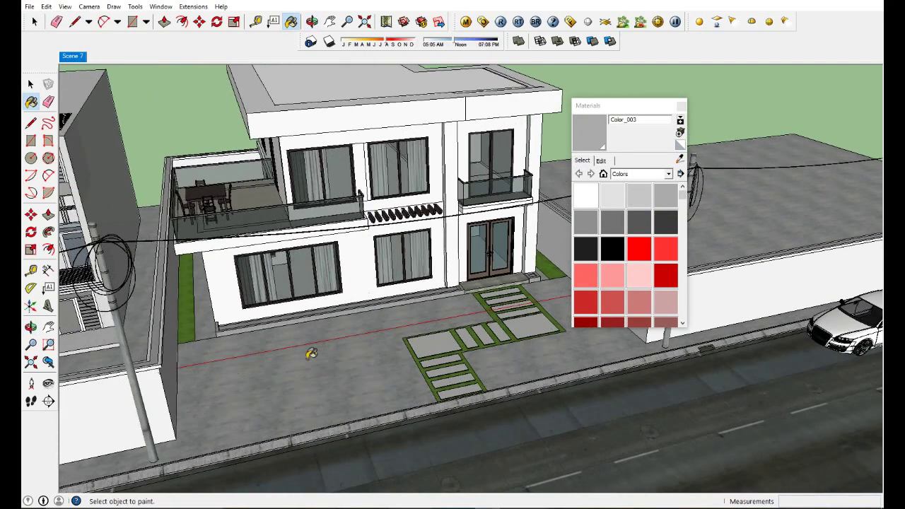
{"action": "left_click", "coordinate": [591, 315]}
{"action": "left_click", "coordinate": [189, 379]}
{"action": "mouse_move", "coordinate": [191, 378]}
{"action": "middle_mouse_down"}
{"action": "mouse_move", "coordinate": [300, 366]}
{"action": "mouse_move", "coordinate": [245, 378]}
{"action": "middle_mouse_up"}
{"action": "key", "text": "space"}
{"action": "double_click", "coordinate": [245, 378]}
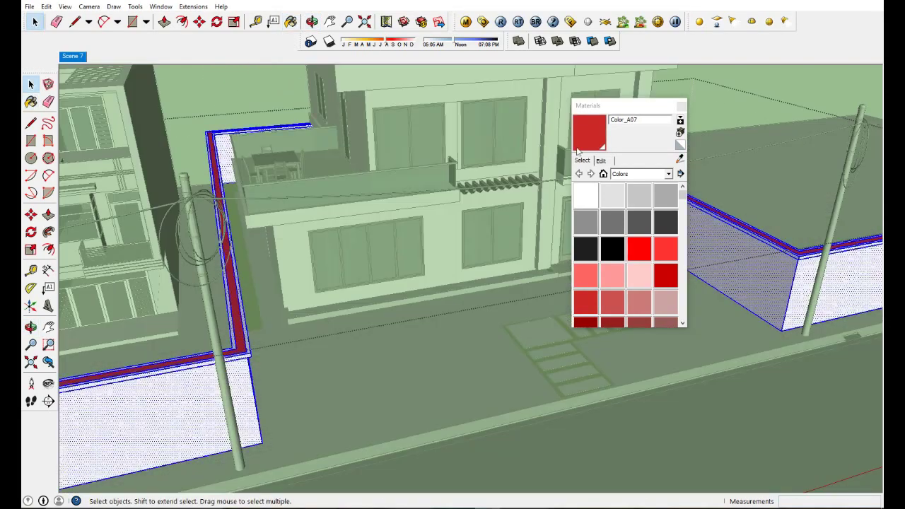
{"action": "key", "text": "b"}
{"action": "left_click", "coordinate": [240, 371]}
{"action": "key", "text": "space"}
{"action": "middle_click_drag", "start_coordinate": [240, 371], "coordinate": [267, 133]}
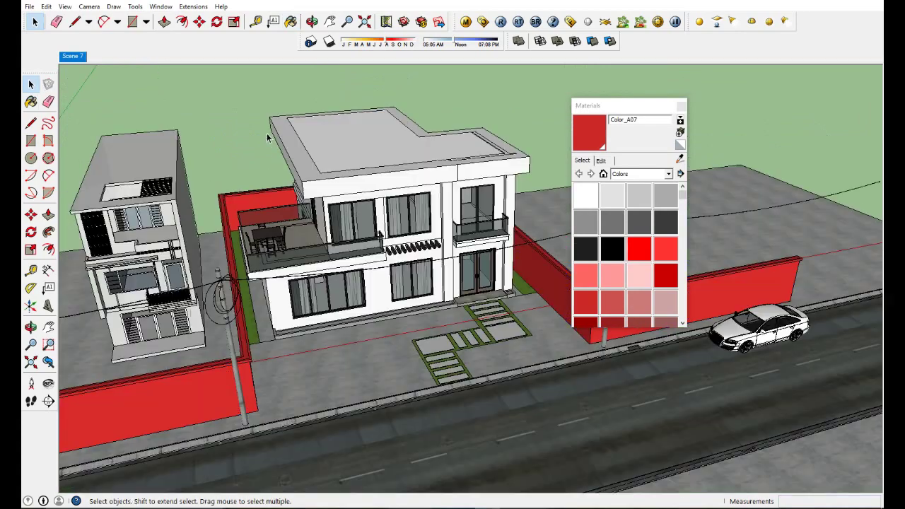
Open Color_A07 in the V-Ray editor and add a TexBitmap to its diffuse colour
{"action": "left_click", "coordinate": [466, 21]}
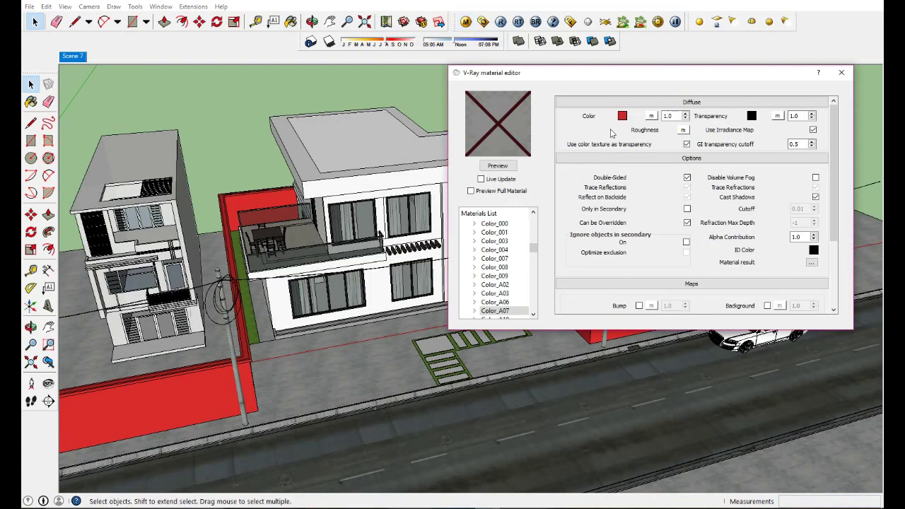
{"action": "left_click", "coordinate": [501, 165]}
{"action": "left_click", "coordinate": [652, 116]}
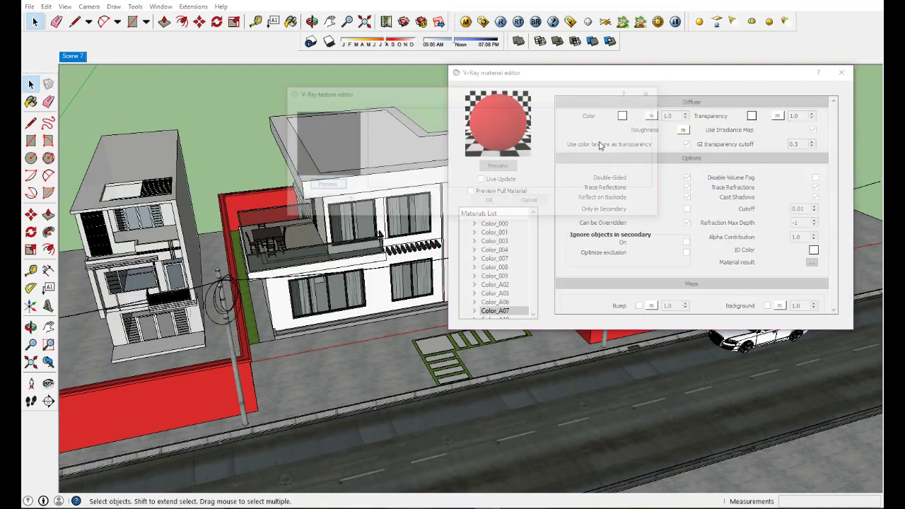
{"action": "left_click", "coordinate": [346, 201]}
{"action": "left_click", "coordinate": [318, 225]}
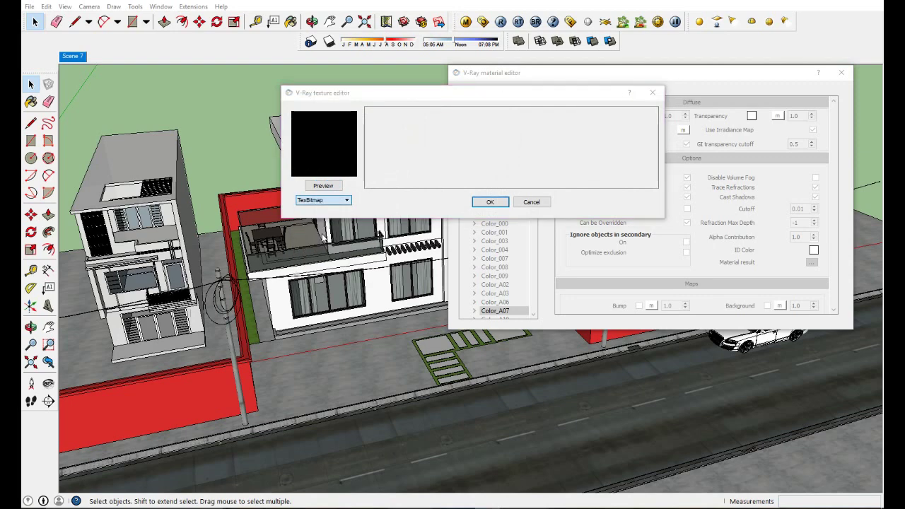
{"action": "left_click", "coordinate": [487, 104]}
{"action": "scroll", "coordinate": [498, 120], "scroll_direction": "down", "scroll_amount": 2}
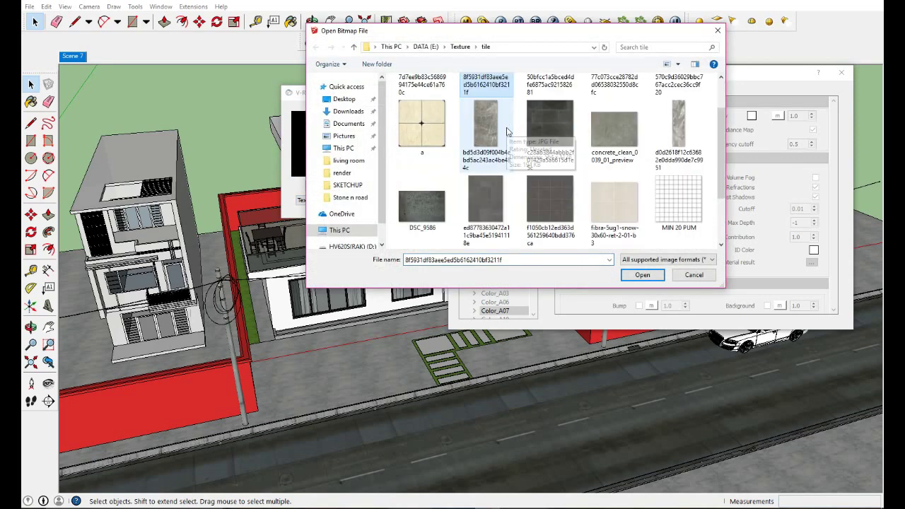
Load webtreats-paper-pattern-2-grey.jpg from the Stone n road folder as the diffuse texture
{"action": "left_click", "coordinate": [460, 47]}
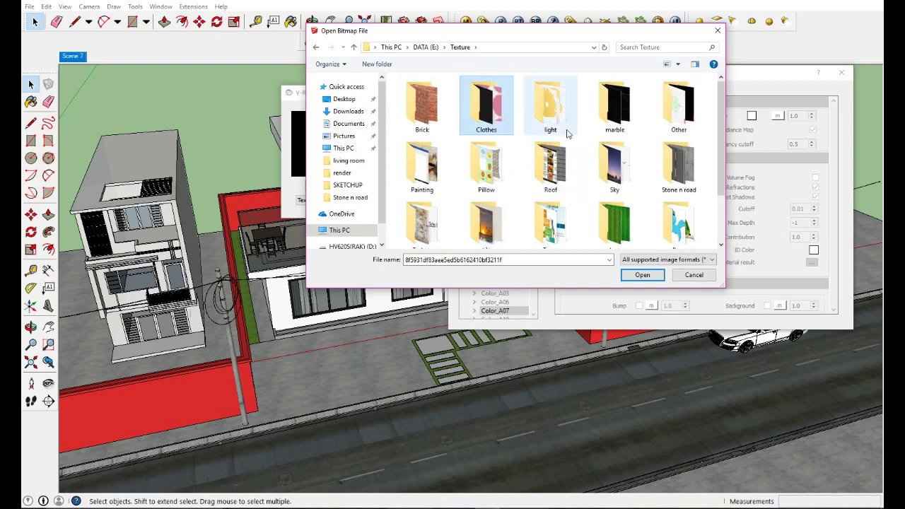
{"action": "left_click", "coordinate": [620, 120]}
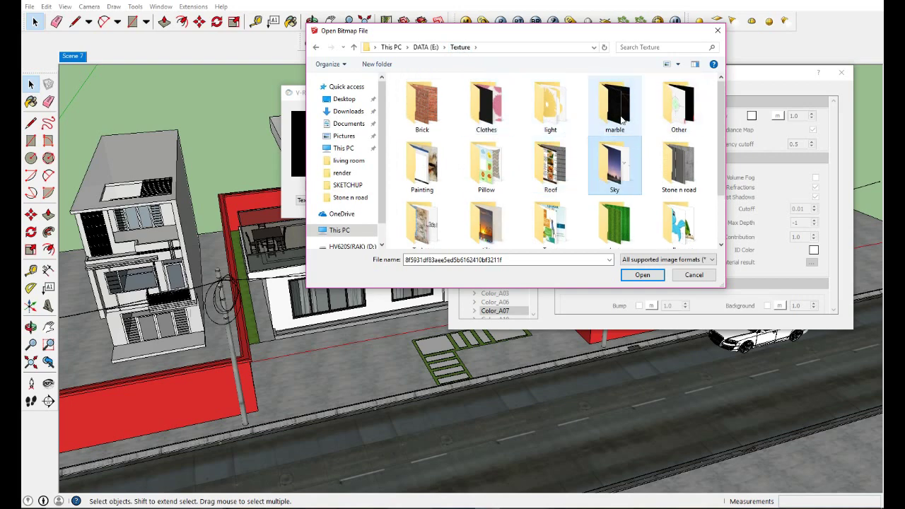
{"action": "double_click", "coordinate": [678, 157]}
{"action": "left_click", "coordinate": [508, 173]}
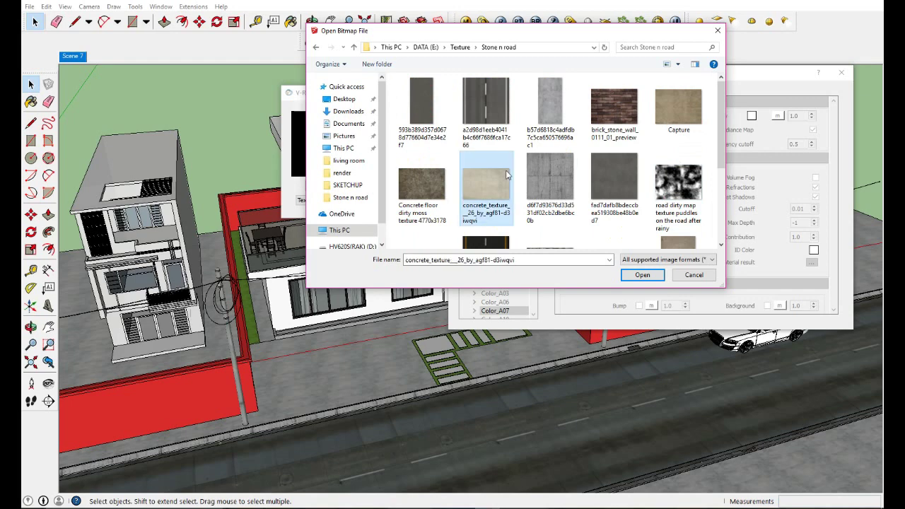
{"action": "scroll", "coordinate": [510, 171], "scroll_direction": "down", "scroll_amount": 1}
{"action": "scroll", "coordinate": [510, 170], "scroll_direction": "down", "scroll_amount": 1}
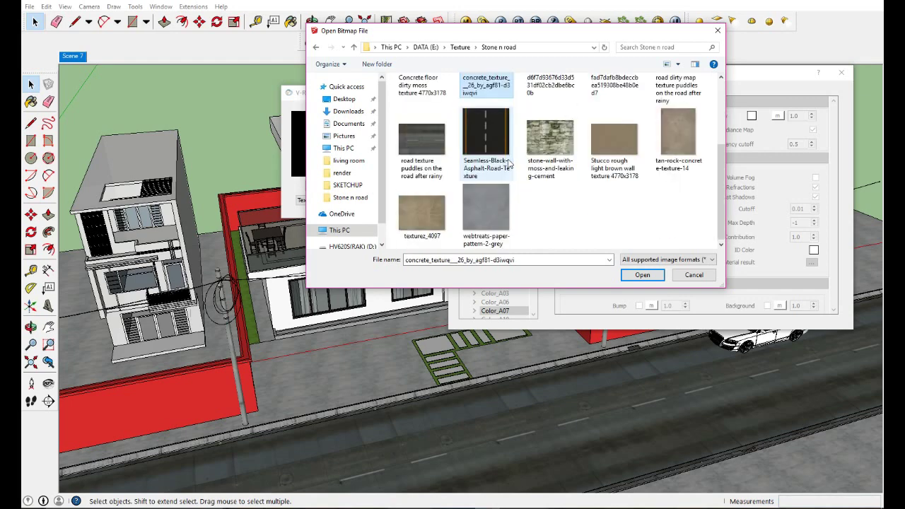
{"action": "left_click", "coordinate": [488, 213]}
{"action": "left_click", "coordinate": [635, 275]}
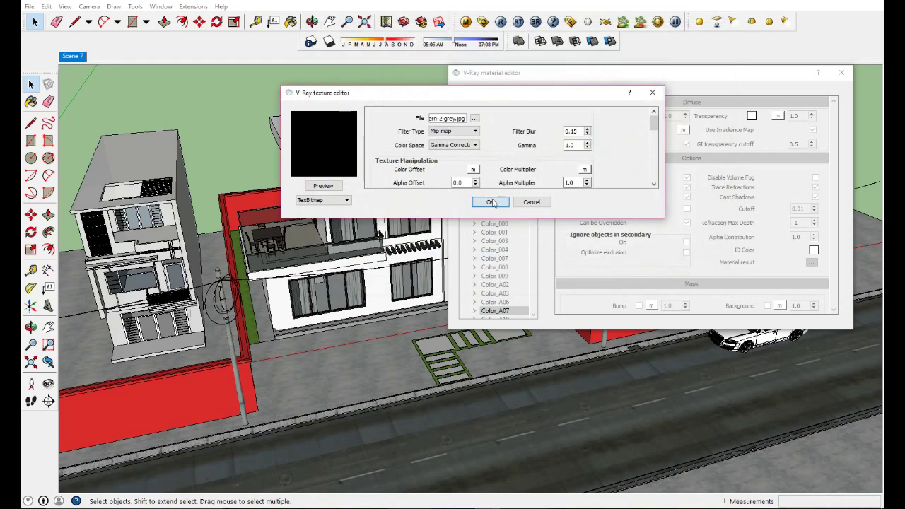
{"action": "left_click", "coordinate": [493, 202]}
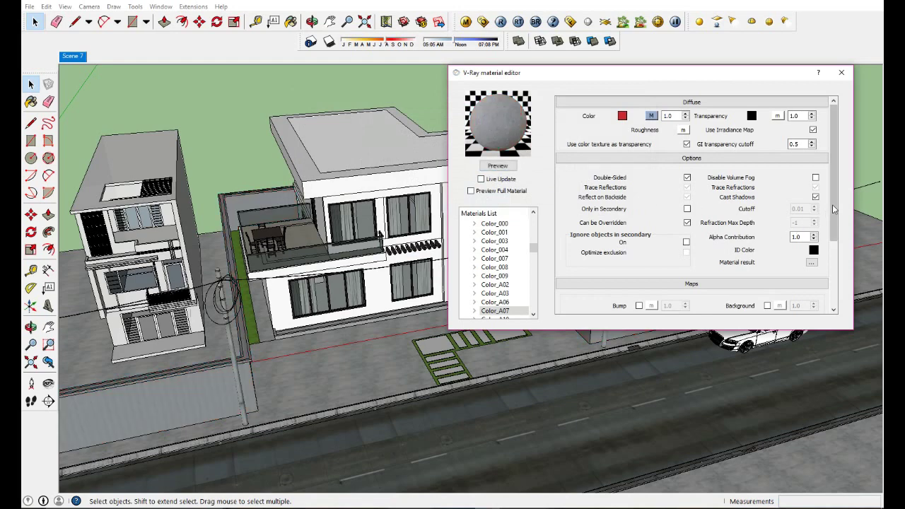
Enable bump and use the same grey paper-pattern image as the bump bitmap
{"action": "left_click_drag", "start_coordinate": [832, 204], "coordinate": [833, 247]}
{"action": "left_click", "coordinate": [639, 238]}
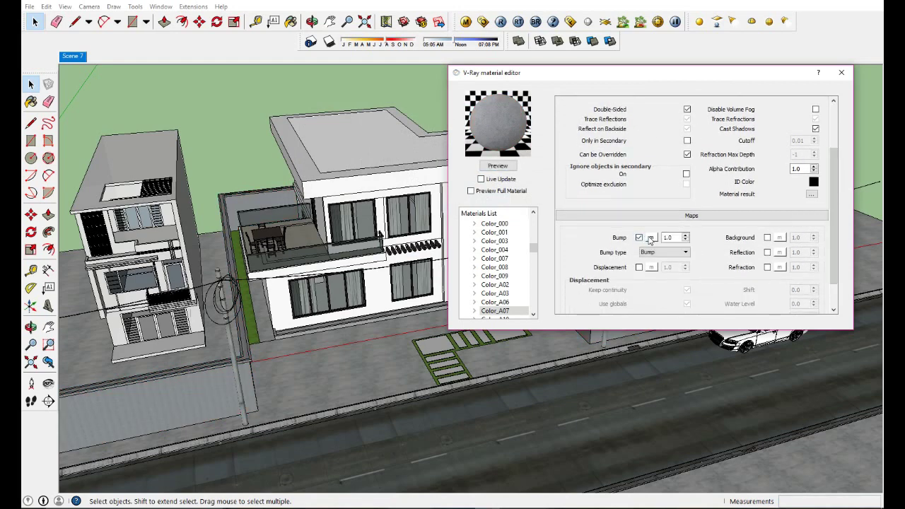
{"action": "left_click", "coordinate": [650, 238]}
{"action": "left_click", "coordinate": [322, 201]}
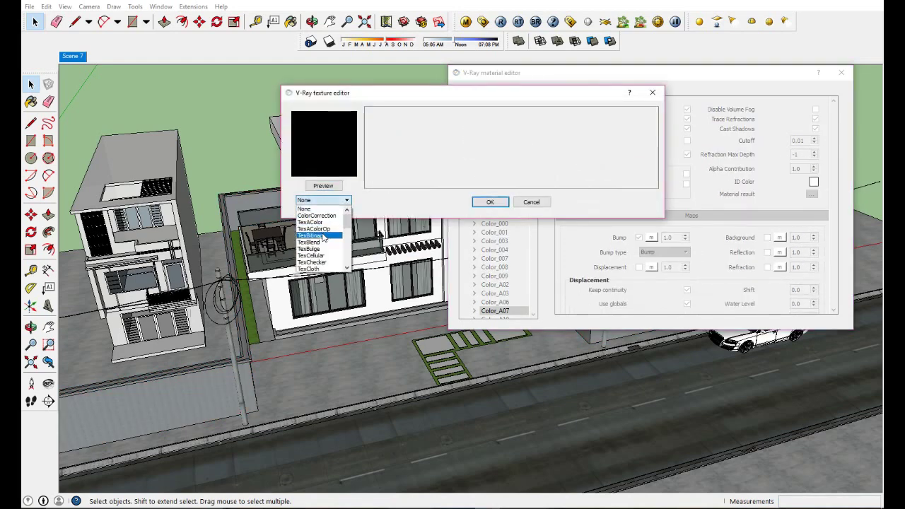
{"action": "left_click", "coordinate": [323, 236]}
{"action": "left_click_drag", "start_coordinate": [723, 156], "coordinate": [725, 230]}
{"action": "left_click", "coordinate": [495, 206]}
{"action": "left_click", "coordinate": [641, 275]}
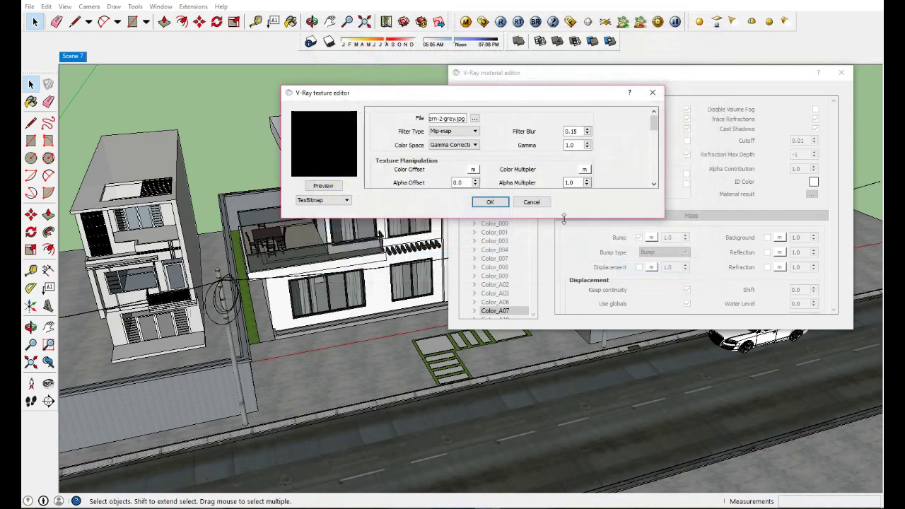
{"action": "left_click", "coordinate": [490, 202]}
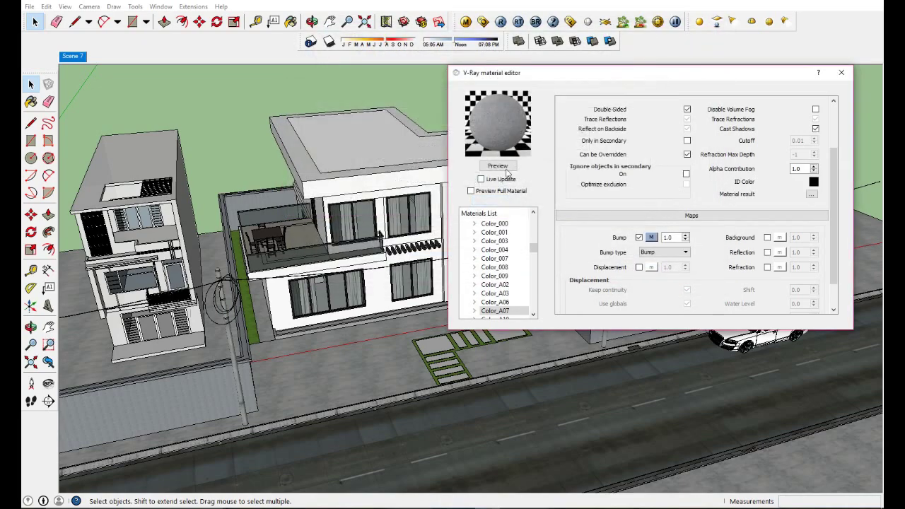
Close the V-Ray editor and bring up Color_A07's texture size settings
{"action": "left_click", "coordinate": [841, 72]}
{"action": "middle_click_drag", "start_coordinate": [538, 268], "coordinate": [445, 297]}
{"action": "scroll", "coordinate": [444, 298], "scroll_direction": "up", "scroll_amount": 3}
{"action": "scroll", "coordinate": [444, 298], "scroll_direction": "up", "scroll_amount": 2}
{"action": "left_click", "coordinate": [601, 160]}
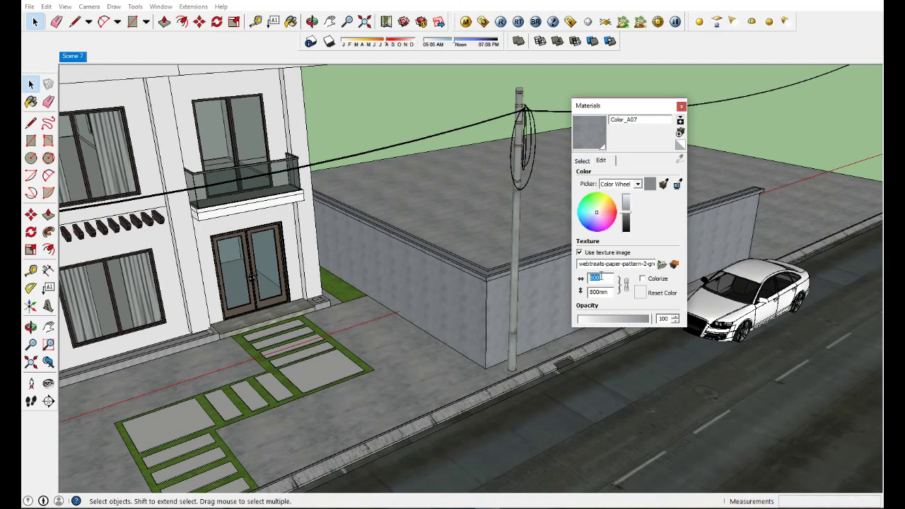
{"action": "type", "text": "1500"}
Set the wall texture width to 2500mm and close the materials panel
{"action": "mouse_move", "coordinate": [494, 282]}
{"action": "middle_mouse_down"}
{"action": "mouse_move", "coordinate": [450, 202]}
{"action": "mouse_move", "coordinate": [502, 186]}
{"action": "mouse_move", "coordinate": [510, 194]}
{"action": "middle_mouse_up"}
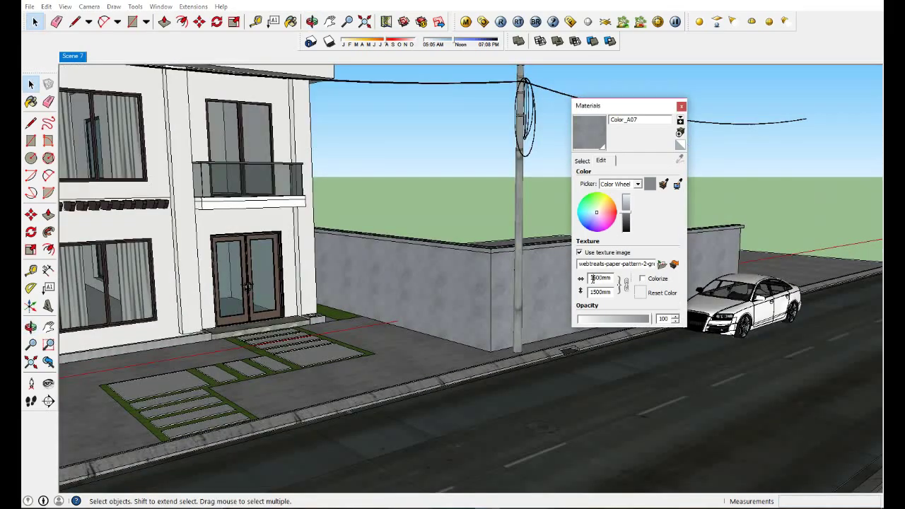
{"action": "type", "text": "2"}
{"action": "key", "text": "Return"}
{"action": "middle_click_drag", "start_coordinate": [534, 291], "coordinate": [384, 332]}
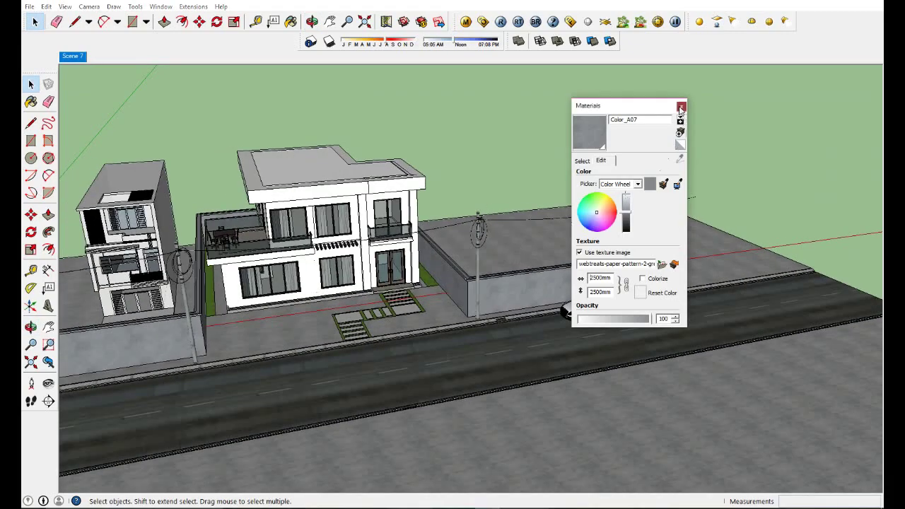
{"action": "left_click", "coordinate": [680, 105]}
Return to the Scene 7 view and start a V-Ray render
{"action": "mouse_move", "coordinate": [566, 283]}
{"action": "middle_mouse_down"}
{"action": "mouse_move", "coordinate": [520, 251]}
{"action": "mouse_move", "coordinate": [495, 261]}
{"action": "middle_mouse_up"}
{"action": "left_click", "coordinate": [78, 56]}
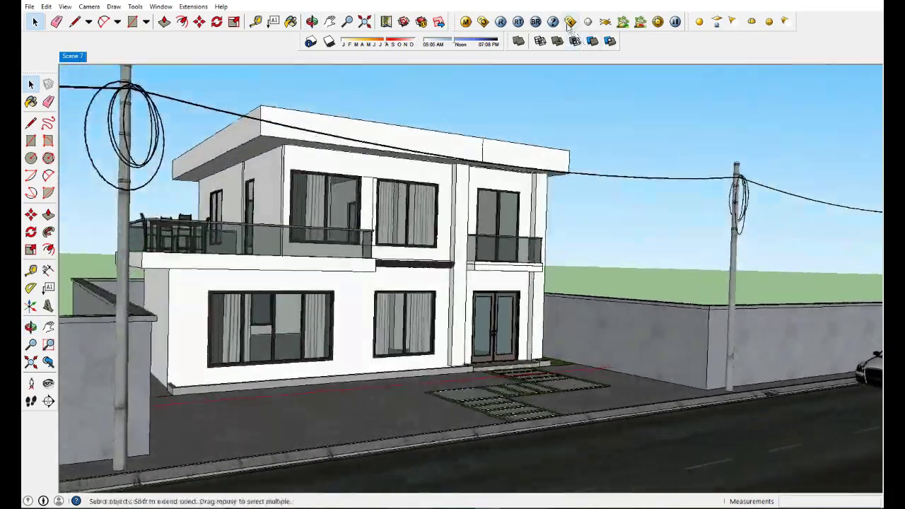
{"action": "left_click", "coordinate": [570, 23]}
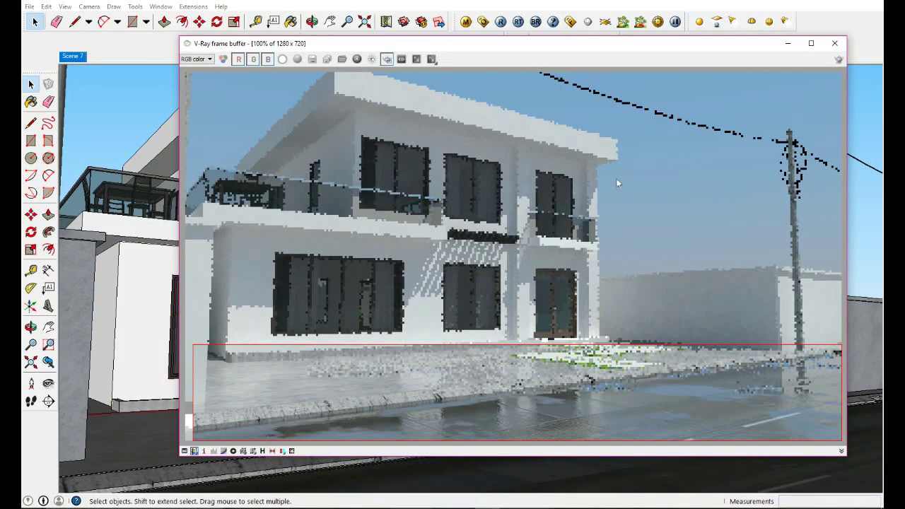
Set the Environment background texture to a TexBitmap in the V-Ray render settings
{"action": "left_click", "coordinate": [835, 43]}
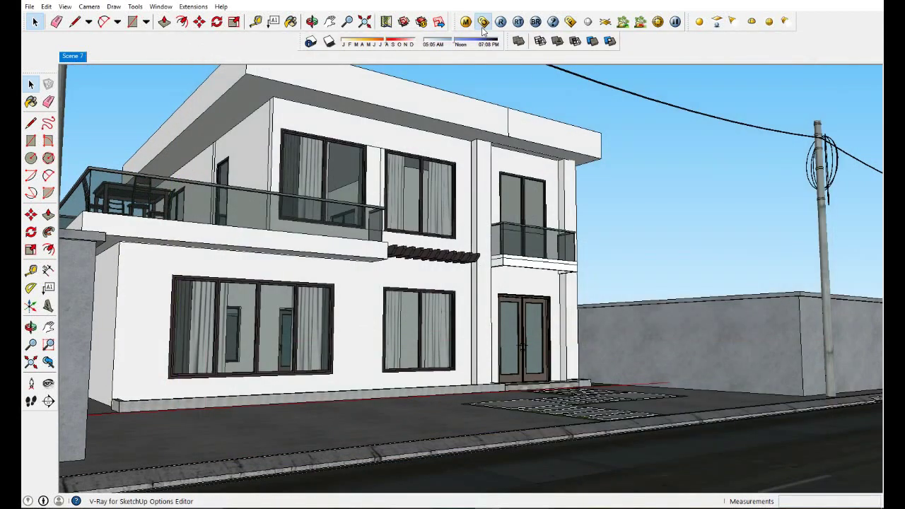
{"action": "left_click", "coordinate": [483, 21]}
{"action": "left_click", "coordinate": [416, 160]}
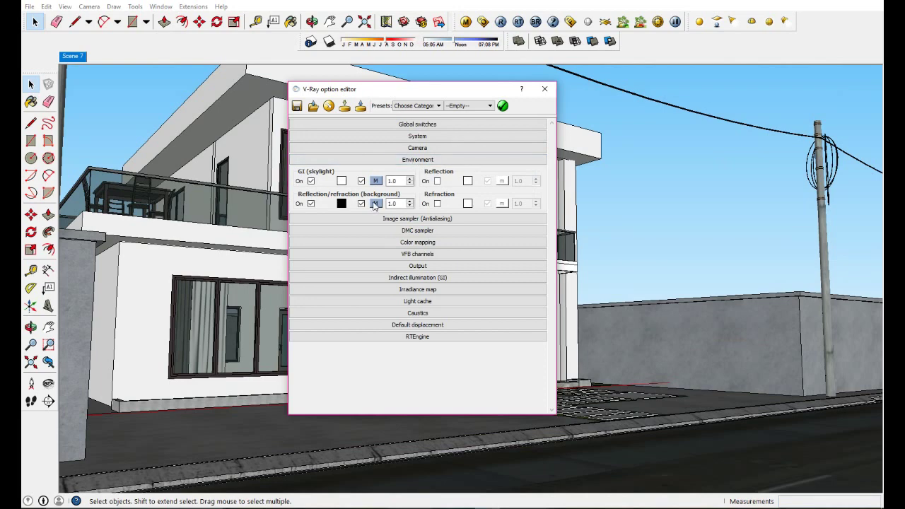
{"action": "left_click", "coordinate": [375, 204]}
{"action": "left_click", "coordinate": [320, 201]}
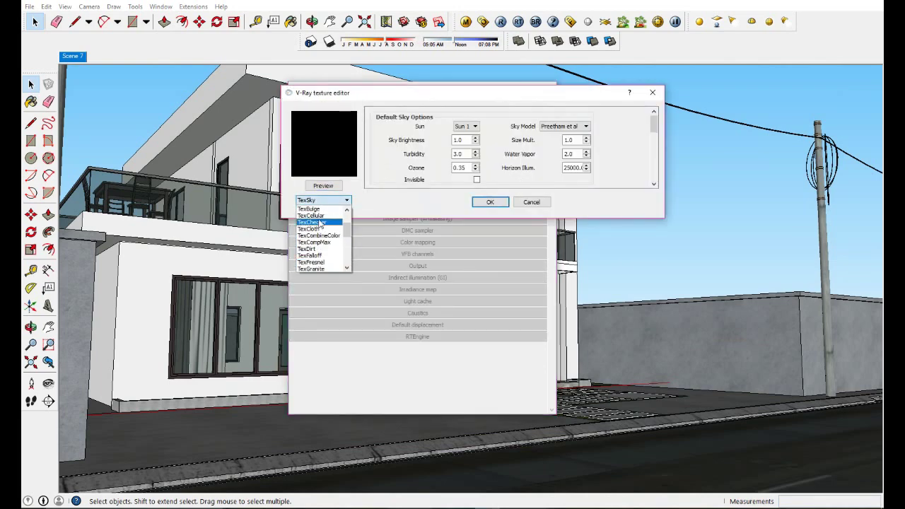
{"action": "left_click", "coordinate": [319, 235]}
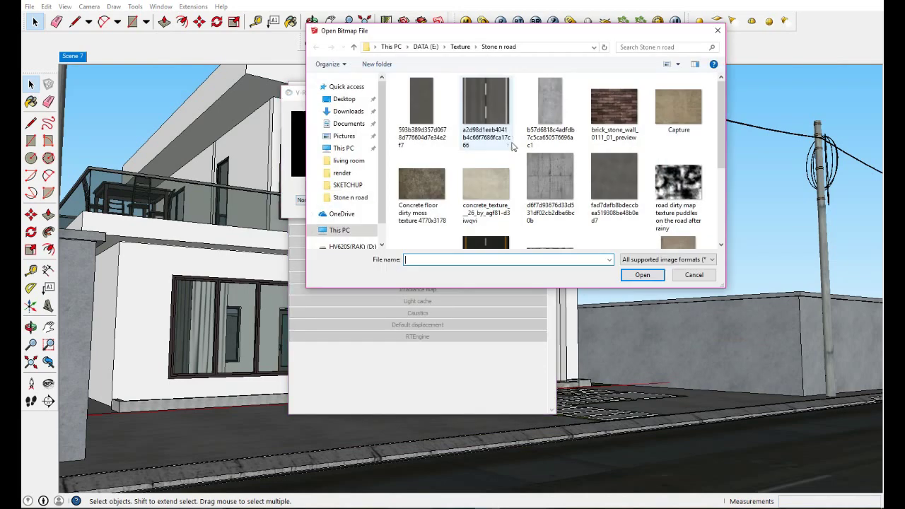
Load VizPeople_non_commercial_hdr_v1_05 from HDRI skechup, mapped with UVWGenEnvironment
{"action": "left_click", "coordinate": [459, 47]}
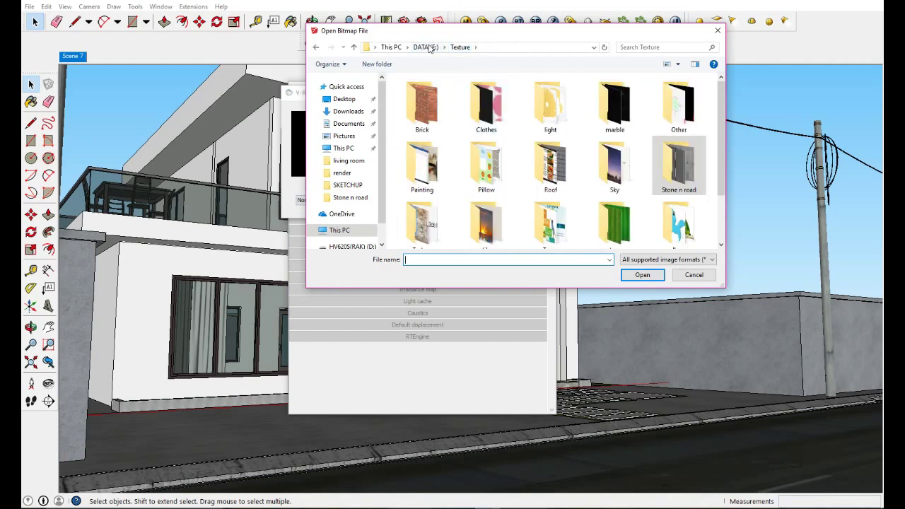
{"action": "left_click", "coordinate": [430, 47]}
{"action": "double_click", "coordinate": [446, 115]}
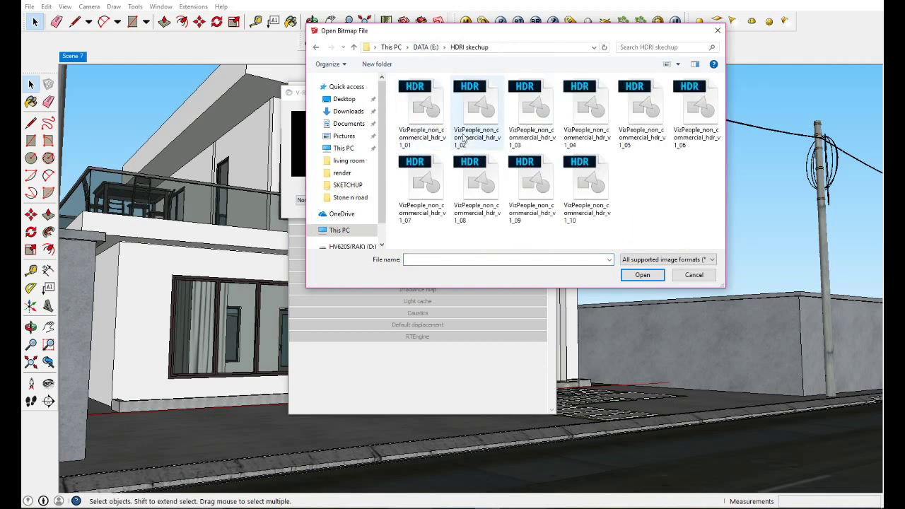
{"action": "left_click", "coordinate": [630, 126]}
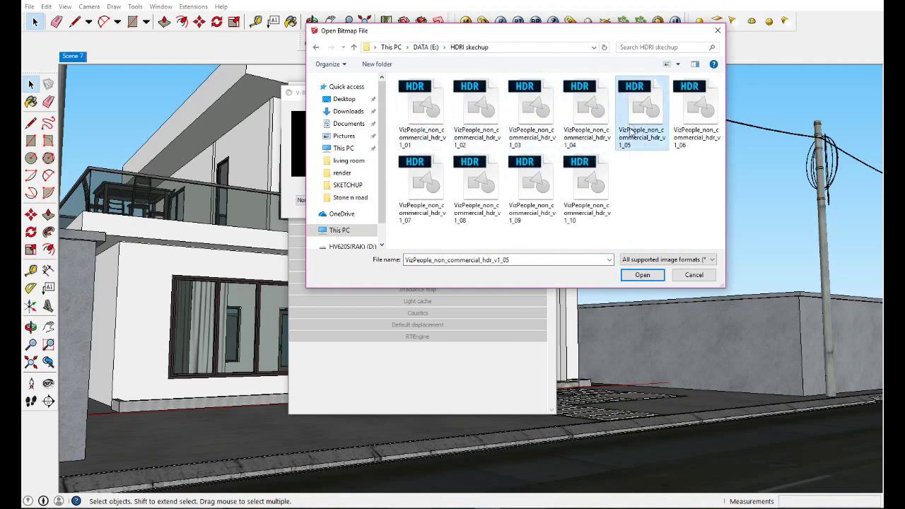
{"action": "left_click", "coordinate": [642, 275]}
{"action": "scroll", "coordinate": [654, 157], "scroll_direction": "down", "scroll_amount": 1}
{"action": "scroll", "coordinate": [623, 159], "scroll_direction": "down", "scroll_amount": 3}
{"action": "scroll", "coordinate": [594, 162], "scroll_direction": "down", "scroll_amount": 2}
{"action": "scroll", "coordinate": [564, 168], "scroll_direction": "down", "scroll_amount": 2}
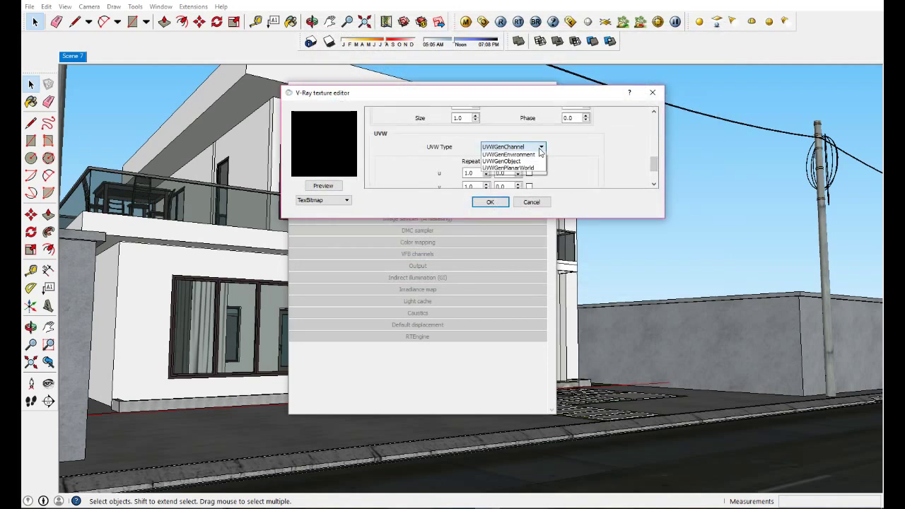
{"action": "left_click", "coordinate": [519, 163]}
{"action": "left_click", "coordinate": [490, 202]}
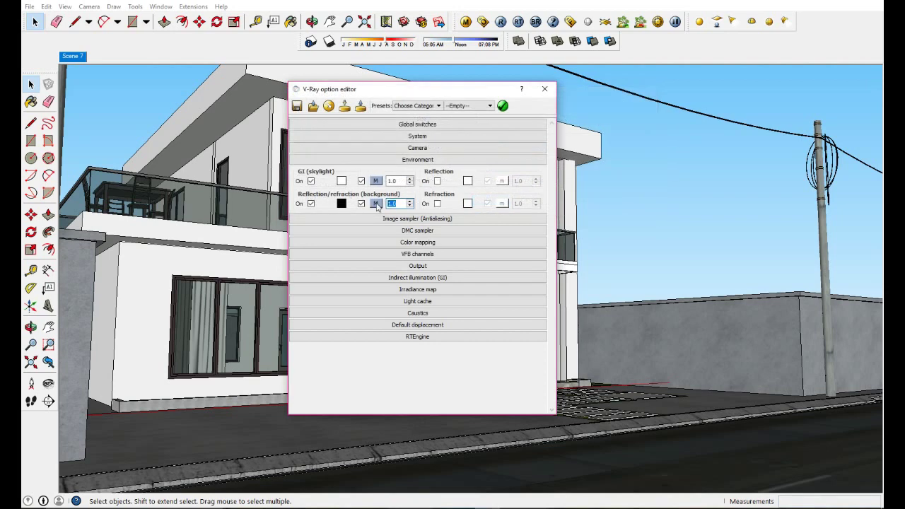
Close the render settings and start a new render of the scene
{"action": "left_click", "coordinate": [416, 160]}
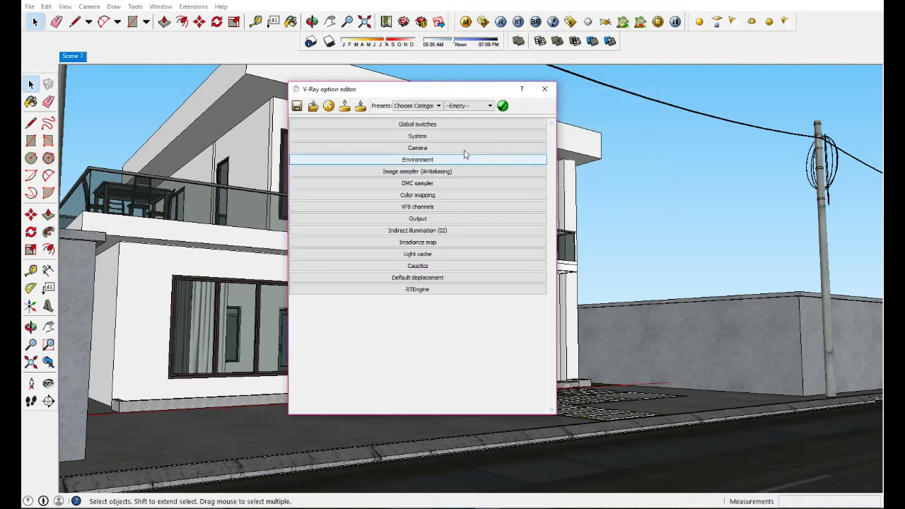
{"action": "left_click", "coordinate": [545, 89]}
{"action": "left_click", "coordinate": [501, 21]}
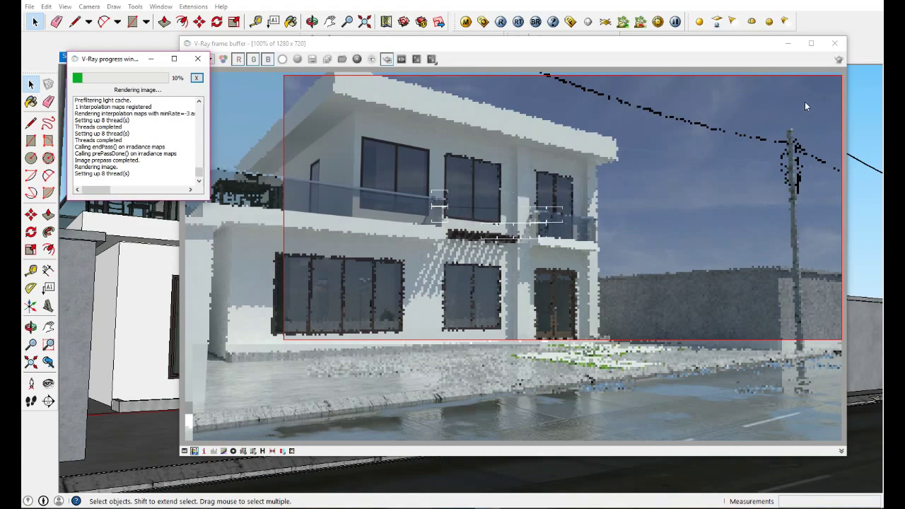
Review the street-view render stopped at about 15%, then bring back the V-Ray option editor
{"action": "left_click", "coordinate": [835, 45]}
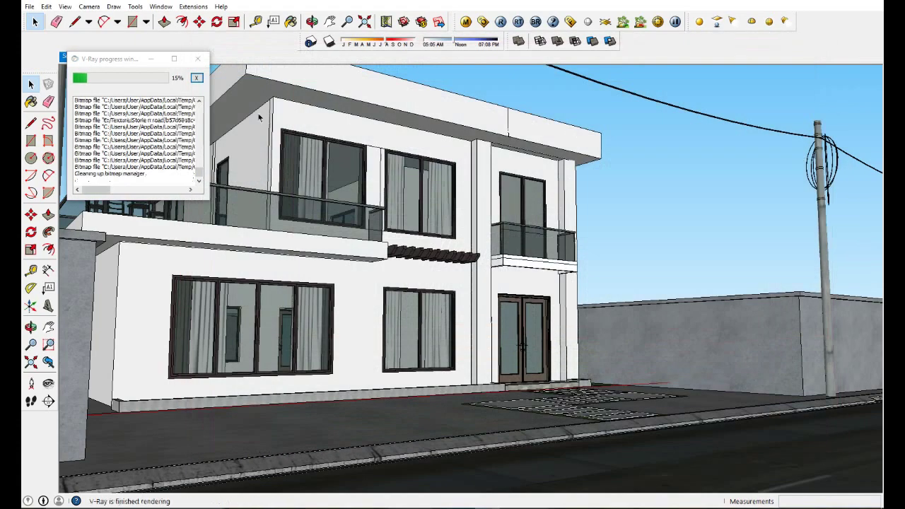
{"action": "left_click", "coordinate": [199, 60]}
{"action": "left_click", "coordinate": [573, 25]}
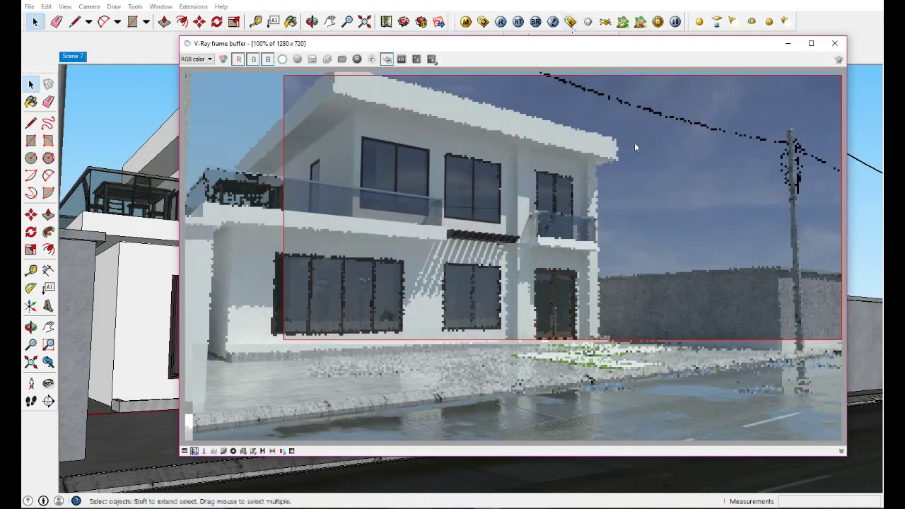
{"action": "left_click", "coordinate": [837, 43]}
{"action": "left_click", "coordinate": [483, 21]}
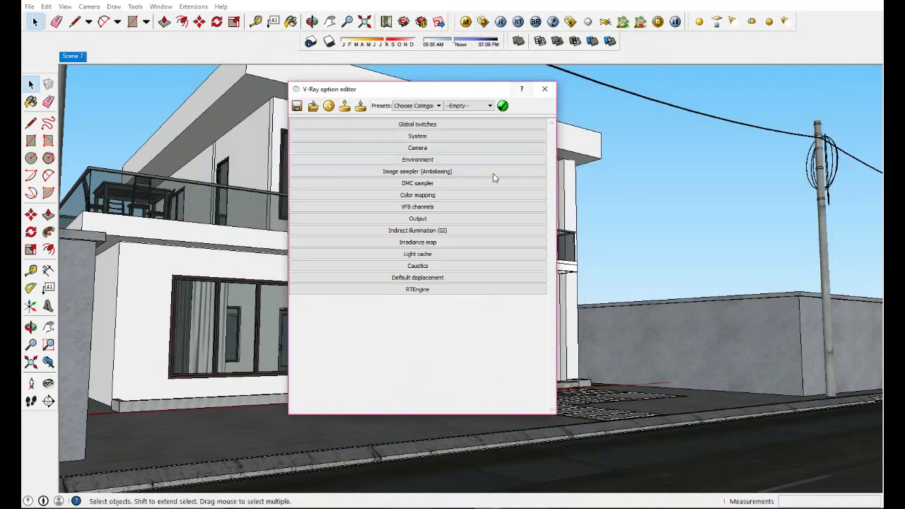
Check the environment settings, close the V-Ray option editor and look over the last render
{"action": "left_click", "coordinate": [425, 160]}
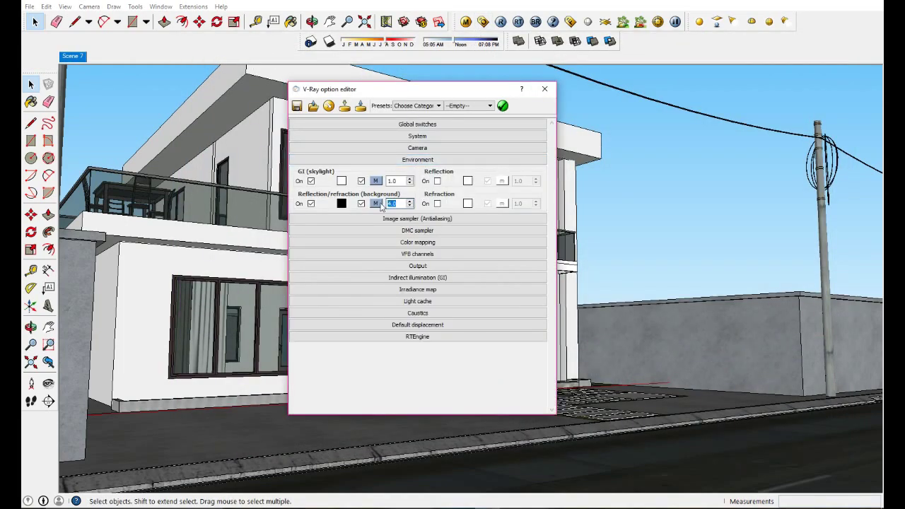
{"action": "left_click", "coordinate": [429, 160]}
{"action": "left_click", "coordinate": [545, 88]}
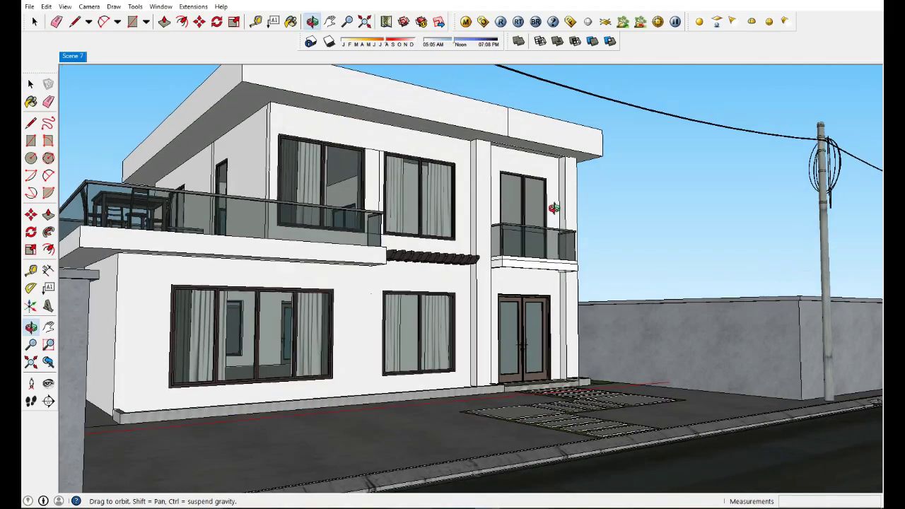
{"action": "scroll", "coordinate": [549, 206], "scroll_direction": "down", "scroll_amount": 3}
{"action": "scroll", "coordinate": [551, 202], "scroll_direction": "down", "scroll_amount": 3}
{"action": "left_click", "coordinate": [570, 21]}
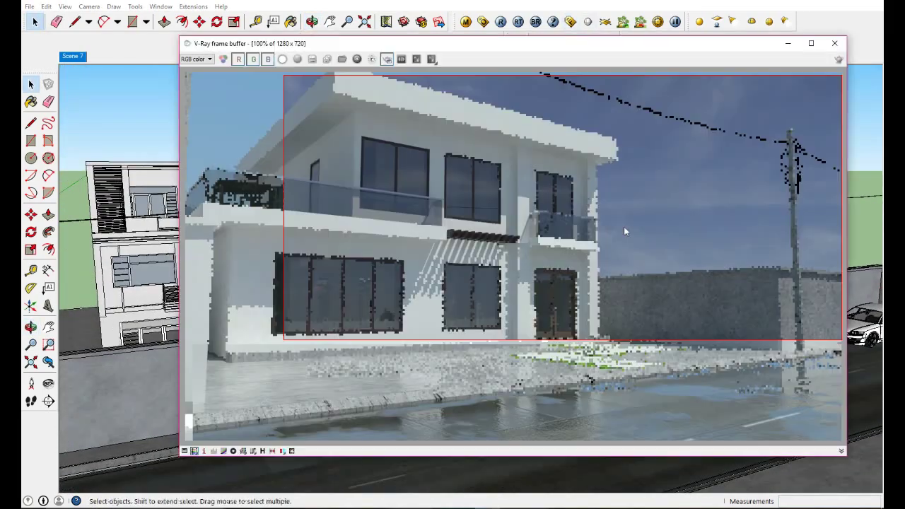
{"action": "left_click", "coordinate": [836, 44]}
Open the spare props group and select the white Mercedes inside it
{"action": "scroll", "coordinate": [495, 283], "scroll_direction": "down", "scroll_amount": 3}
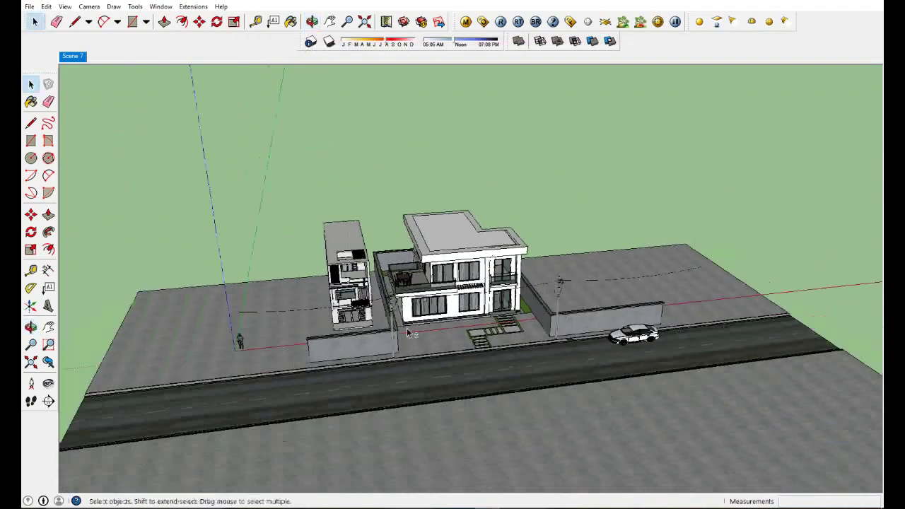
{"action": "middle_click_drag", "start_coordinate": [495, 283], "coordinate": [538, 297]}
{"action": "scroll", "coordinate": [647, 329], "scroll_direction": "up", "scroll_amount": 5}
{"action": "left_click", "coordinate": [648, 329]}
{"action": "double_click", "coordinate": [636, 329]}
{"action": "left_click", "coordinate": [632, 331]}
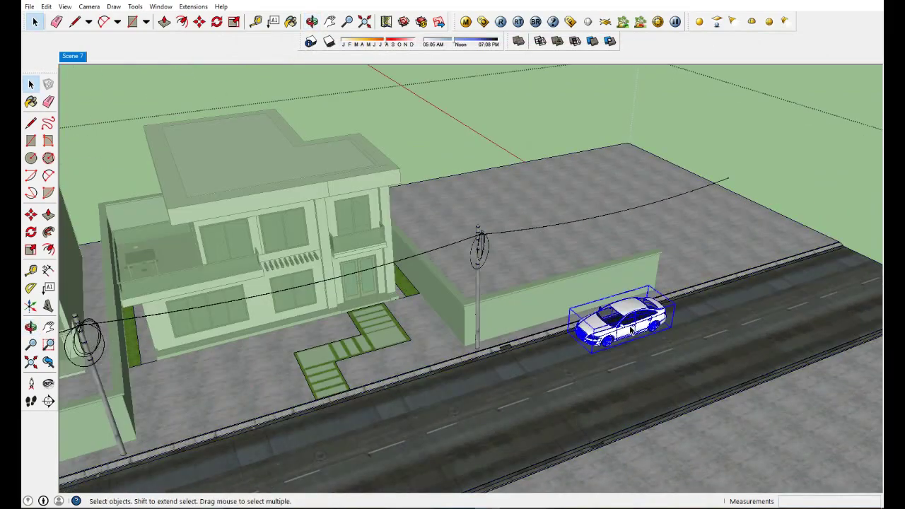
Move the white car out of the props area toward the site
{"action": "key", "text": "m"}
{"action": "left_click", "coordinate": [632, 331]}
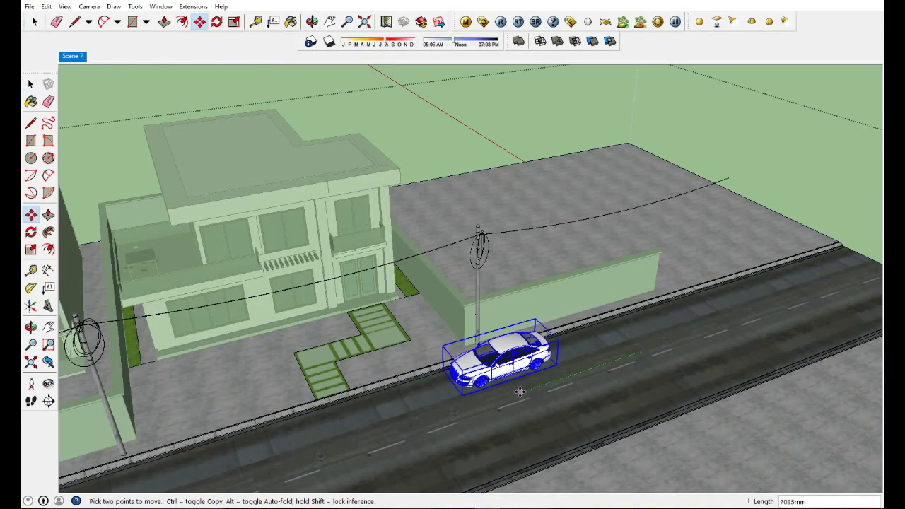
{"action": "scroll", "coordinate": [496, 404], "scroll_direction": "down", "scroll_amount": 3}
{"action": "key", "text": "space"}
{"action": "scroll", "coordinate": [696, 180], "scroll_direction": "down", "scroll_amount": 3}
{"action": "left_click", "coordinate": [697, 180]}
{"action": "middle_click_drag", "start_coordinate": [697, 180], "coordinate": [514, 341]}
{"action": "key", "text": "space"}
Move the white car from beside the tree into the driveway in front of the house
{"action": "scroll", "coordinate": [322, 353], "scroll_direction": "up", "scroll_amount": 2}
{"action": "left_click", "coordinate": [319, 368]}
{"action": "scroll", "coordinate": [311, 368], "scroll_direction": "up", "scroll_amount": 2}
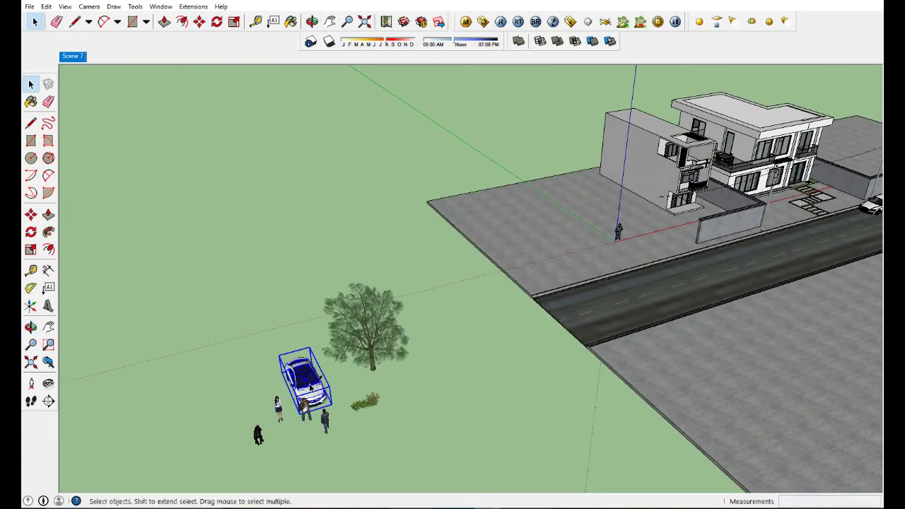
{"action": "scroll", "coordinate": [311, 368], "scroll_direction": "up", "scroll_amount": 2}
{"action": "key", "text": "space"}
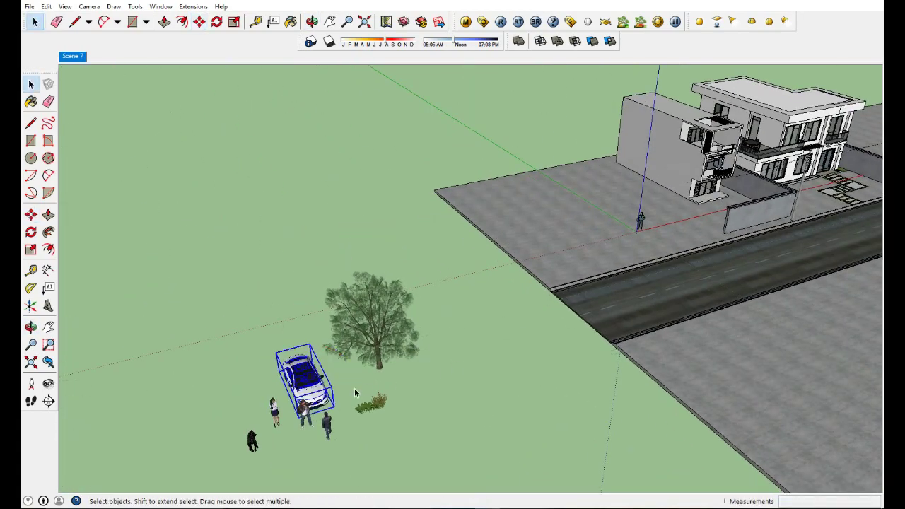
{"action": "scroll", "coordinate": [322, 375], "scroll_direction": "up", "scroll_amount": 2}
{"action": "key", "text": "m"}
{"action": "left_click", "coordinate": [412, 347]}
{"action": "middle_click_drag", "start_coordinate": [412, 347], "coordinate": [323, 361]}
{"action": "scroll", "coordinate": [546, 328], "scroll_direction": "up", "scroll_amount": 3}
{"action": "middle_click_drag", "start_coordinate": [545, 328], "coordinate": [445, 333]}
{"action": "scroll", "coordinate": [420, 364], "scroll_direction": "up", "scroll_amount": 3}
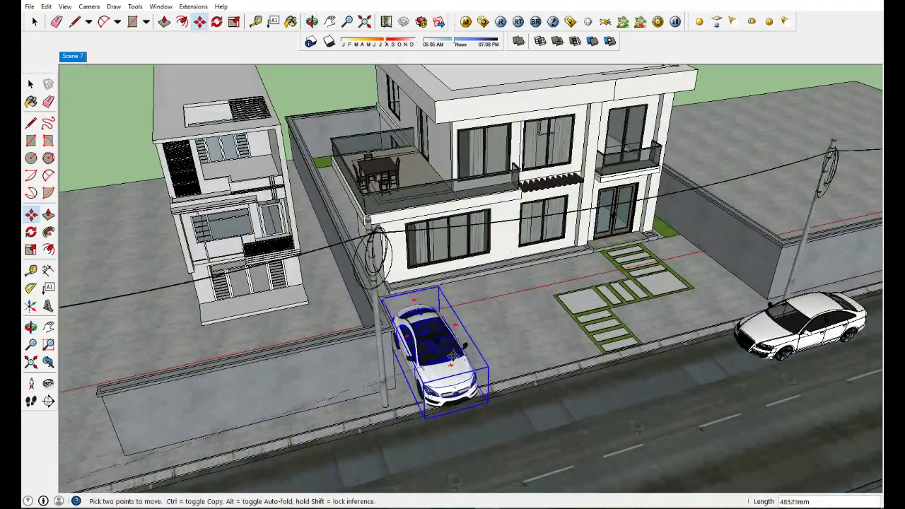
{"action": "left_click", "coordinate": [463, 338]}
Orbit around the parked car to check its front and wheels, then view the site from above
{"action": "scroll", "coordinate": [453, 333], "scroll_direction": "up", "scroll_amount": 3}
{"action": "middle_click_drag", "start_coordinate": [453, 332], "coordinate": [453, 283]}
{"action": "scroll", "coordinate": [453, 283], "scroll_direction": "up", "scroll_amount": 3}
{"action": "middle_click_drag", "start_coordinate": [457, 375], "coordinate": [457, 329]}
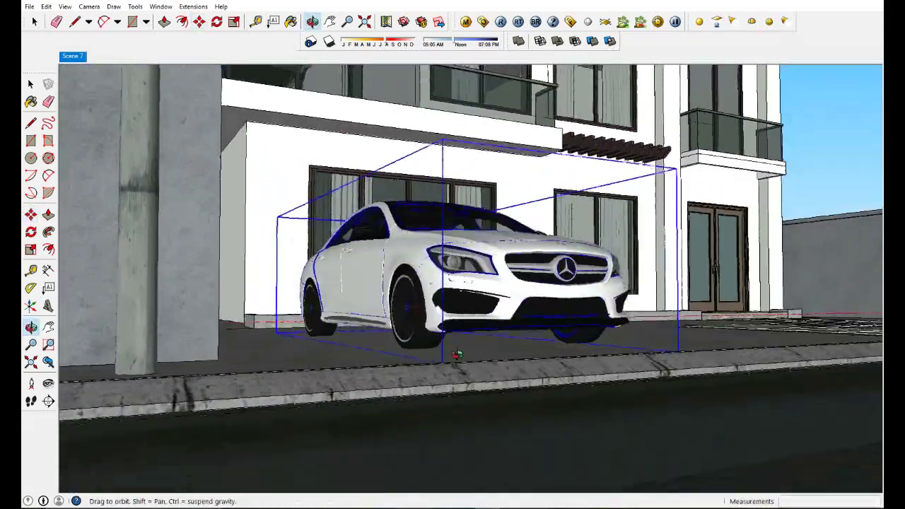
{"action": "scroll", "coordinate": [422, 344], "scroll_direction": "up", "scroll_amount": 5}
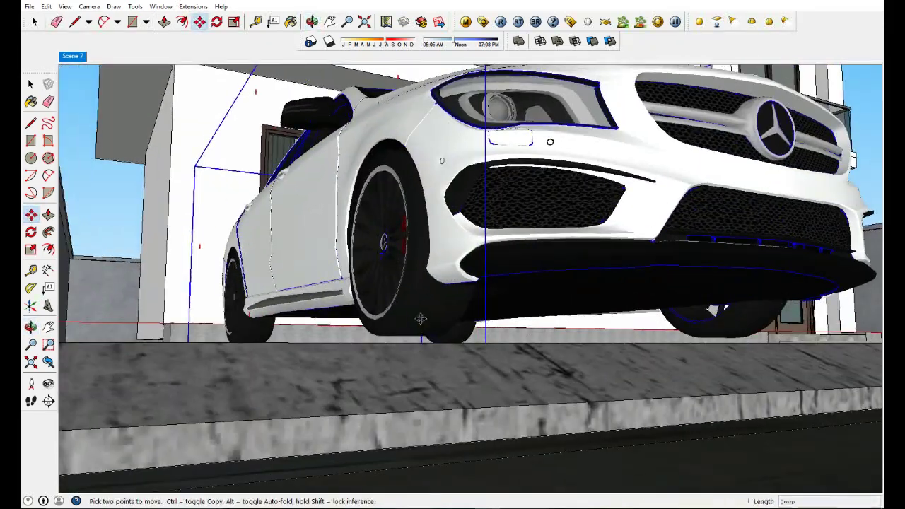
{"action": "middle_click_drag", "start_coordinate": [425, 333], "coordinate": [424, 345]}
{"action": "scroll", "coordinate": [425, 347], "scroll_direction": "down", "scroll_amount": 3}
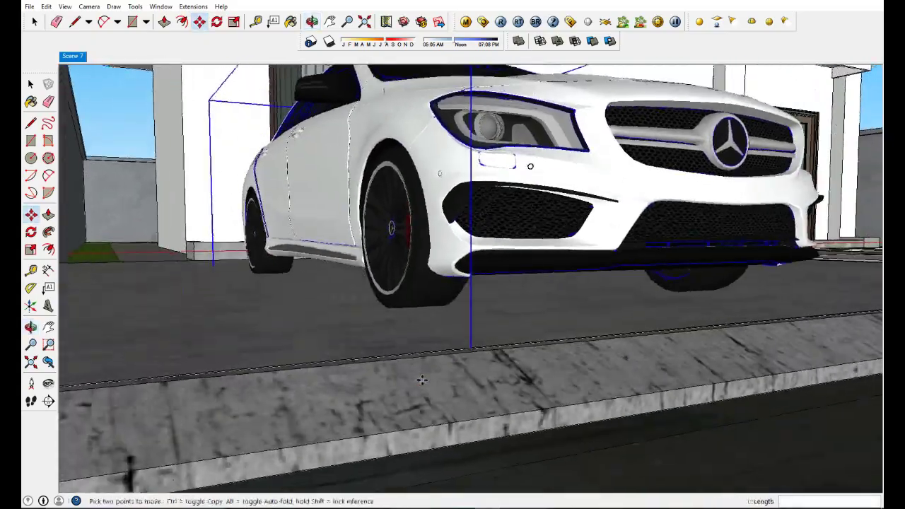
{"action": "scroll", "coordinate": [425, 368], "scroll_direction": "down", "scroll_amount": 4}
{"action": "scroll", "coordinate": [439, 382], "scroll_direction": "down", "scroll_amount": 3}
{"action": "mouse_move", "coordinate": [453, 382]}
{"action": "middle_mouse_down"}
{"action": "mouse_move", "coordinate": [496, 423]}
{"action": "mouse_move", "coordinate": [453, 340]}
{"action": "mouse_move", "coordinate": [532, 325]}
{"action": "middle_mouse_up"}
{"action": "key", "text": "space"}
{"action": "scroll", "coordinate": [453, 333], "scroll_direction": "down", "scroll_amount": 5}
{"action": "scroll", "coordinate": [496, 323], "scroll_direction": "down", "scroll_amount": 5}
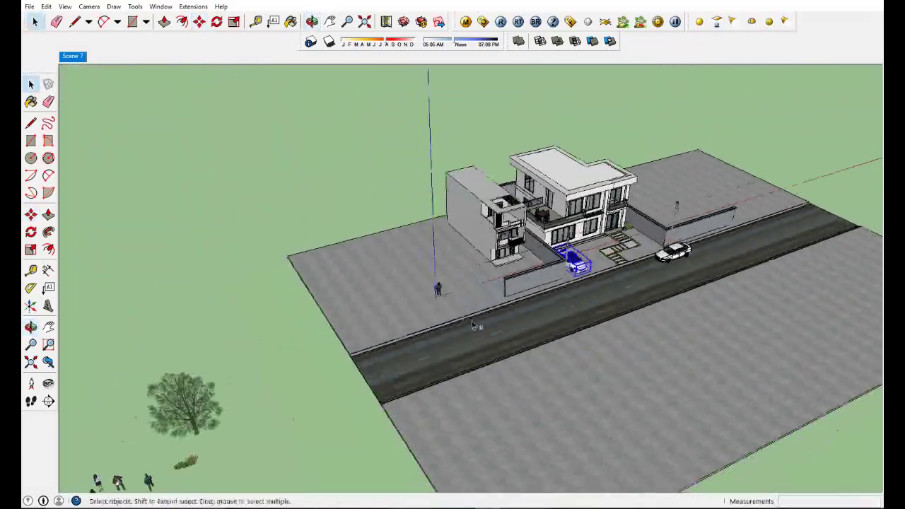
Place a copy of the tree in the side yard behind the right boundary wall
{"action": "scroll", "coordinate": [357, 337], "scroll_direction": "up", "scroll_amount": 3}
{"action": "scroll", "coordinate": [260, 375], "scroll_direction": "up", "scroll_amount": 2}
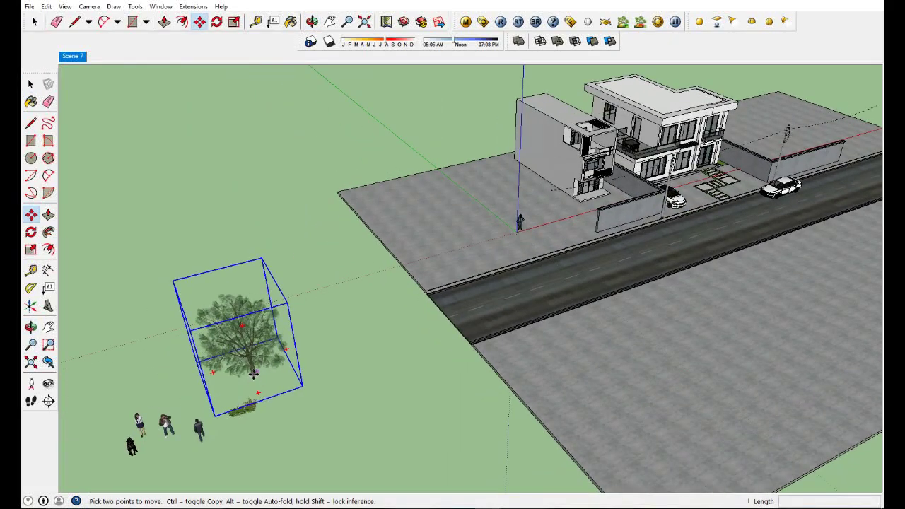
{"action": "left_click", "coordinate": [254, 374]}
{"action": "scroll", "coordinate": [552, 283], "scroll_direction": "up", "scroll_amount": 2}
{"action": "scroll", "coordinate": [595, 254], "scroll_direction": "up", "scroll_amount": 2}
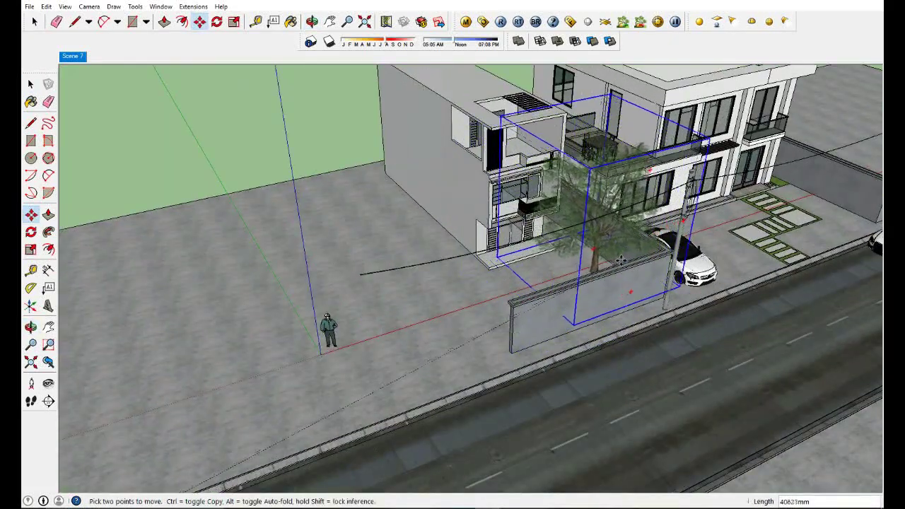
{"action": "mouse_move", "coordinate": [622, 262]}
{"action": "middle_mouse_down"}
{"action": "mouse_move", "coordinate": [358, 309]}
{"action": "mouse_move", "coordinate": [340, 297]}
{"action": "middle_mouse_up"}
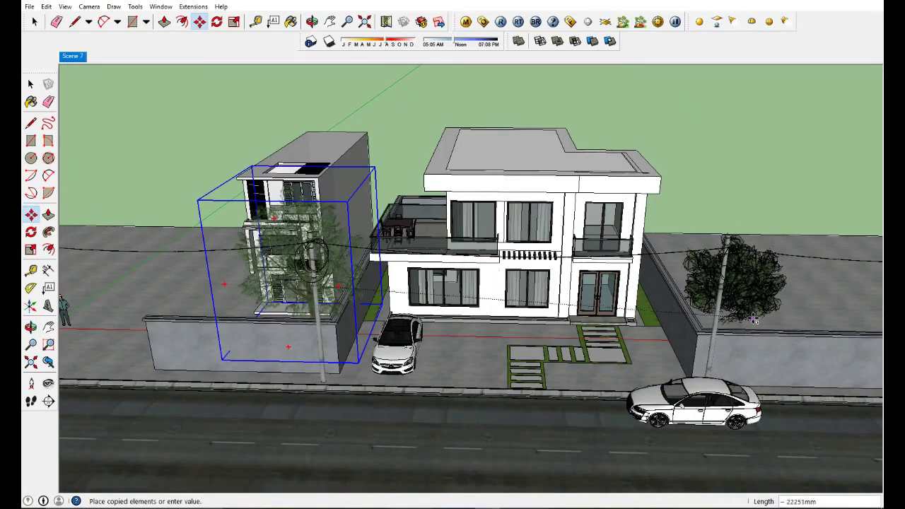
{"action": "middle_click_drag", "start_coordinate": [761, 309], "coordinate": [660, 322]}
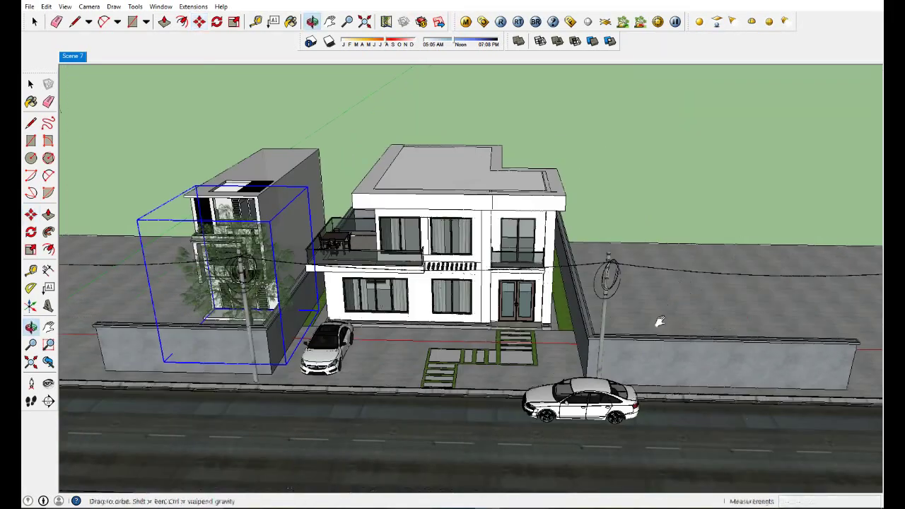
{"action": "left_click", "coordinate": [672, 309]}
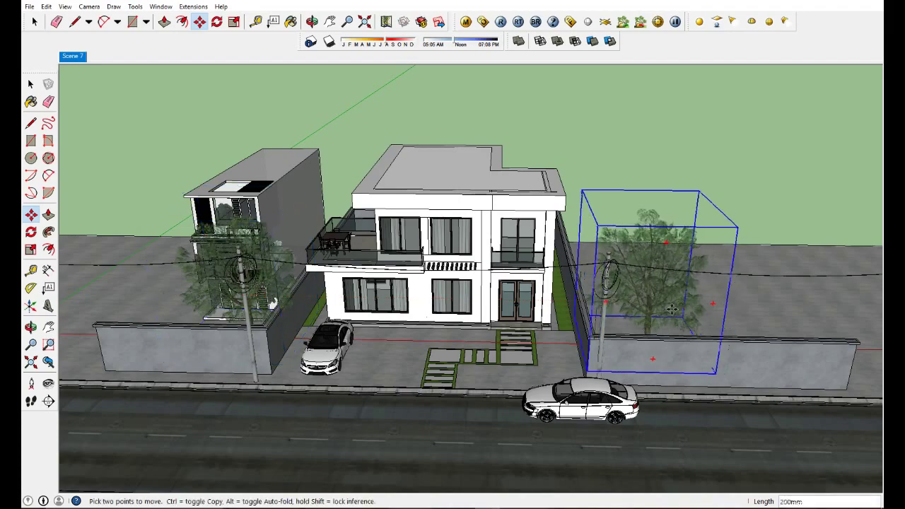
{"action": "mouse_move", "coordinate": [672, 309]}
{"action": "middle_mouse_down"}
{"action": "mouse_move", "coordinate": [682, 348]}
{"action": "mouse_move", "coordinate": [601, 298]}
{"action": "middle_mouse_up"}
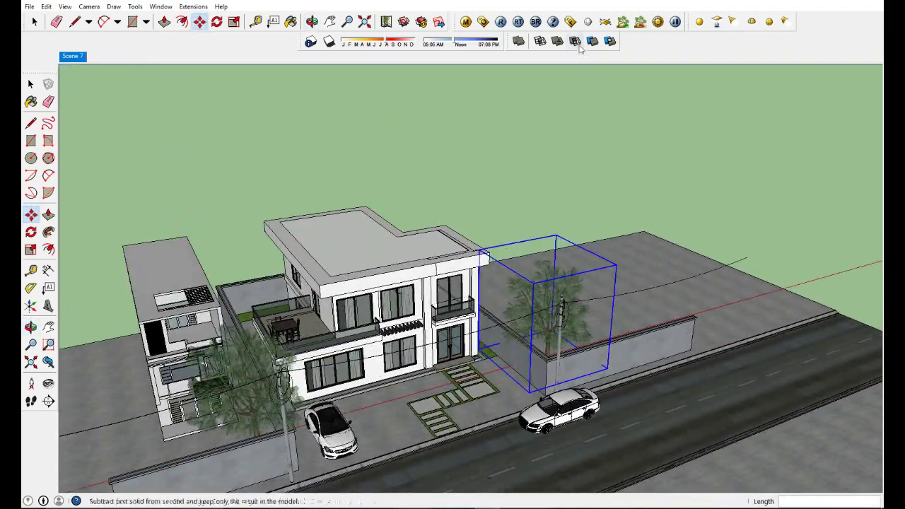
Compare with the last render, then copy the tree again beside the original by the wall
{"action": "left_click", "coordinate": [571, 21]}
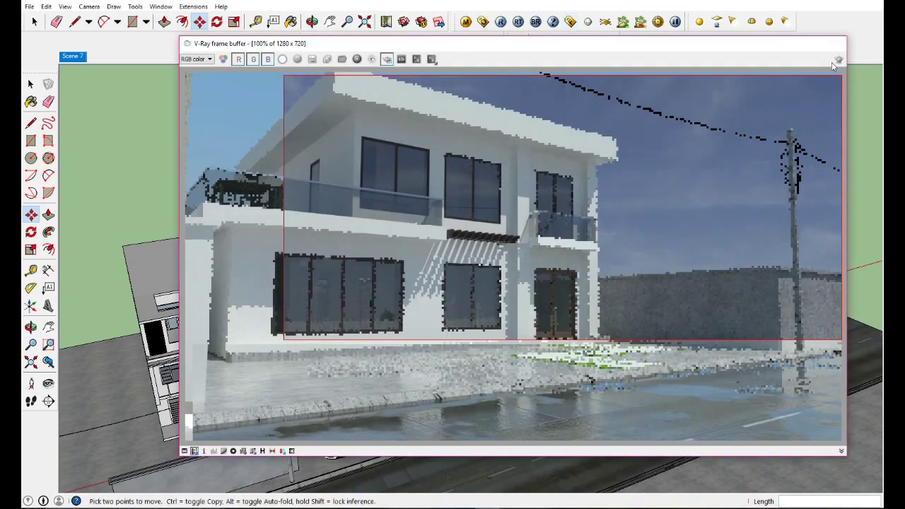
{"action": "left_click", "coordinate": [834, 45]}
{"action": "left_click", "coordinate": [567, 359], "text": "ctrl"}
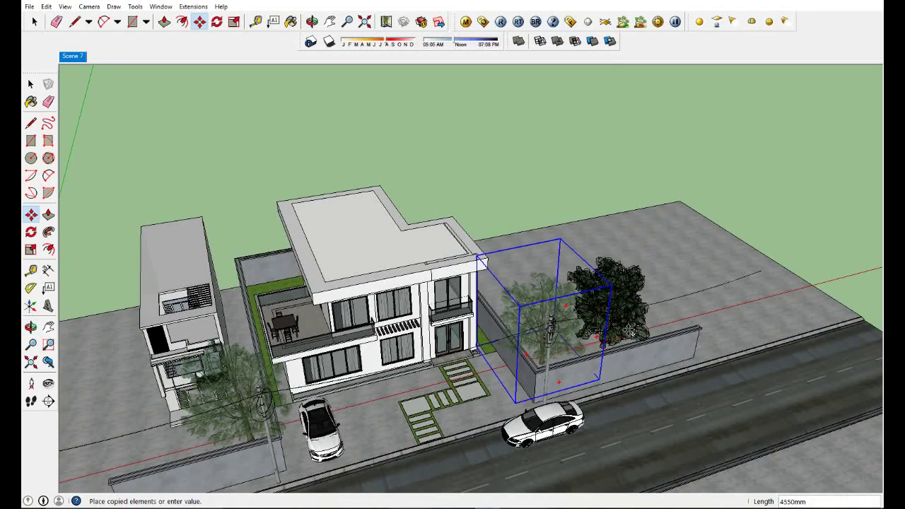
{"action": "left_click", "coordinate": [632, 335]}
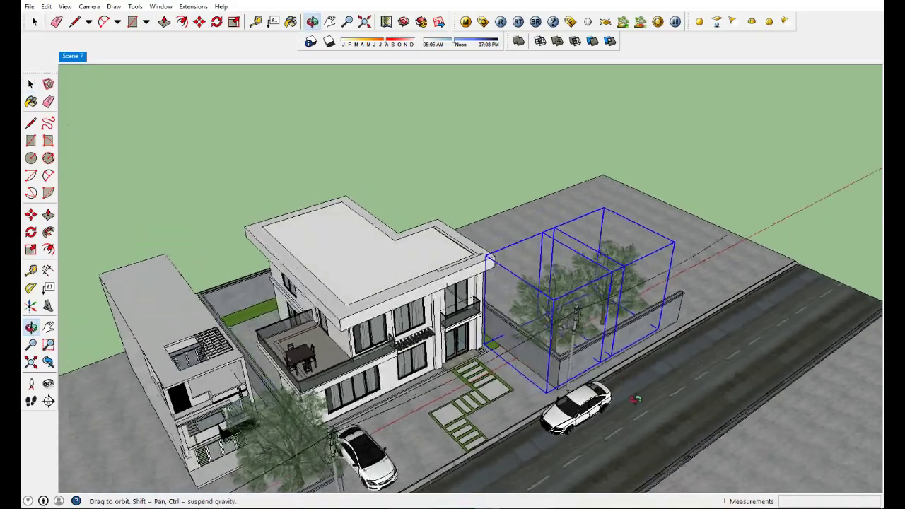
{"action": "scroll", "coordinate": [477, 357], "scroll_direction": "up", "scroll_amount": 5}
Select one of the person figures lying off the site
{"action": "mouse_move", "coordinate": [461, 378]}
{"action": "middle_mouse_down"}
{"action": "mouse_move", "coordinate": [509, 306]}
{"action": "mouse_move", "coordinate": [469, 366]}
{"action": "mouse_move", "coordinate": [322, 404]}
{"action": "middle_mouse_up"}
{"action": "scroll", "coordinate": [509, 306], "scroll_direction": "down", "scroll_amount": 5}
{"action": "scroll", "coordinate": [469, 366], "scroll_direction": "down", "scroll_amount": 3}
{"action": "scroll", "coordinate": [321, 404], "scroll_direction": "up", "scroll_amount": 2}
{"action": "scroll", "coordinate": [283, 382], "scroll_direction": "up", "scroll_amount": 2}
{"action": "left_click", "coordinate": [263, 382]}
{"action": "mouse_move", "coordinate": [262, 382]}
{"action": "middle_mouse_down"}
{"action": "mouse_move", "coordinate": [297, 368]}
{"action": "mouse_move", "coordinate": [297, 382]}
{"action": "middle_mouse_up"}
Move the walking man figure onto the front walkway near the entrance doors
{"action": "key", "text": "m"}
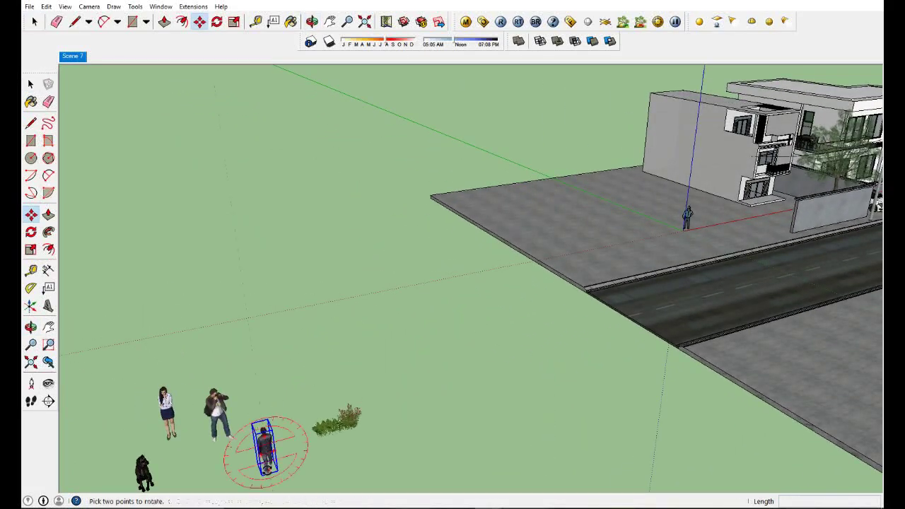
{"action": "left_click", "coordinate": [265, 453]}
{"action": "scroll", "coordinate": [339, 424], "scroll_direction": "up", "scroll_amount": 3}
{"action": "scroll", "coordinate": [380, 406], "scroll_direction": "up", "scroll_amount": 3}
{"action": "scroll", "coordinate": [492, 343], "scroll_direction": "up", "scroll_amount": 2}
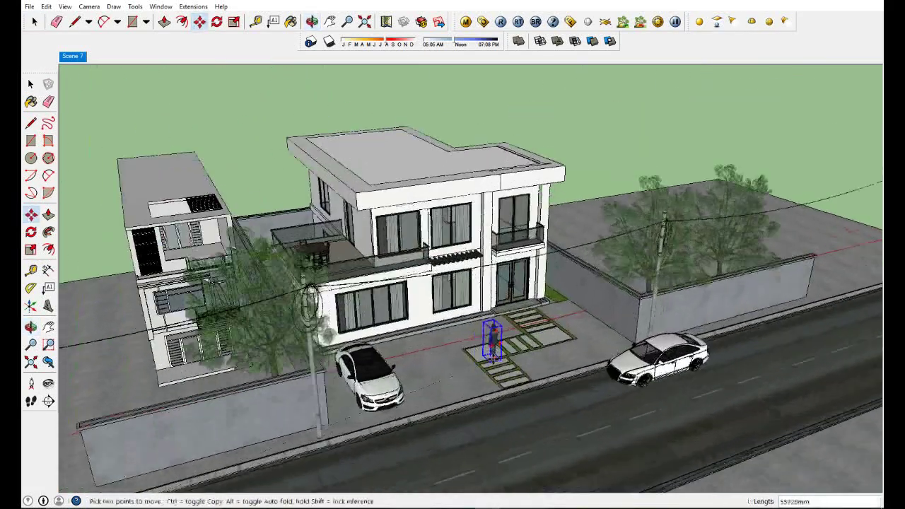
{"action": "scroll", "coordinate": [492, 343], "scroll_direction": "up", "scroll_amount": 2}
{"action": "scroll", "coordinate": [485, 333], "scroll_direction": "up", "scroll_amount": 2}
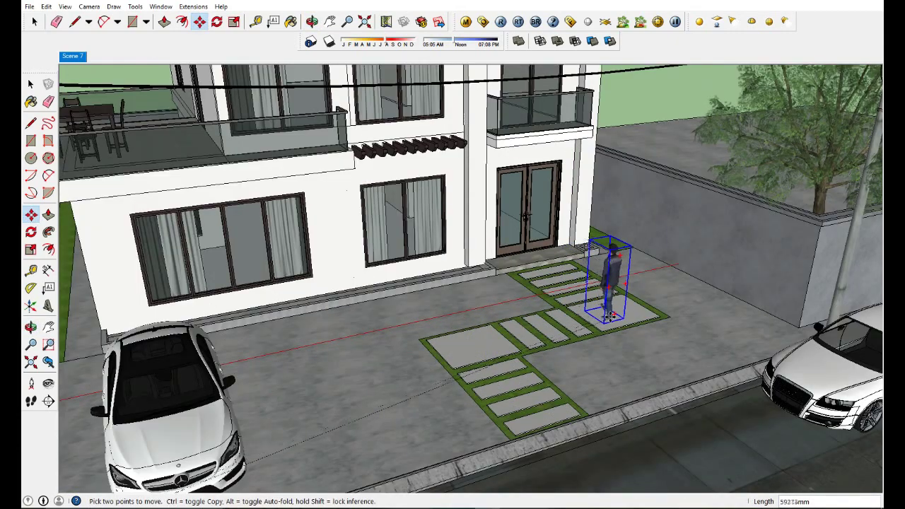
{"action": "left_click", "coordinate": [612, 316]}
{"action": "scroll", "coordinate": [613, 316], "scroll_direction": "up", "scroll_amount": 2}
{"action": "scroll", "coordinate": [616, 318], "scroll_direction": "up", "scroll_amount": 2}
{"action": "key", "text": "space"}
Rotate the figure about its feet so it faces the viewer
{"action": "scroll", "coordinate": [636, 326], "scroll_direction": "up", "scroll_amount": 1}
{"action": "key", "text": "q"}
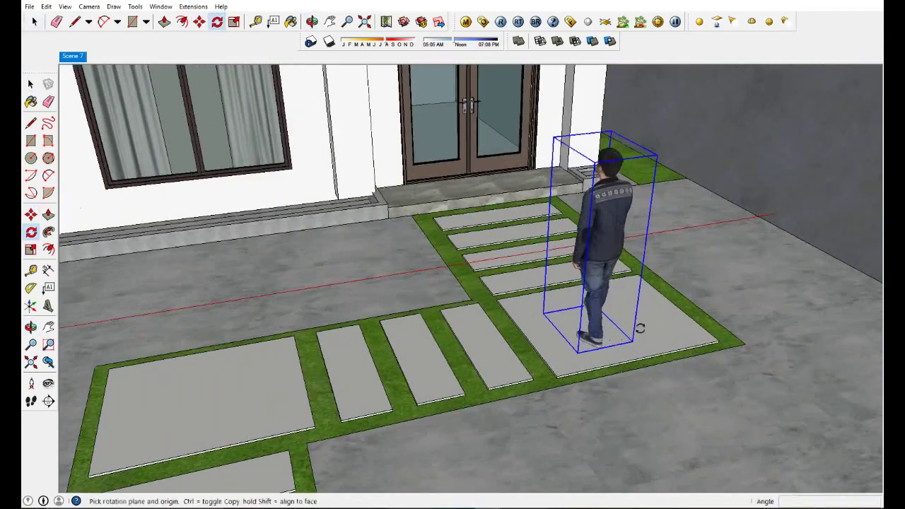
{"action": "left_click", "coordinate": [658, 325]}
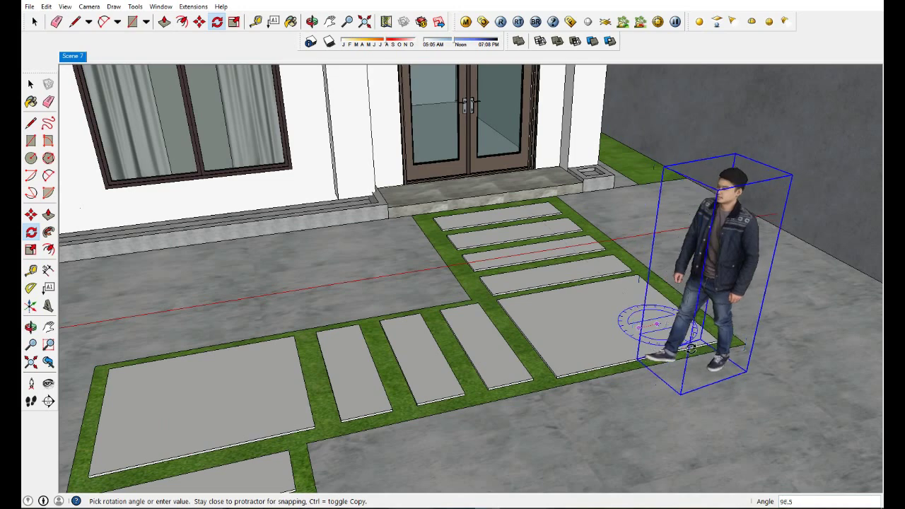
{"action": "left_click", "coordinate": [731, 380]}
{"action": "key", "text": "space"}
Shift the figure further left on the pavers and view the walkway and house front
{"action": "key", "text": "m"}
{"action": "left_click", "coordinate": [723, 368]}
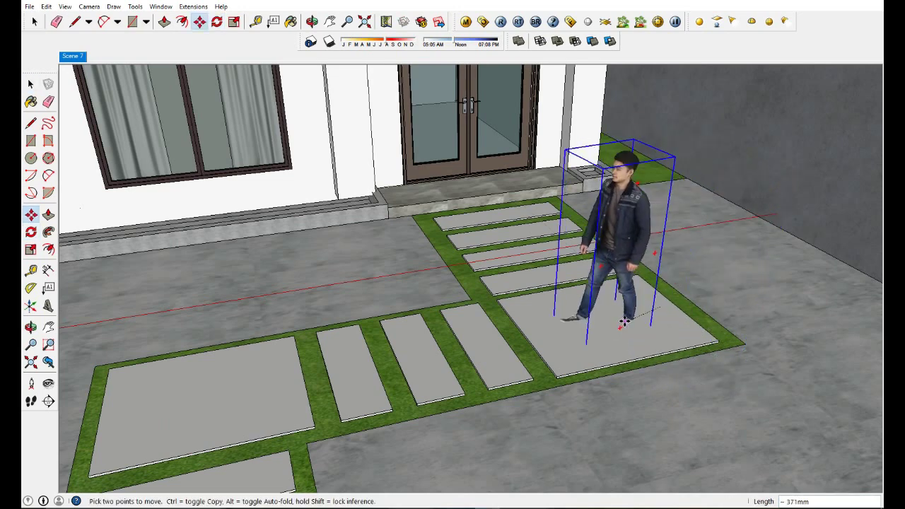
{"action": "left_click", "coordinate": [619, 318]}
{"action": "key", "text": "space"}
{"action": "scroll", "coordinate": [549, 353], "scroll_direction": "down", "scroll_amount": 3}
{"action": "mouse_move", "coordinate": [546, 354]}
{"action": "middle_mouse_down"}
{"action": "mouse_move", "coordinate": [415, 370]}
{"action": "mouse_move", "coordinate": [440, 388]}
{"action": "middle_mouse_up"}
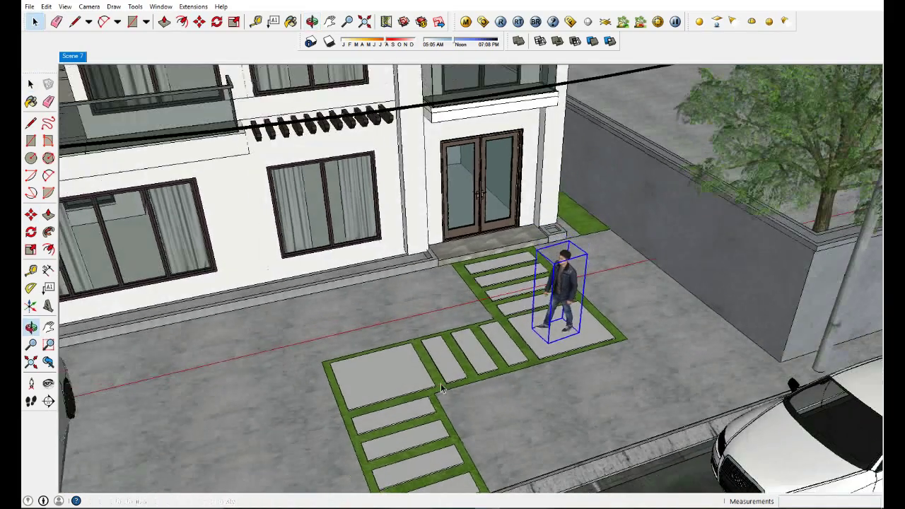
Sample the ground's grey concrete, Material12, as the current paint in the Materials panel
{"action": "key", "text": "b"}
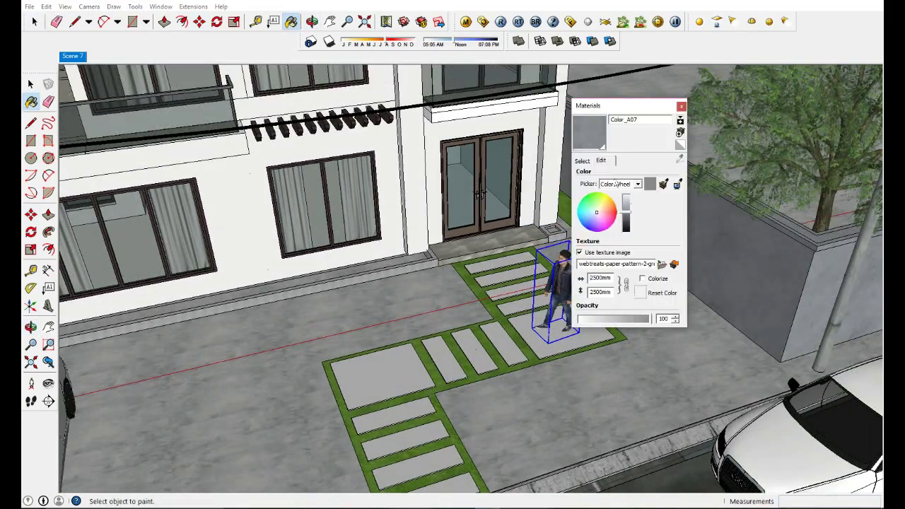
{"action": "left_click", "coordinate": [581, 162]}
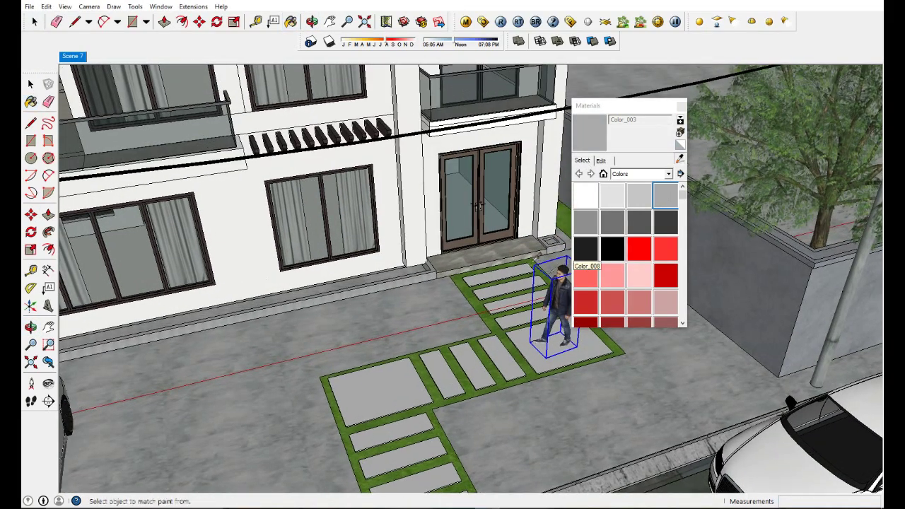
{"action": "middle_click_drag", "start_coordinate": [681, 161], "coordinate": [586, 262]}
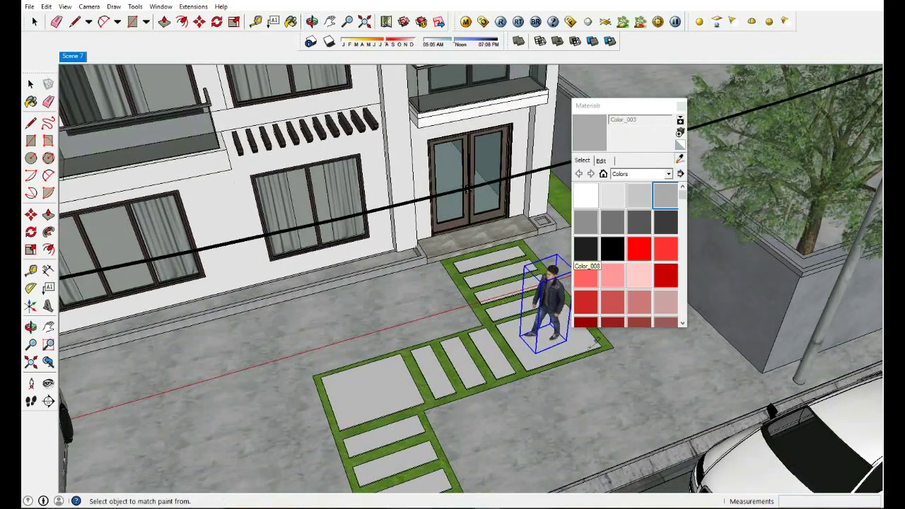
{"action": "left_click", "coordinate": [593, 384]}
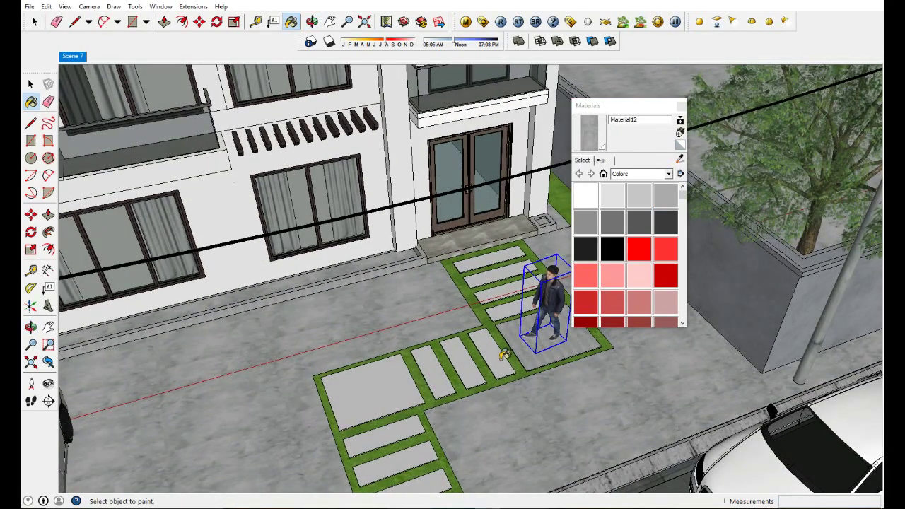
Paint the walkway paver slabs with Material12, opening the paver group to reach them
{"action": "left_click", "coordinate": [387, 382]}
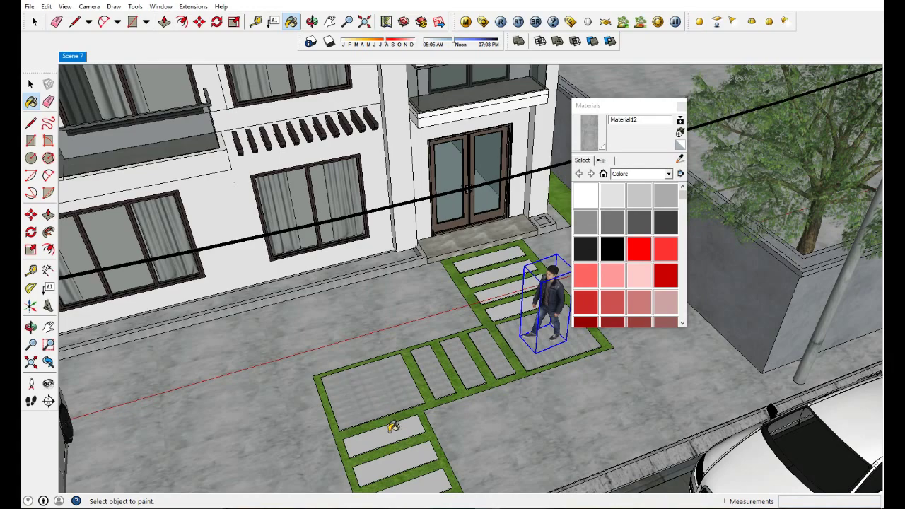
{"action": "left_click", "coordinate": [390, 421]}
{"action": "middle_click_drag", "start_coordinate": [390, 420], "coordinate": [404, 374]}
{"action": "key", "text": "space"}
{"action": "double_click", "coordinate": [407, 377]}
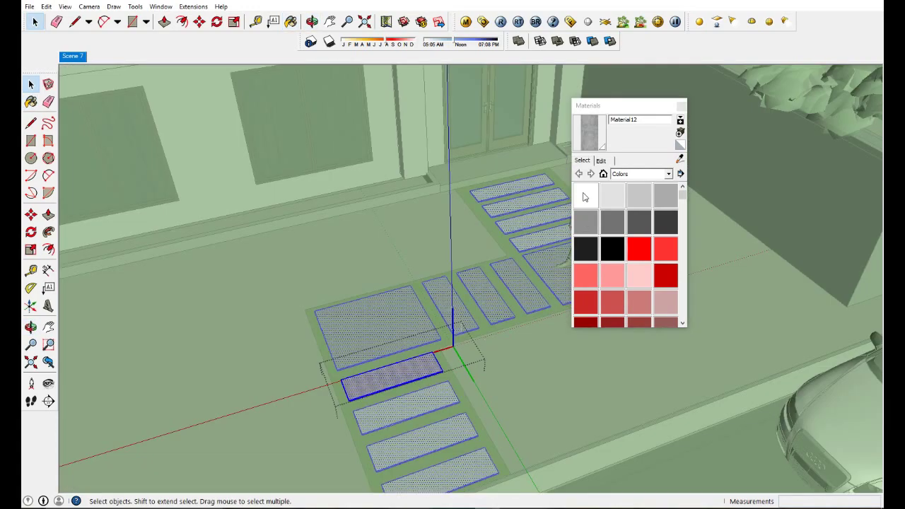
{"action": "key", "text": "b"}
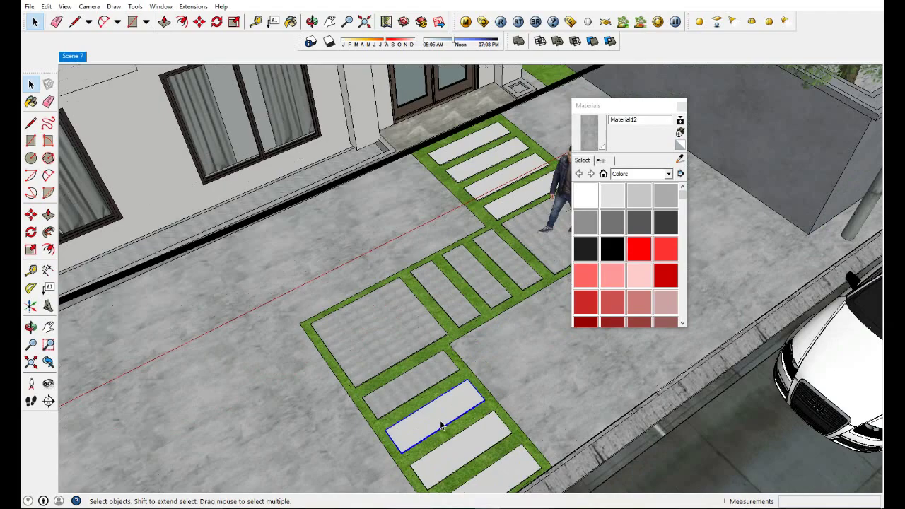
{"action": "double_click", "coordinate": [441, 425]}
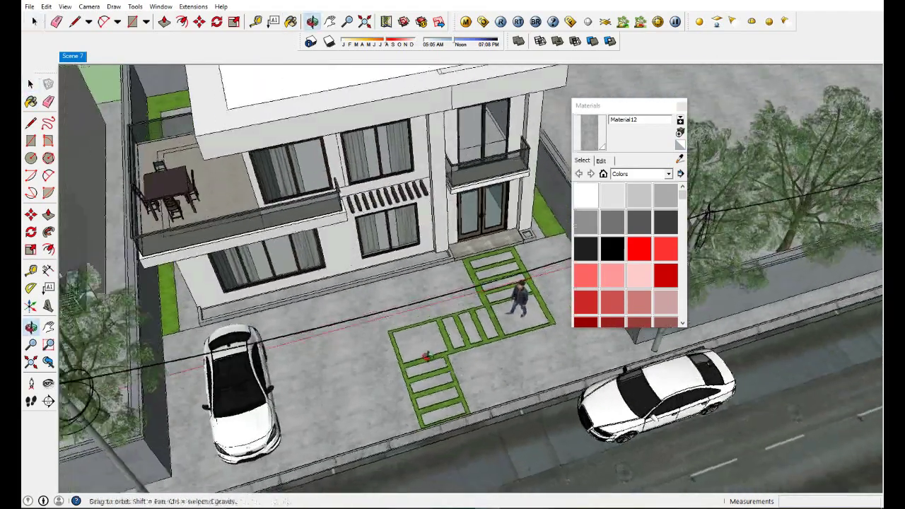
{"action": "middle_click_drag", "start_coordinate": [453, 297], "coordinate": [481, 338]}
Move the shrub planter from off the site to the front wall under the window
{"action": "scroll", "coordinate": [482, 338], "scroll_direction": "down", "scroll_amount": 5}
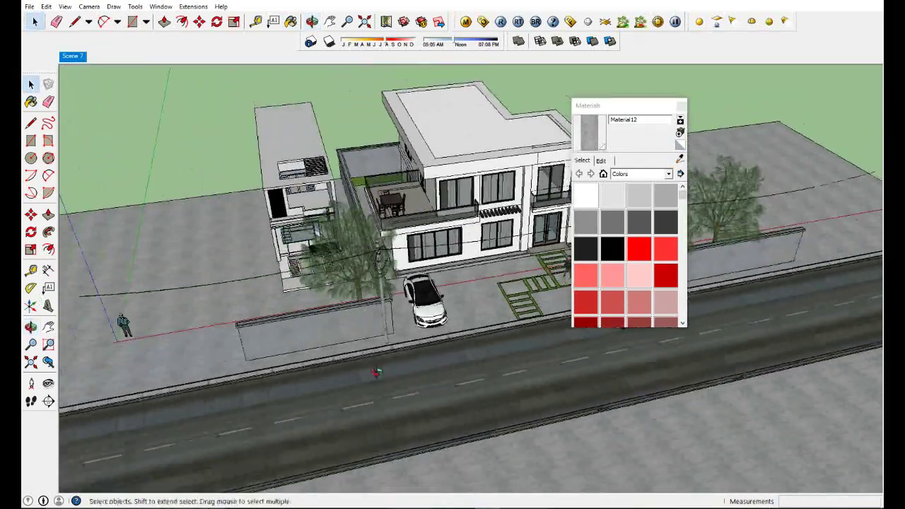
{"action": "scroll", "coordinate": [482, 338], "scroll_direction": "down", "scroll_amount": 3}
{"action": "scroll", "coordinate": [303, 406], "scroll_direction": "down", "scroll_amount": 2}
{"action": "scroll", "coordinate": [319, 377], "scroll_direction": "up", "scroll_amount": 3}
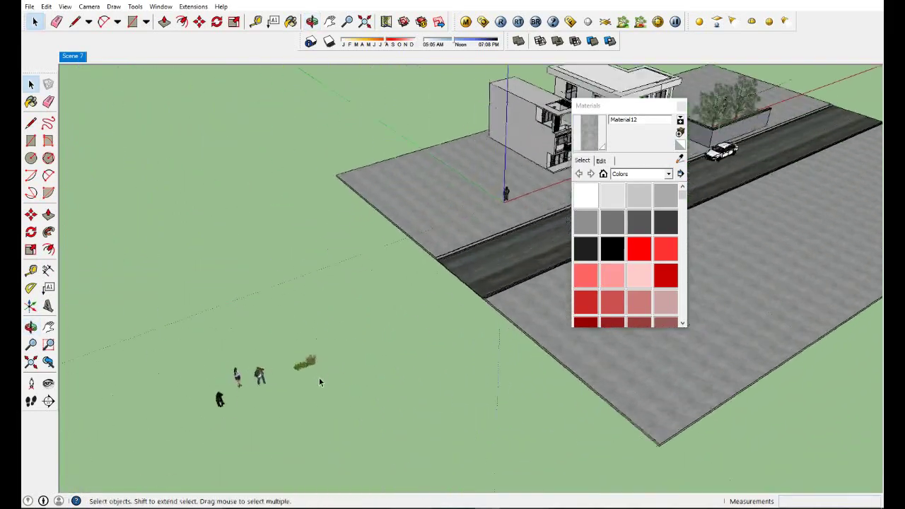
{"action": "scroll", "coordinate": [318, 365], "scroll_direction": "up", "scroll_amount": 3}
{"action": "scroll", "coordinate": [264, 339], "scroll_direction": "up", "scroll_amount": 2}
{"action": "scroll", "coordinate": [286, 368], "scroll_direction": "up", "scroll_amount": 2}
{"action": "left_click", "coordinate": [290, 382]}
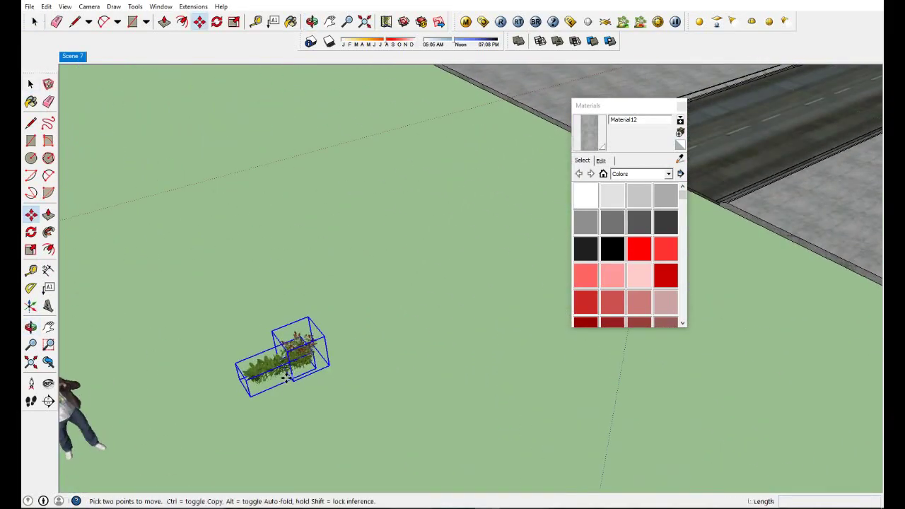
{"action": "left_click", "coordinate": [286, 379]}
{"action": "scroll", "coordinate": [298, 386], "scroll_direction": "down", "scroll_amount": 3}
{"action": "scroll", "coordinate": [269, 392], "scroll_direction": "down", "scroll_amount": 3}
{"action": "scroll", "coordinate": [212, 399], "scroll_direction": "down", "scroll_amount": 2}
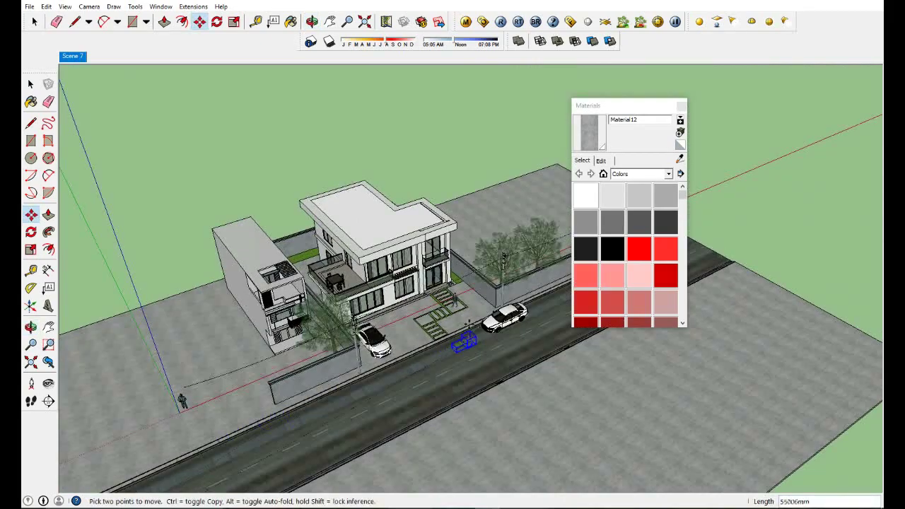
{"action": "scroll", "coordinate": [460, 339], "scroll_direction": "up", "scroll_amount": 3}
{"action": "scroll", "coordinate": [456, 311], "scroll_direction": "up", "scroll_amount": 2}
{"action": "scroll", "coordinate": [467, 353], "scroll_direction": "up", "scroll_amount": 2}
{"action": "scroll", "coordinate": [342, 308], "scroll_direction": "up", "scroll_amount": 2}
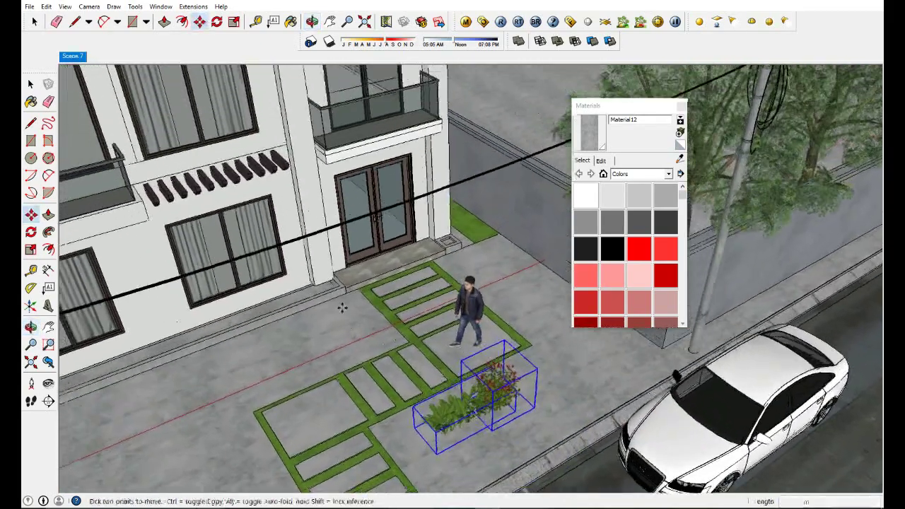
{"action": "scroll", "coordinate": [342, 308], "scroll_direction": "up", "scroll_amount": 3}
{"action": "scroll", "coordinate": [326, 332], "scroll_direction": "up", "scroll_amount": 2}
{"action": "scroll", "coordinate": [311, 354], "scroll_direction": "up", "scroll_amount": 2}
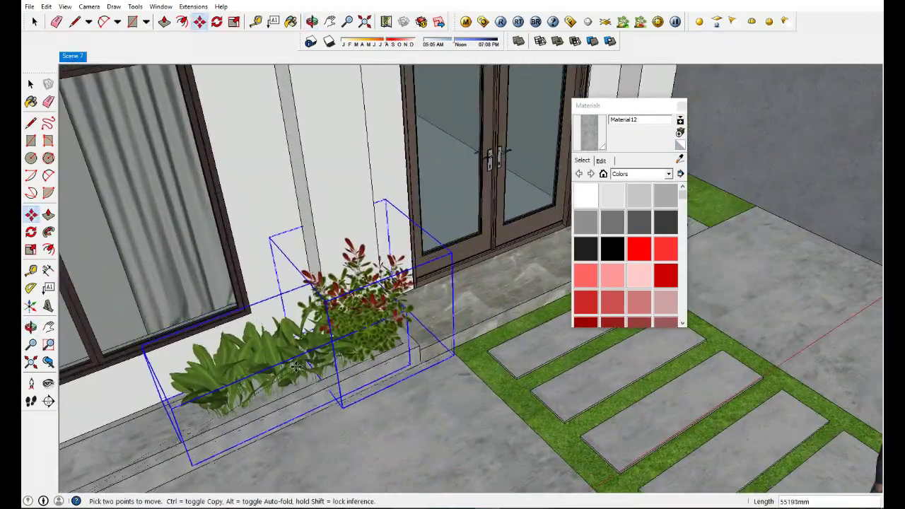
{"action": "middle_click_drag", "start_coordinate": [340, 361], "coordinate": [362, 318]}
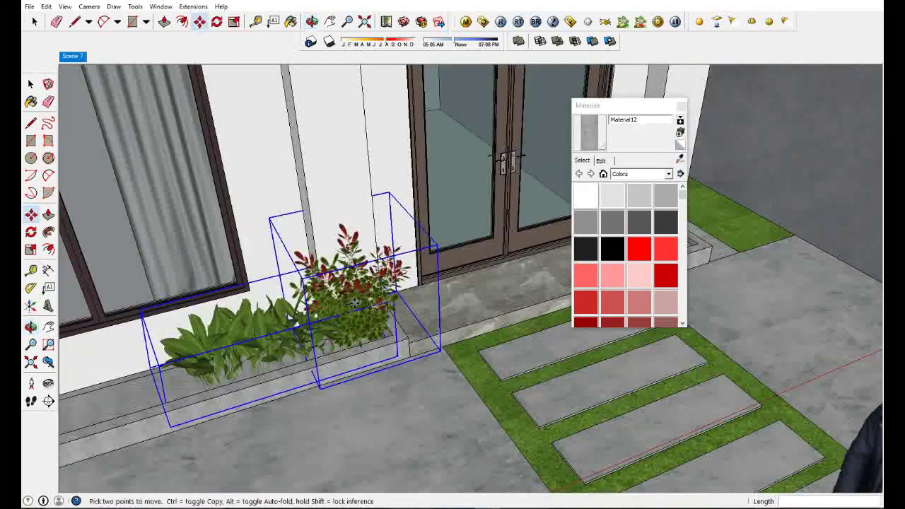
{"action": "key", "text": "space"}
Copy the red-leaved plant to the other side of the front doors, beside the entrance step
{"action": "key", "text": "m"}
{"action": "left_click", "coordinate": [363, 318]}
{"action": "key", "text": "ctrl"}
{"action": "middle_click_drag", "start_coordinate": [363, 318], "coordinate": [456, 325]}
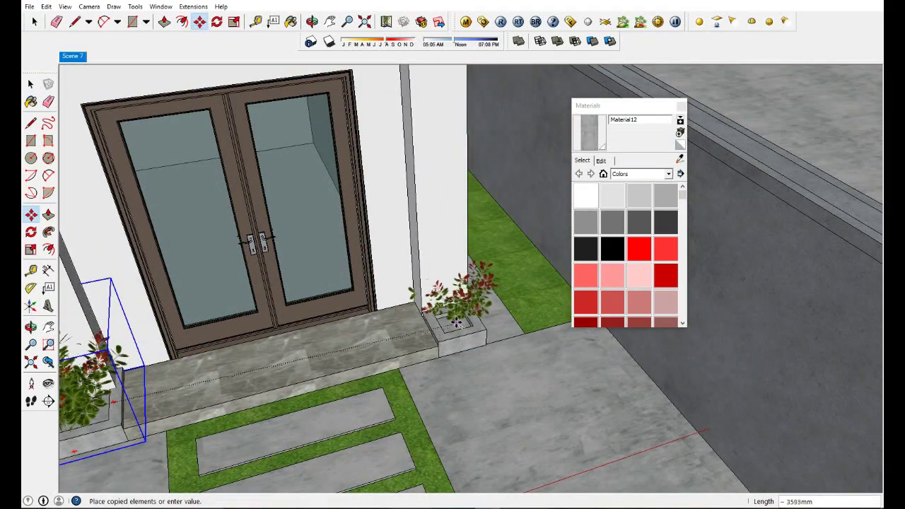
{"action": "left_click", "coordinate": [456, 325]}
{"action": "middle_click_drag", "start_coordinate": [457, 326], "coordinate": [587, 311]}
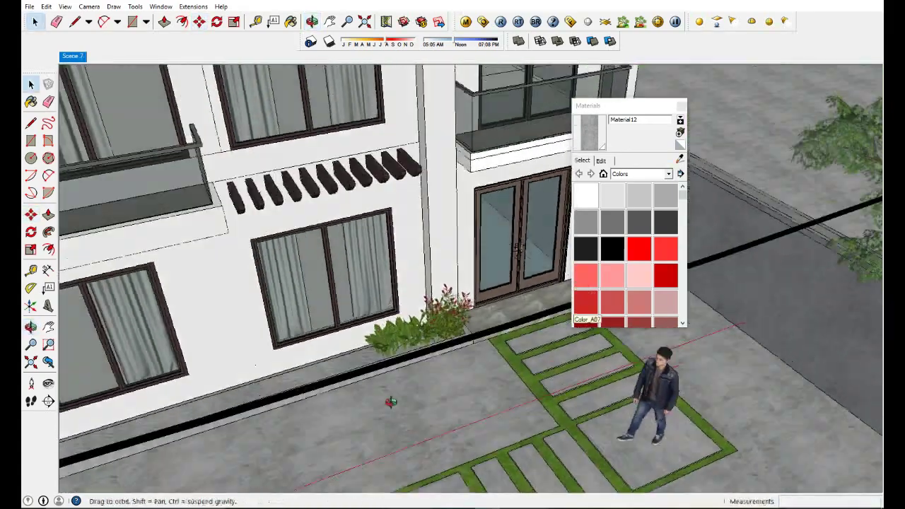
Select the leafy planter under the window and start sliding it left
{"action": "middle_click_drag", "start_coordinate": [390, 398], "coordinate": [405, 384]}
{"action": "key", "text": "space"}
{"action": "left_click", "coordinate": [405, 385]}
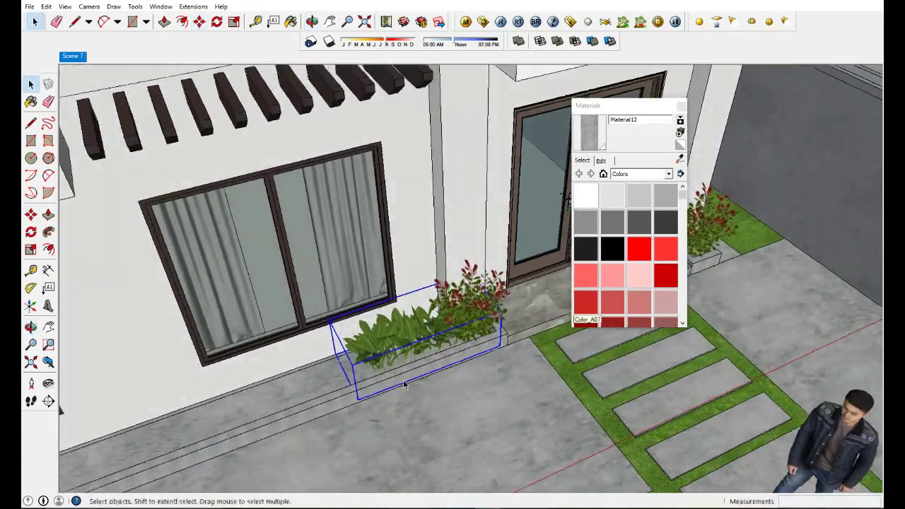
{"action": "left_click", "coordinate": [433, 397]}
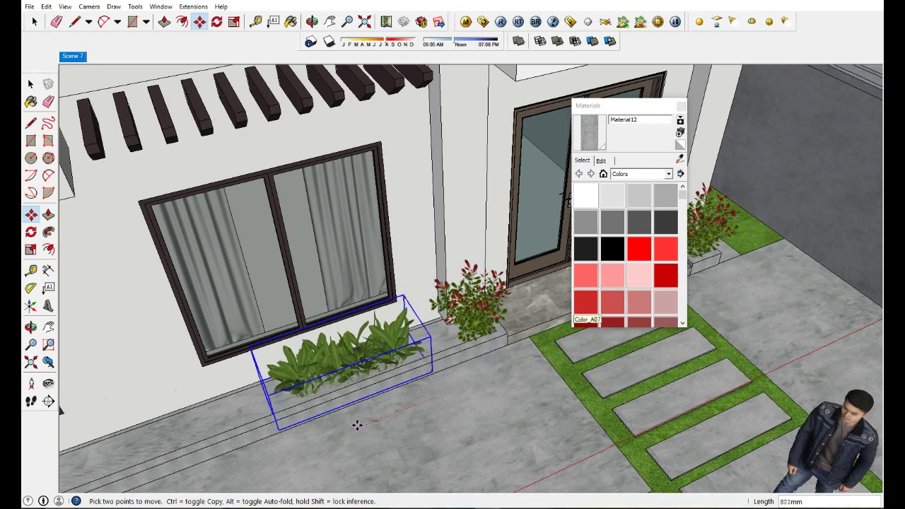
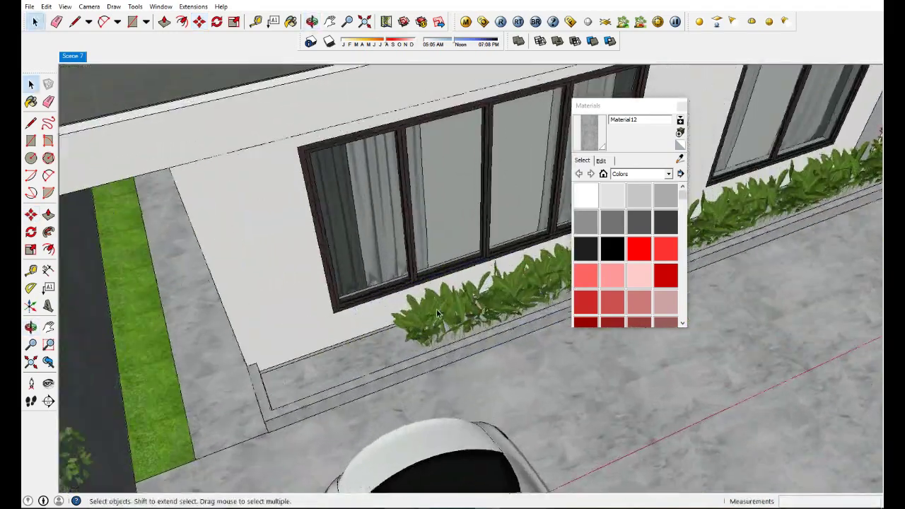
Move the leafy planter box down-left along the facade, then briefly check the V-Ray Frame Buffer
{"action": "left_click", "coordinate": [437, 313]}
{"action": "middle_click_drag", "start_coordinate": [437, 314], "coordinate": [464, 371]}
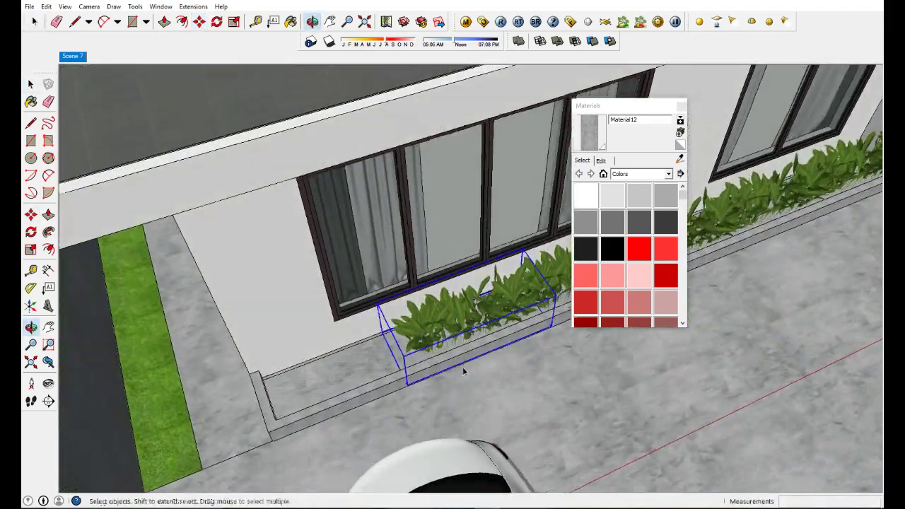
{"action": "key", "text": "m"}
{"action": "left_click", "coordinate": [535, 359]}
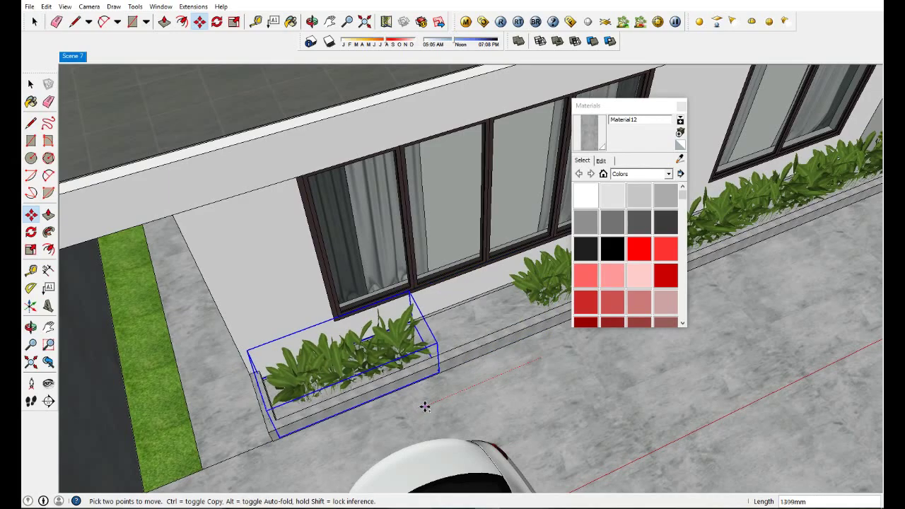
{"action": "middle_click_drag", "start_coordinate": [425, 404], "coordinate": [424, 370]}
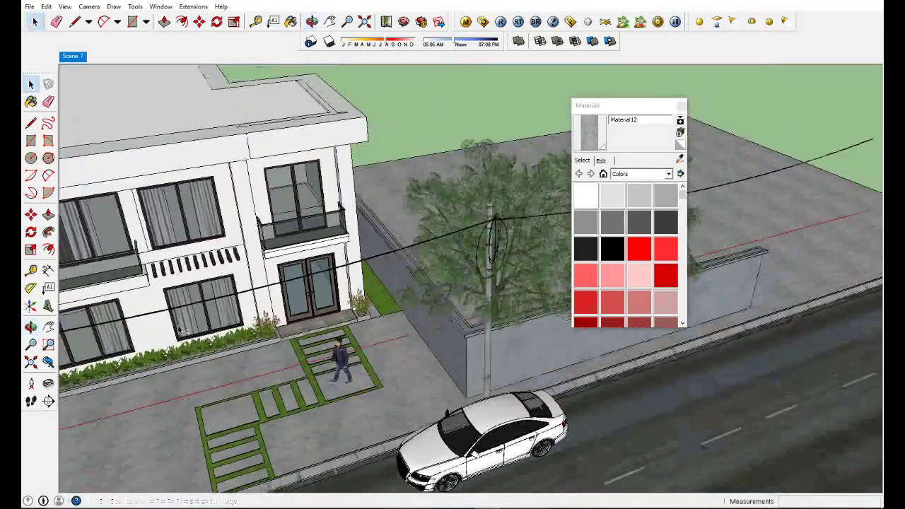
{"action": "mouse_move", "coordinate": [181, 330]}
{"action": "middle_mouse_down"}
{"action": "mouse_move", "coordinate": [393, 281]}
{"action": "mouse_move", "coordinate": [395, 318]}
{"action": "middle_mouse_up"}
{"action": "scroll", "coordinate": [393, 280], "scroll_direction": "up", "scroll_amount": 5}
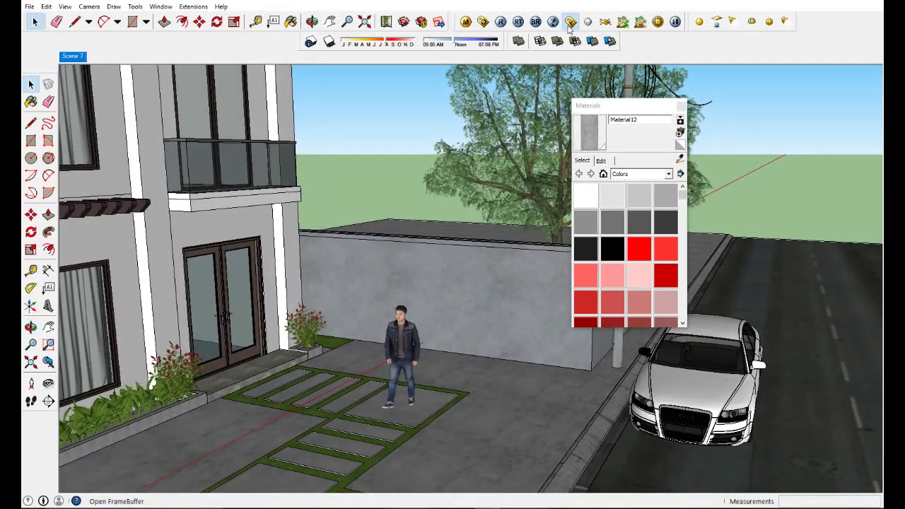
{"action": "left_click", "coordinate": [570, 23]}
{"action": "left_click", "coordinate": [834, 44]}
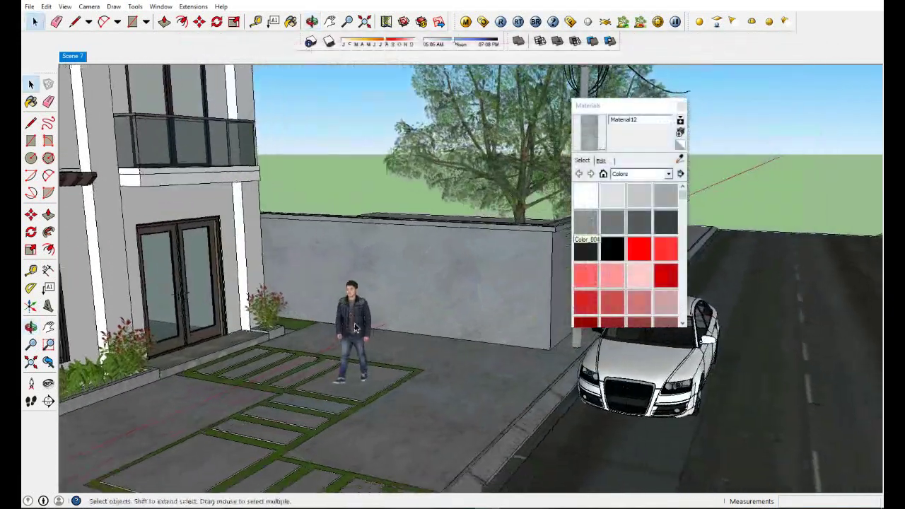
Draw a thin rectangle along the base of the boundary wall and push/pull it slightly
{"action": "scroll", "coordinate": [277, 329], "scroll_direction": "up", "scroll_amount": 3}
{"action": "mouse_move", "coordinate": [277, 328]}
{"action": "middle_mouse_down"}
{"action": "mouse_move", "coordinate": [311, 355]}
{"action": "mouse_move", "coordinate": [304, 350]}
{"action": "middle_mouse_up"}
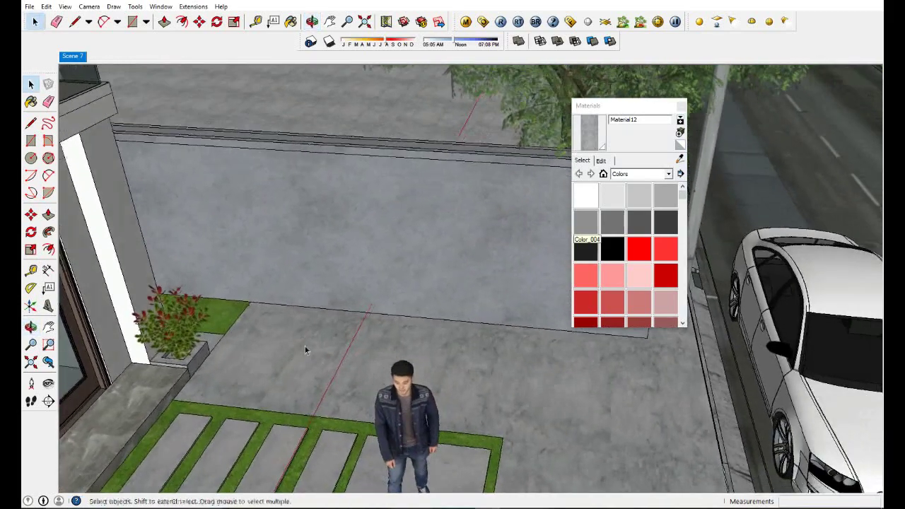
{"action": "middle_click_drag", "start_coordinate": [256, 300], "coordinate": [363, 392]}
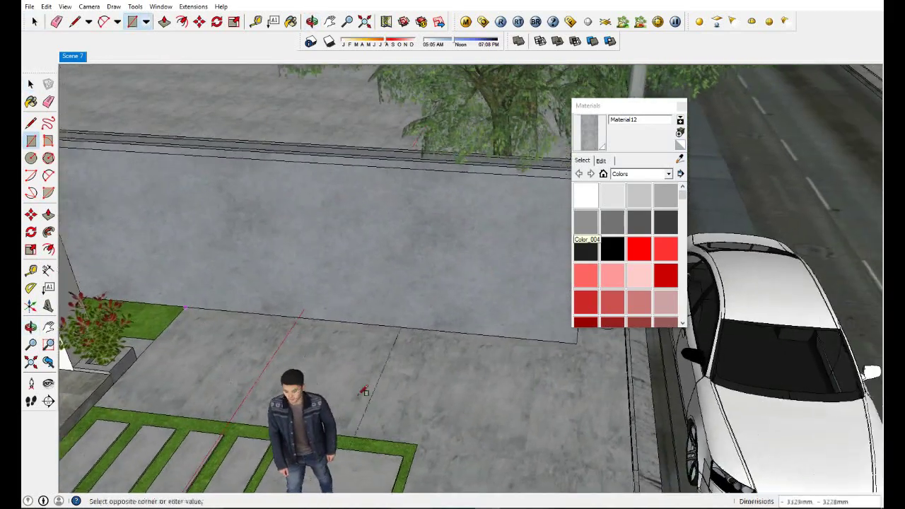
{"action": "left_click", "coordinate": [573, 364]}
{"action": "scroll", "coordinate": [556, 358], "scroll_direction": "up", "scroll_amount": 2}
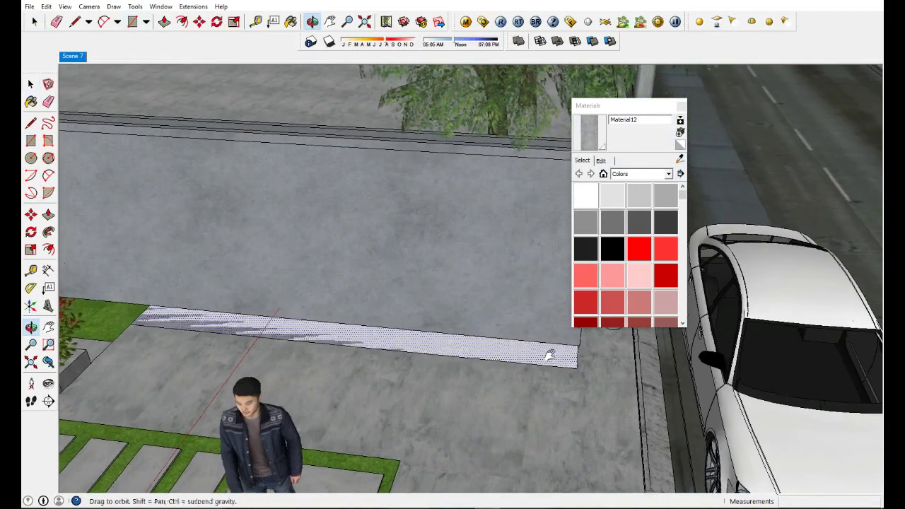
{"action": "scroll", "coordinate": [531, 359], "scroll_direction": "up", "scroll_amount": 2}
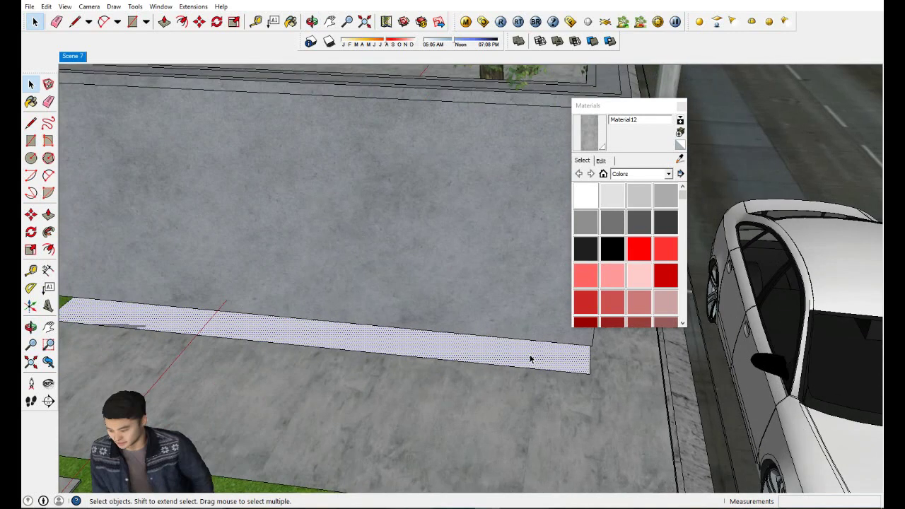
{"action": "key", "text": "p"}
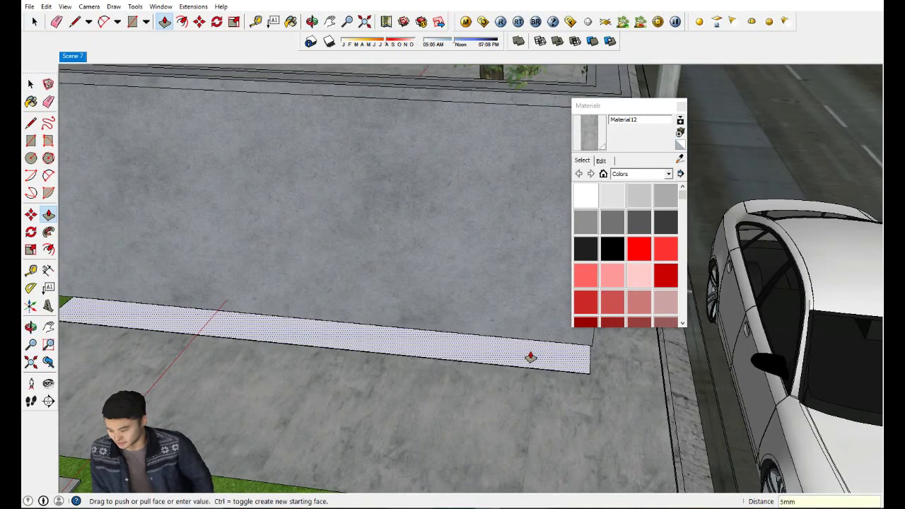
{"action": "key", "text": "space"}
Make the raised strip and its edges into a group
{"action": "double_click", "coordinate": [531, 357]}
{"action": "right_click", "coordinate": [531, 356]}
{"action": "left_click", "coordinate": [576, 276]}
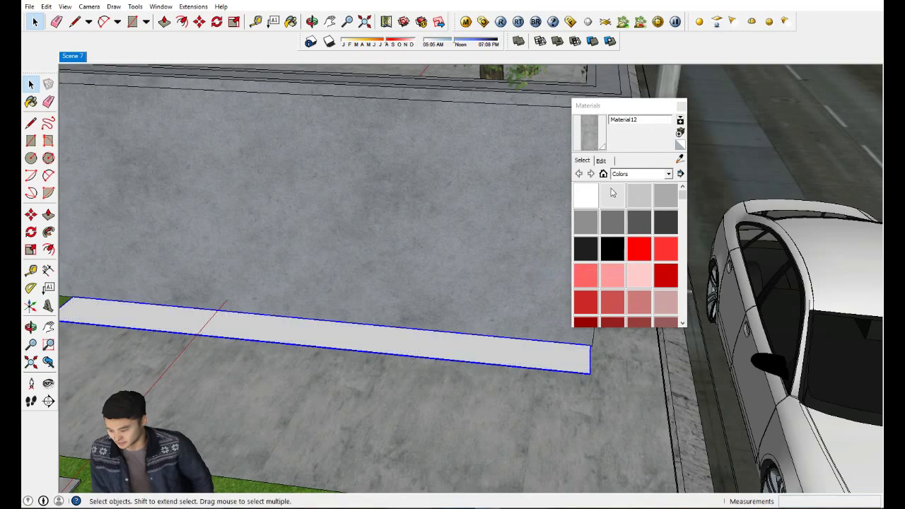
{"action": "scroll", "coordinate": [451, 310], "scroll_direction": "down", "scroll_amount": 3}
{"action": "middle_click_drag", "start_coordinate": [324, 374], "coordinate": [495, 339]}
Paint the strip with the Color_A17 grass material sampled from the lawn
{"action": "left_click", "coordinate": [665, 228]}
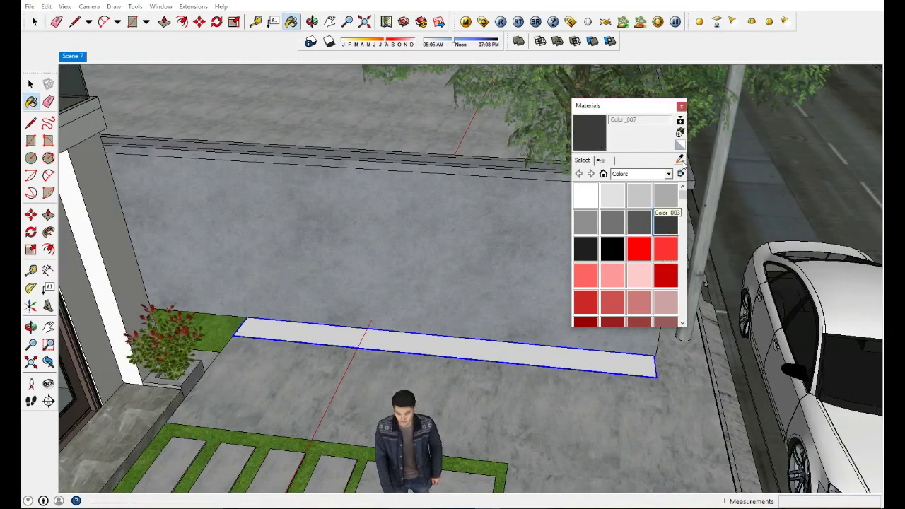
{"action": "left_click", "coordinate": [213, 327], "text": "alt"}
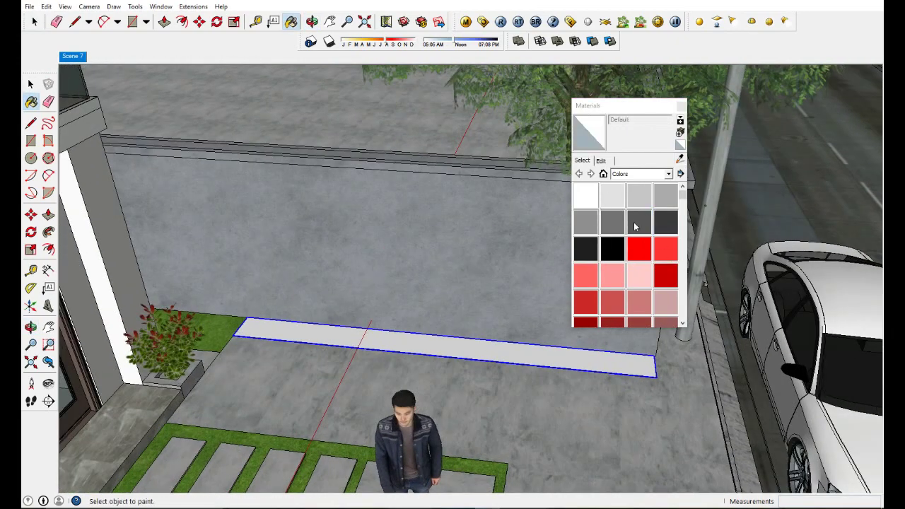
{"action": "left_click", "coordinate": [665, 196]}
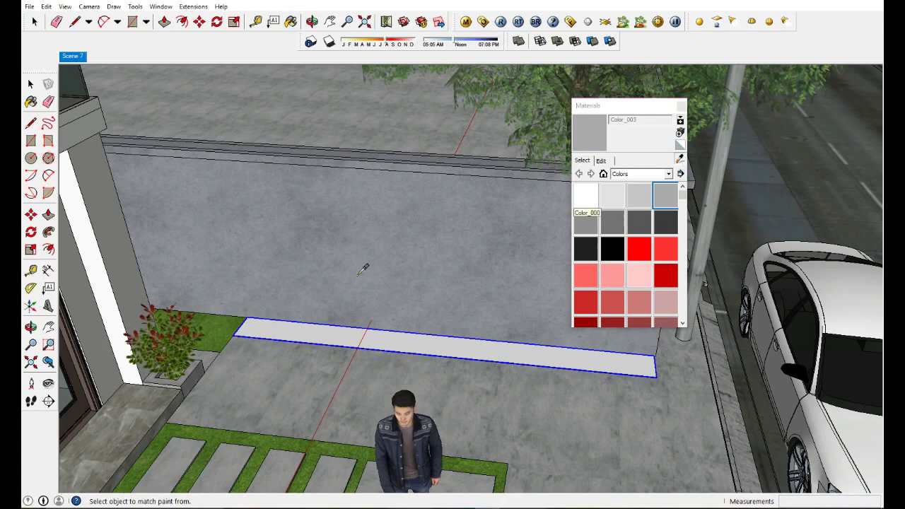
{"action": "left_click", "coordinate": [222, 323], "text": "alt"}
{"action": "left_click", "coordinate": [458, 334]}
{"action": "key", "text": "space"}
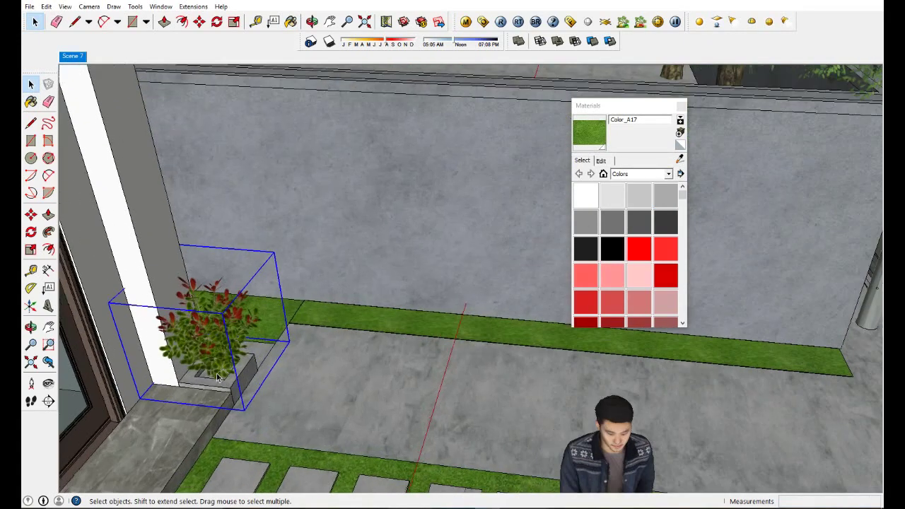
Copy the red-leaved shrub along the grass strip, repeating it into a row
{"action": "key", "text": "m"}
{"action": "key", "text": "ctrl"}
{"action": "left_click", "coordinate": [217, 378]}
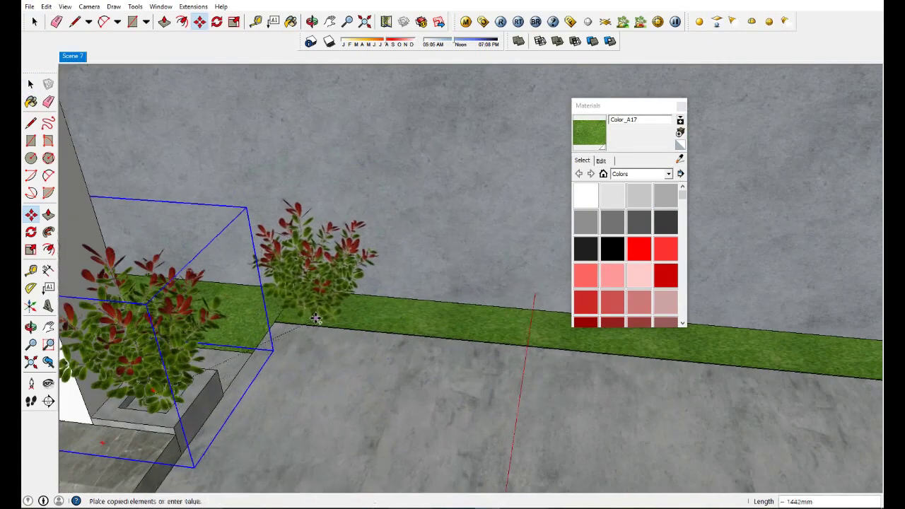
{"action": "mouse_move", "coordinate": [304, 255]}
{"action": "middle_mouse_down"}
{"action": "mouse_move", "coordinate": [312, 232]}
{"action": "mouse_move", "coordinate": [249, 386]}
{"action": "middle_mouse_up"}
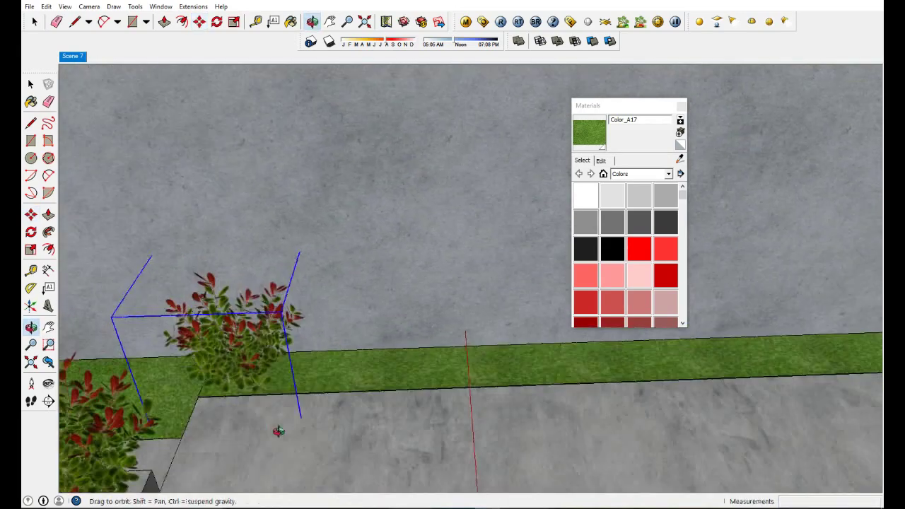
{"action": "left_click", "coordinate": [249, 375]}
{"action": "type", "text": "x5"}
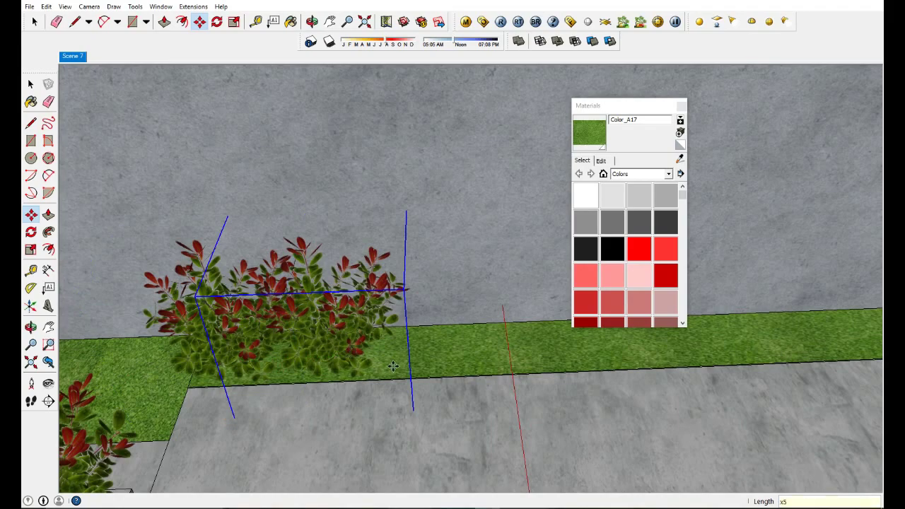
{"action": "key", "text": "Return"}
Move one more shrub copy further along the strip beside the wall
{"action": "mouse_move", "coordinate": [393, 366]}
{"action": "middle_mouse_down"}
{"action": "mouse_move", "coordinate": [480, 355]}
{"action": "mouse_move", "coordinate": [432, 390]}
{"action": "middle_mouse_up"}
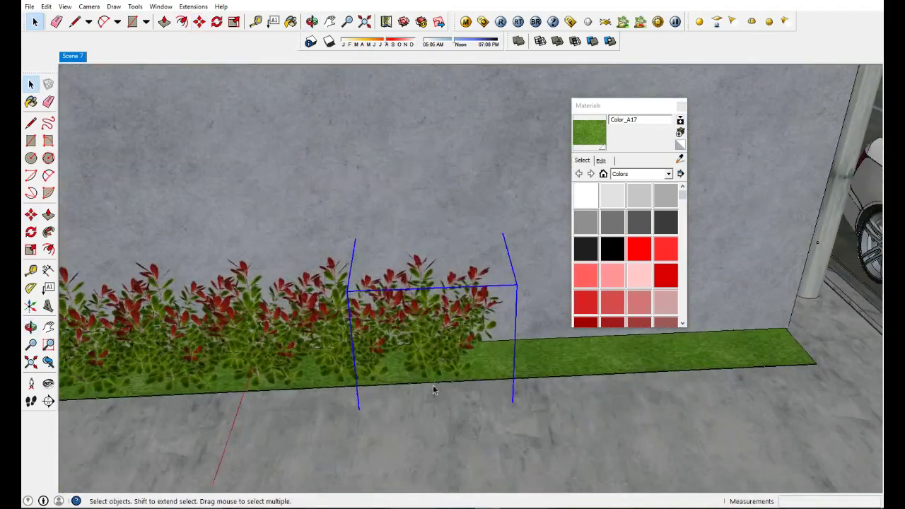
{"action": "key", "text": "m"}
{"action": "left_click", "coordinate": [349, 423]}
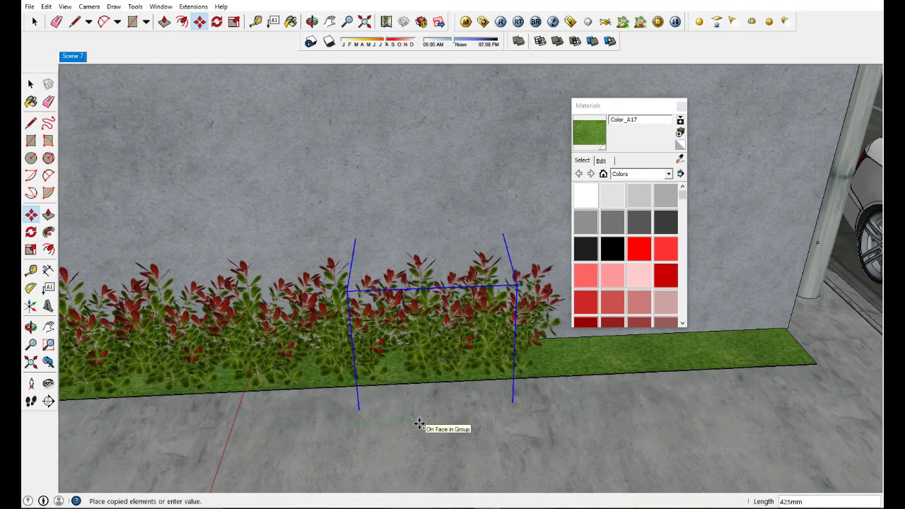
{"action": "mouse_move", "coordinate": [461, 426]}
{"action": "middle_mouse_down"}
{"action": "mouse_move", "coordinate": [491, 424]}
{"action": "mouse_move", "coordinate": [279, 475]}
{"action": "mouse_move", "coordinate": [241, 373]}
{"action": "mouse_move", "coordinate": [486, 282]}
{"action": "middle_mouse_up"}
{"action": "key", "text": "space"}
{"action": "scroll", "coordinate": [241, 373], "scroll_direction": "down", "scroll_amount": 5}
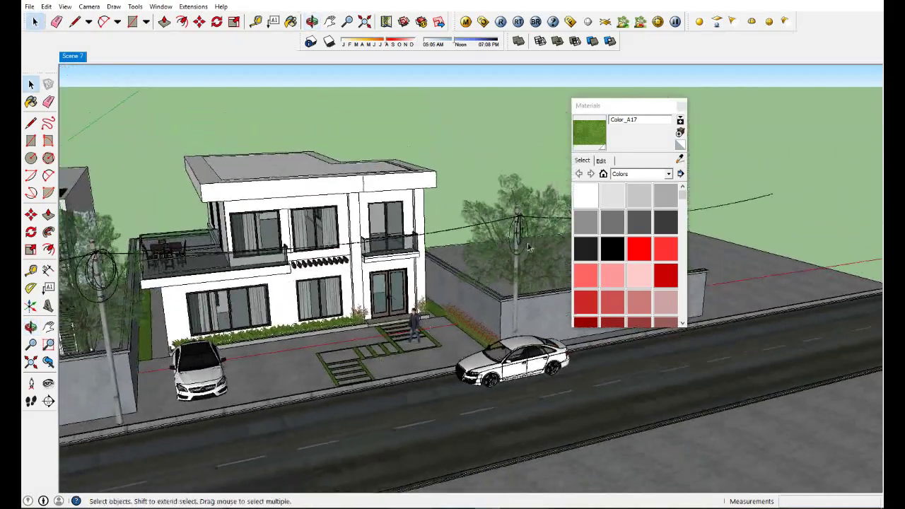
Close the Materials panel and orbit out to view the whole house and lot
{"action": "left_click", "coordinate": [681, 106]}
{"action": "scroll", "coordinate": [425, 323], "scroll_direction": "down", "scroll_amount": 5}
{"action": "scroll", "coordinate": [323, 354], "scroll_direction": "down", "scroll_amount": 4}
{"action": "middle_click_drag", "start_coordinate": [324, 354], "coordinate": [399, 251]}
{"action": "scroll", "coordinate": [398, 251], "scroll_direction": "up", "scroll_amount": 5}
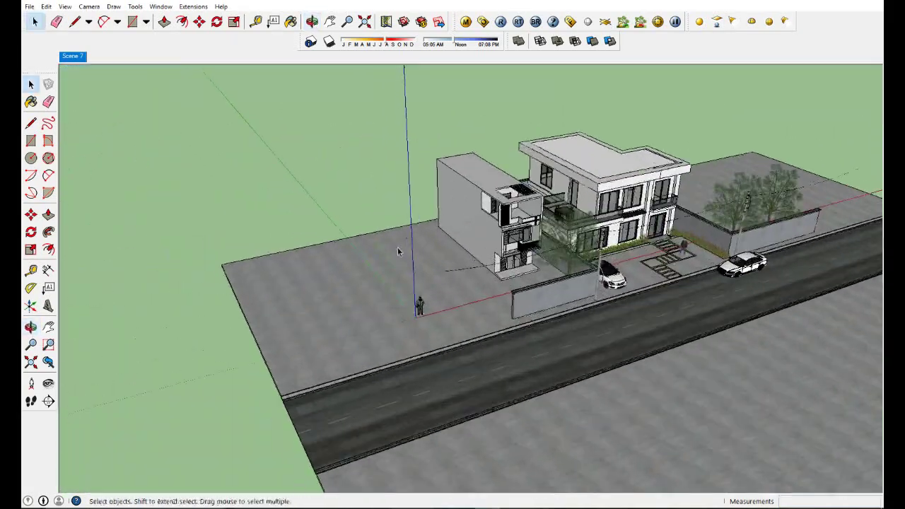
{"action": "scroll", "coordinate": [398, 251], "scroll_direction": "down", "scroll_amount": 3}
{"action": "scroll", "coordinate": [429, 261], "scroll_direction": "down", "scroll_amount": 2}
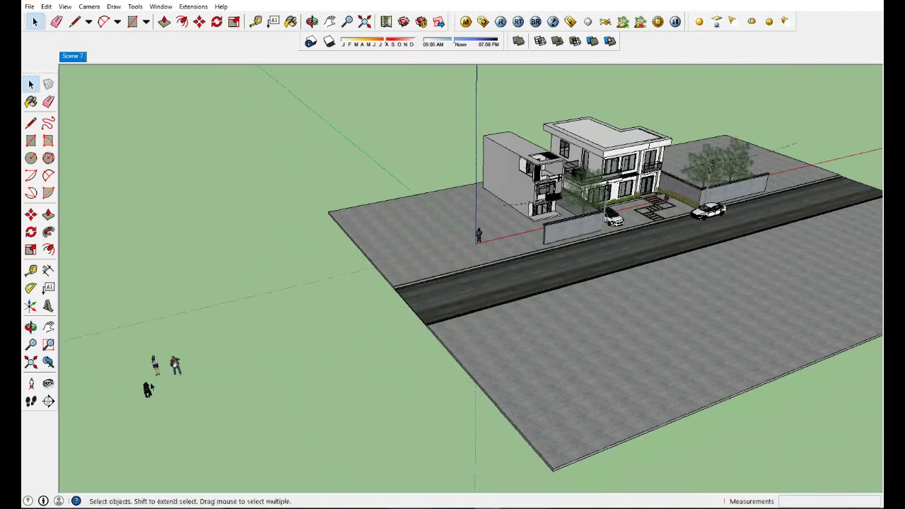
{"action": "scroll", "coordinate": [174, 403], "scroll_direction": "up", "scroll_amount": 4}
{"action": "scroll", "coordinate": [171, 416], "scroll_direction": "up", "scroll_amount": 2}
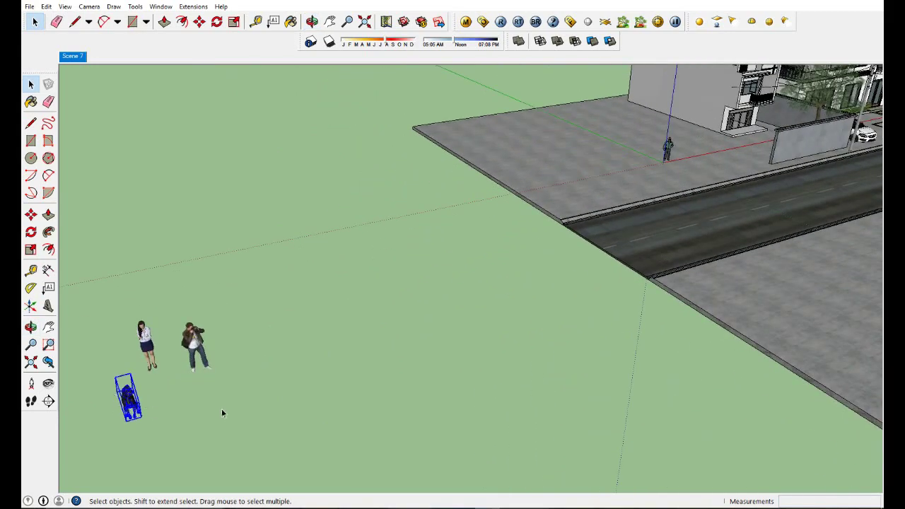
Move the selected figures, including the dog, onto the forecourt beside the white car
{"action": "key", "text": "m"}
{"action": "left_click", "coordinate": [141, 415]}
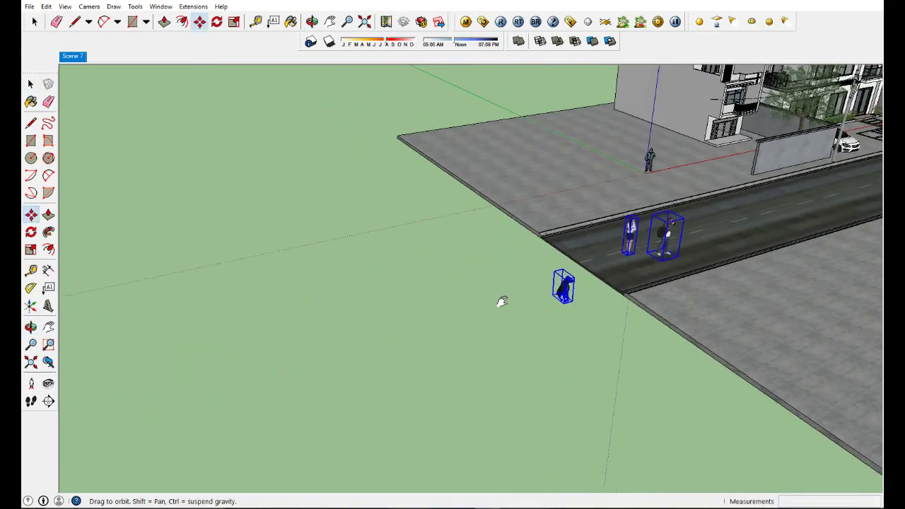
{"action": "scroll", "coordinate": [587, 263], "scroll_direction": "down", "scroll_amount": 3}
{"action": "left_click", "coordinate": [526, 247]}
{"action": "middle_click_drag", "start_coordinate": [526, 247], "coordinate": [382, 335]}
{"action": "scroll", "coordinate": [382, 335], "scroll_direction": "up", "scroll_amount": 3}
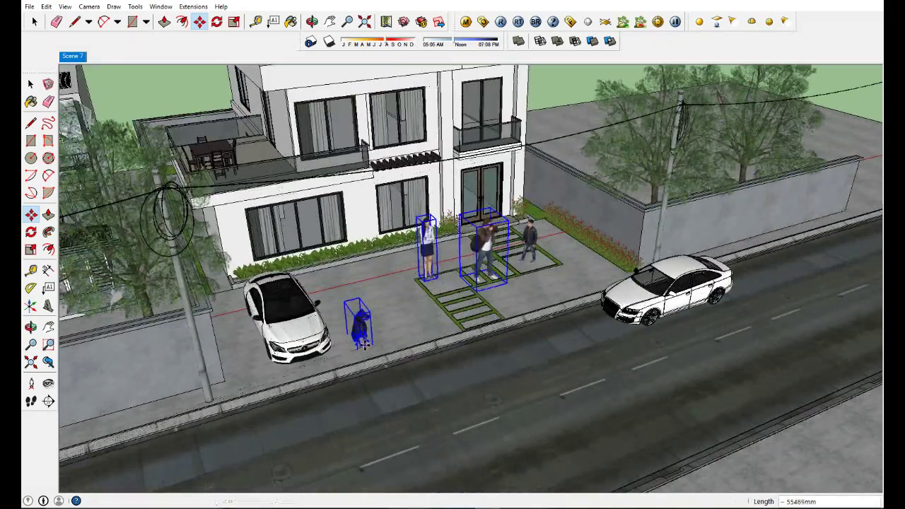
{"action": "scroll", "coordinate": [424, 312], "scroll_direction": "up", "scroll_amount": 3}
{"action": "scroll", "coordinate": [435, 307], "scroll_direction": "up", "scroll_amount": 2}
{"action": "key", "text": "space"}
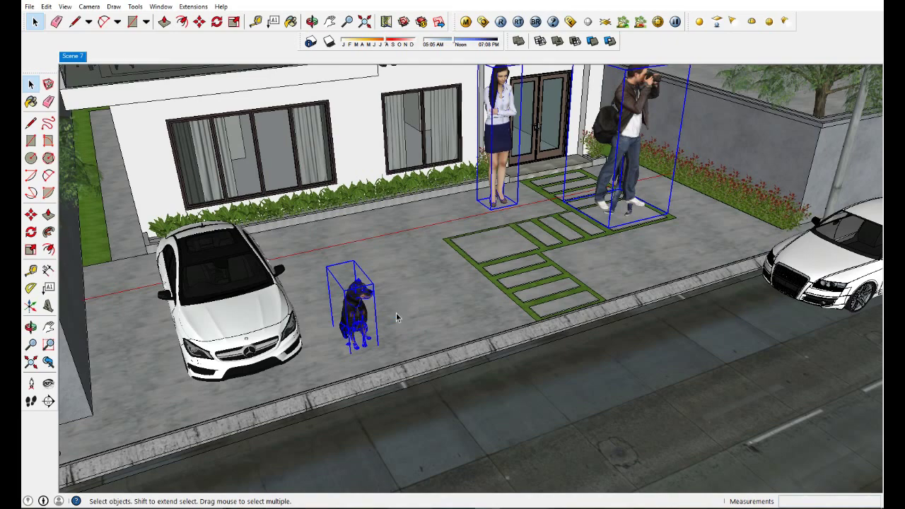
Face the house front and select only the photographer figure on the path
{"action": "scroll", "coordinate": [396, 312], "scroll_direction": "down", "scroll_amount": 1}
{"action": "scroll", "coordinate": [452, 265], "scroll_direction": "down", "scroll_amount": 2}
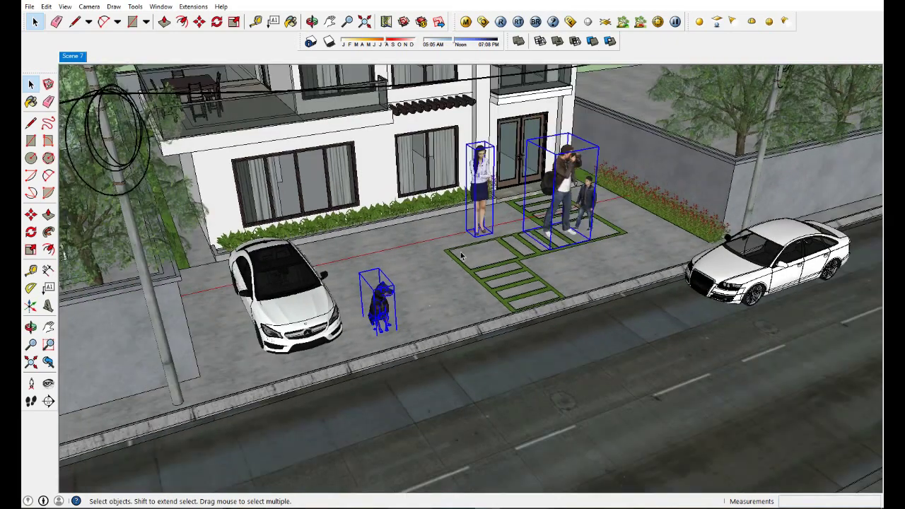
{"action": "middle_click_drag", "start_coordinate": [461, 257], "coordinate": [524, 273]}
{"action": "left_click", "coordinate": [540, 278]}
{"action": "scroll", "coordinate": [540, 283], "scroll_direction": "up", "scroll_amount": 2}
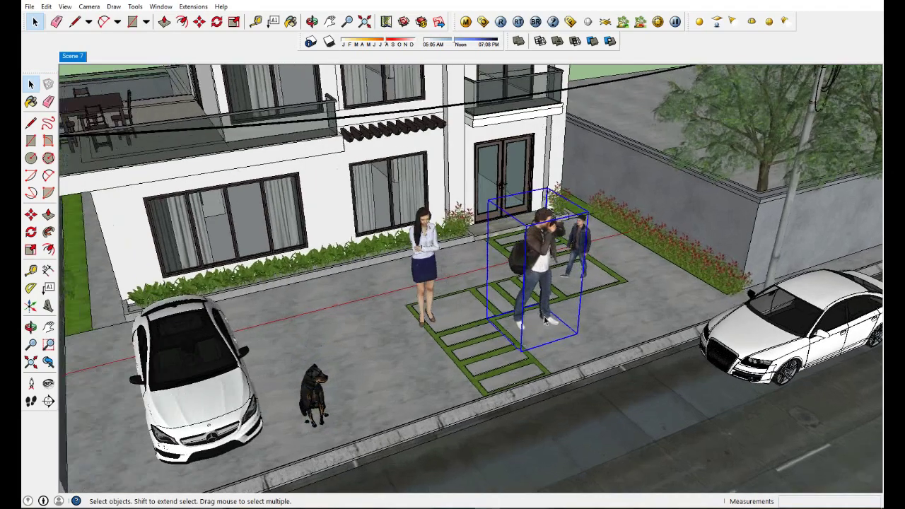
{"action": "scroll", "coordinate": [545, 298], "scroll_direction": "up", "scroll_amount": 1}
Lift the photographer figure up onto the balcony floor above the front double doors
{"action": "key", "text": "m"}
{"action": "left_click", "coordinate": [552, 320]}
{"action": "scroll", "coordinate": [505, 283], "scroll_direction": "down", "scroll_amount": 2}
{"action": "scroll", "coordinate": [516, 162], "scroll_direction": "up", "scroll_amount": 2}
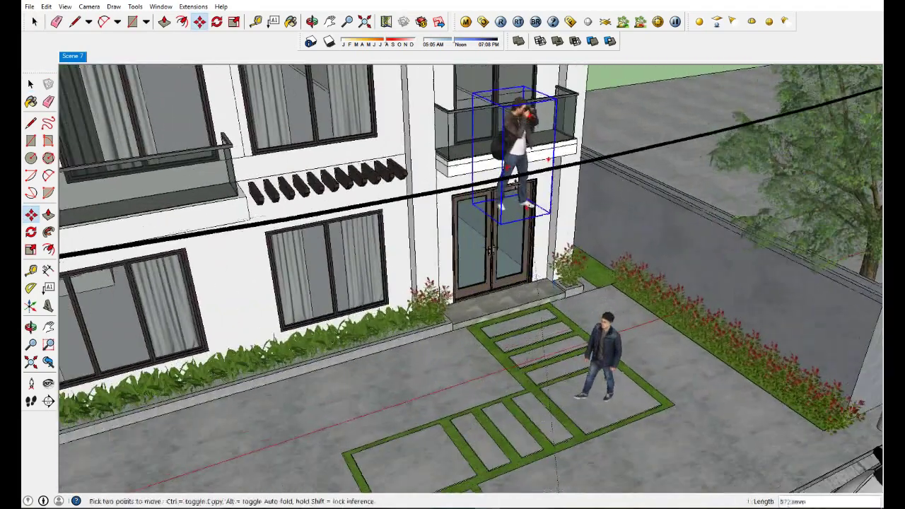
{"action": "scroll", "coordinate": [495, 177], "scroll_direction": "up", "scroll_amount": 2}
{"action": "scroll", "coordinate": [520, 196], "scroll_direction": "down", "scroll_amount": 1}
{"action": "scroll", "coordinate": [520, 196], "scroll_direction": "up", "scroll_amount": 3}
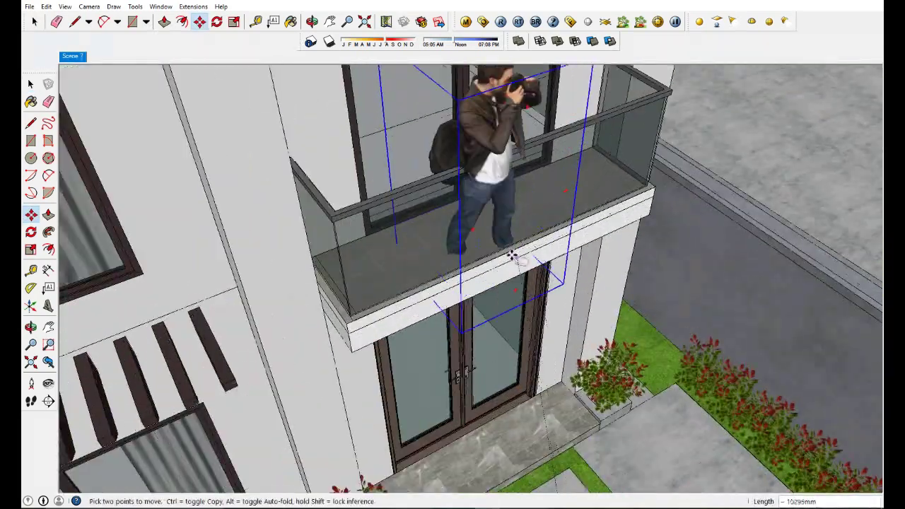
{"action": "scroll", "coordinate": [515, 249], "scroll_direction": "up", "scroll_amount": 2}
{"action": "scroll", "coordinate": [519, 191], "scroll_direction": "up", "scroll_amount": 2}
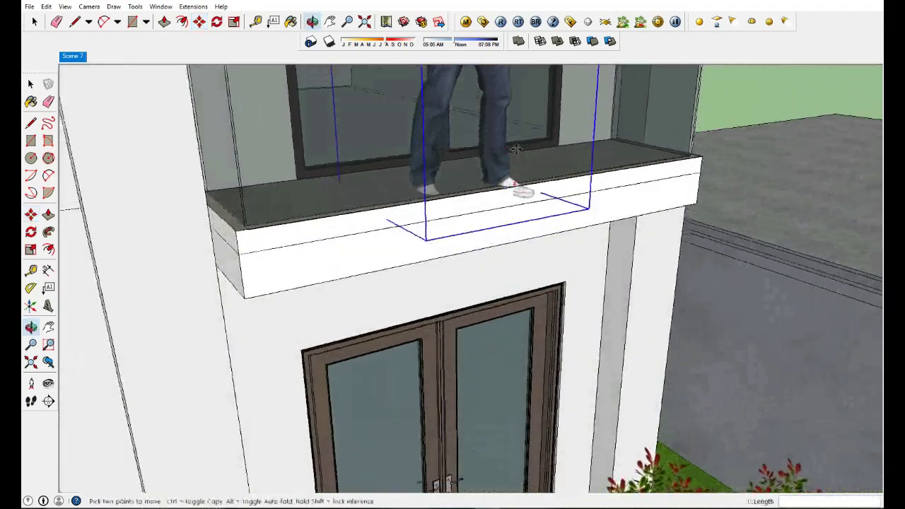
{"action": "scroll", "coordinate": [488, 312], "scroll_direction": "up", "scroll_amount": 2}
{"action": "scroll", "coordinate": [495, 297], "scroll_direction": "up", "scroll_amount": 2}
{"action": "scroll", "coordinate": [495, 297], "scroll_direction": "up", "scroll_amount": 2}
{"action": "scroll", "coordinate": [488, 304], "scroll_direction": "up", "scroll_amount": 2}
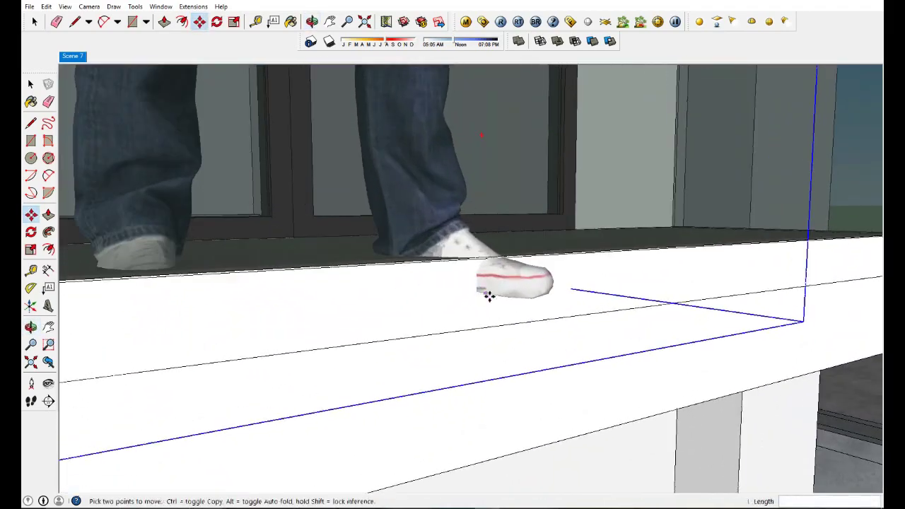
{"action": "scroll", "coordinate": [488, 276], "scroll_direction": "up", "scroll_amount": 1}
{"action": "scroll", "coordinate": [489, 283], "scroll_direction": "down", "scroll_amount": 3}
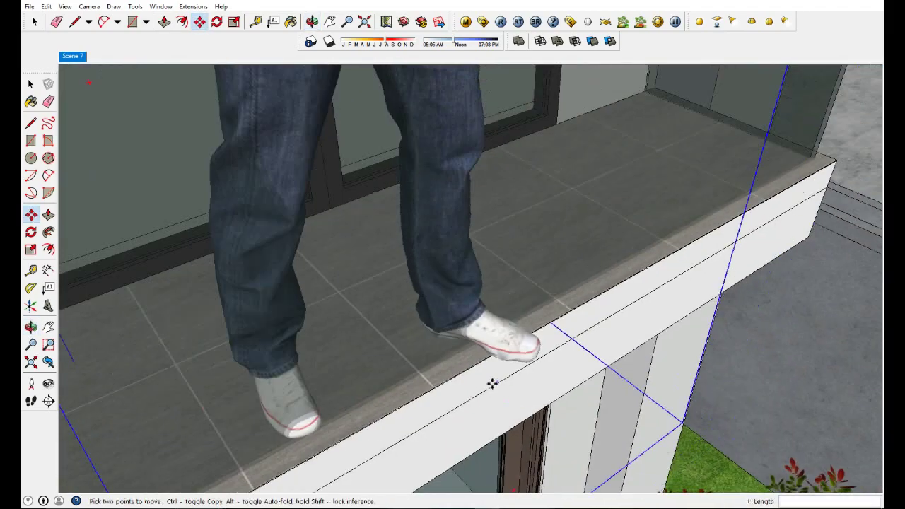
{"action": "scroll", "coordinate": [489, 361], "scroll_direction": "down", "scroll_amount": 3}
Check his footing on the balcony, then select the woman at the entrance door
{"action": "mouse_move", "coordinate": [491, 346]}
{"action": "middle_mouse_down"}
{"action": "mouse_move", "coordinate": [476, 362]}
{"action": "mouse_move", "coordinate": [438, 339]}
{"action": "middle_mouse_up"}
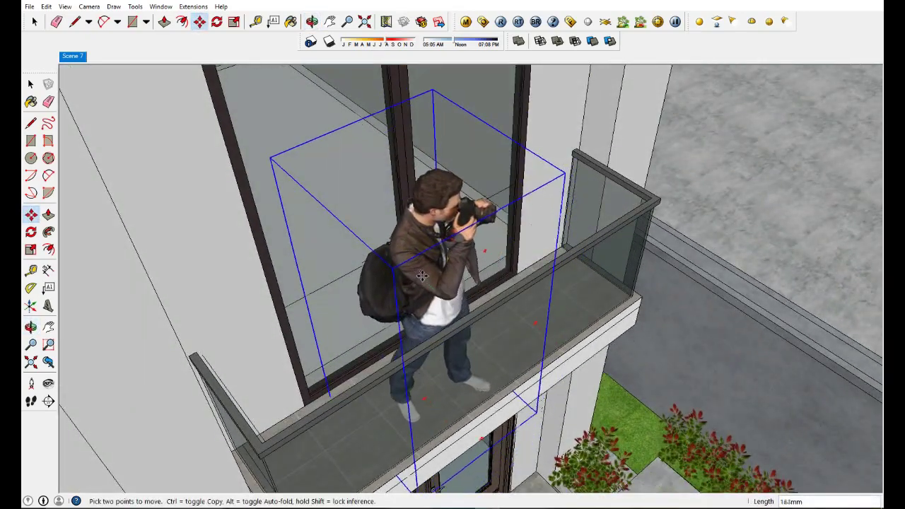
{"action": "scroll", "coordinate": [328, 323], "scroll_direction": "down", "scroll_amount": 1}
{"action": "scroll", "coordinate": [328, 323], "scroll_direction": "down", "scroll_amount": 3}
{"action": "scroll", "coordinate": [327, 323], "scroll_direction": "down", "scroll_amount": 3}
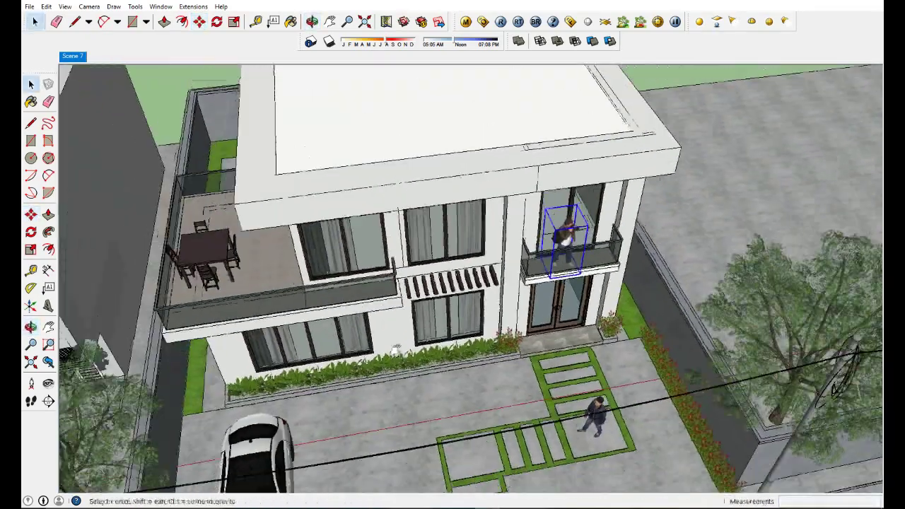
{"action": "key", "text": "space"}
{"action": "scroll", "coordinate": [479, 377], "scroll_direction": "up", "scroll_amount": 2}
{"action": "scroll", "coordinate": [495, 396], "scroll_direction": "up", "scroll_amount": 2}
{"action": "scroll", "coordinate": [453, 283], "scroll_direction": "down", "scroll_amount": 1}
{"action": "left_click", "coordinate": [469, 283]}
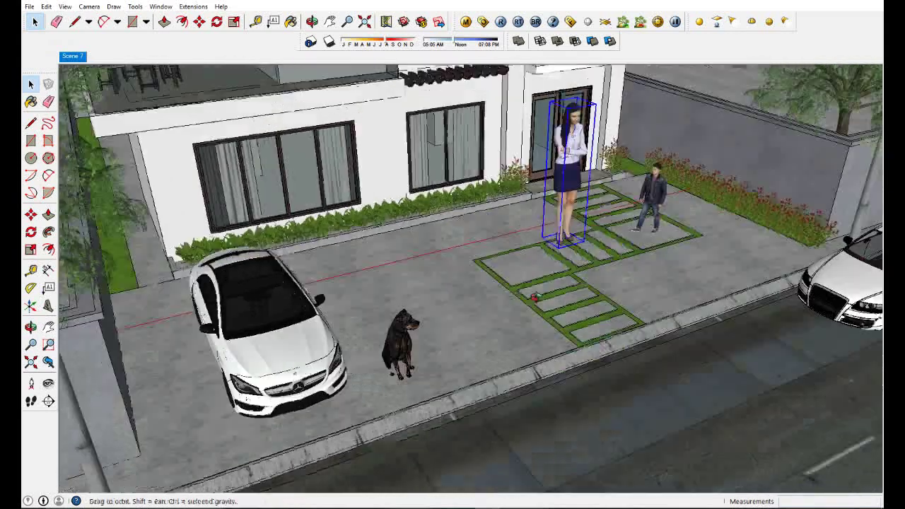
Move the woman from the entrance door to the forecourt beside the seated dog near the kerb
{"action": "middle_click_drag", "start_coordinate": [495, 318], "coordinate": [564, 285]}
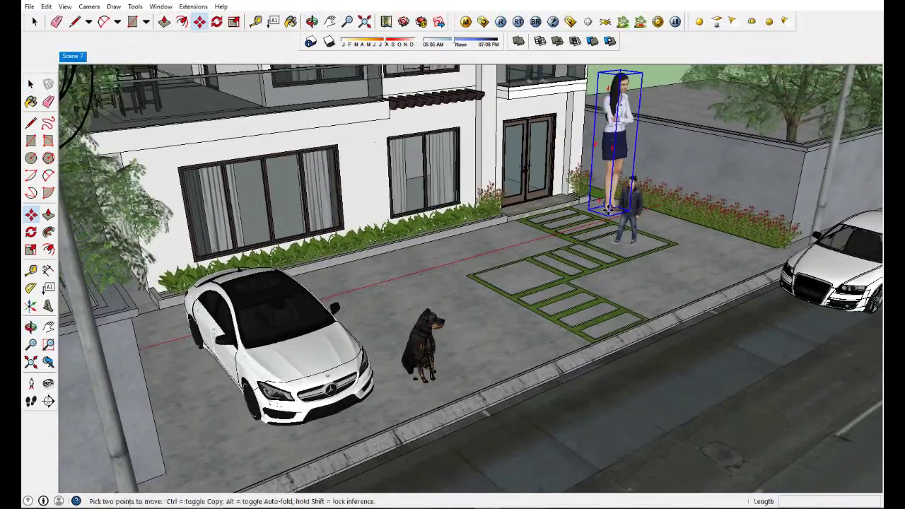
{"action": "left_click", "coordinate": [608, 209]}
{"action": "scroll", "coordinate": [509, 344], "scroll_direction": "up", "scroll_amount": 3}
{"action": "scroll", "coordinate": [499, 402], "scroll_direction": "up", "scroll_amount": 3}
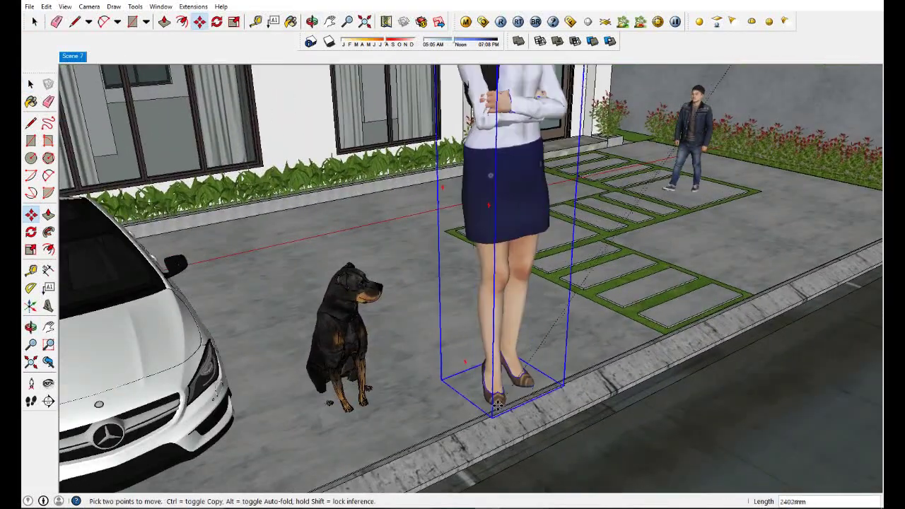
{"action": "scroll", "coordinate": [504, 390], "scroll_direction": "down", "scroll_amount": 3}
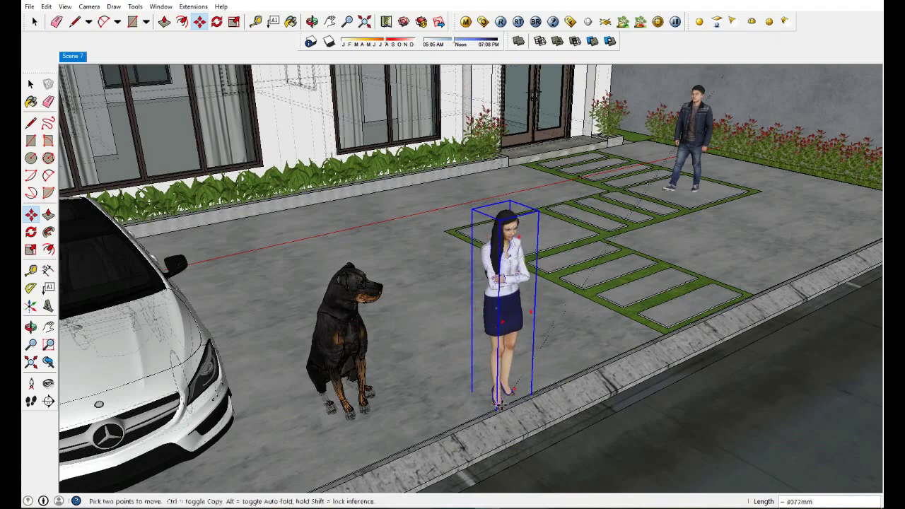
{"action": "scroll", "coordinate": [499, 400], "scroll_direction": "up", "scroll_amount": 1}
{"action": "scroll", "coordinate": [509, 375], "scroll_direction": "up", "scroll_amount": 2}
{"action": "scroll", "coordinate": [523, 350], "scroll_direction": "up", "scroll_amount": 2}
{"action": "scroll", "coordinate": [536, 328], "scroll_direction": "up", "scroll_amount": 2}
{"action": "left_click", "coordinate": [535, 327]}
{"action": "scroll", "coordinate": [535, 315], "scroll_direction": "down", "scroll_amount": 2}
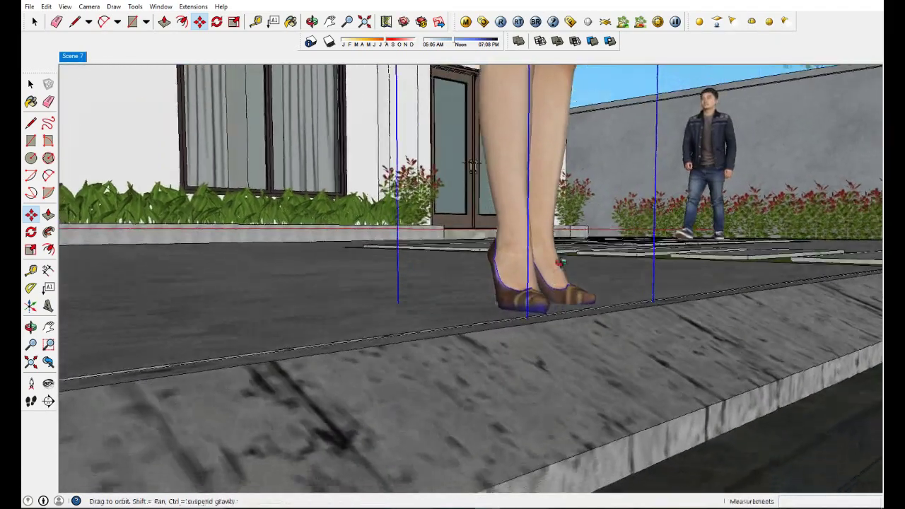
{"action": "scroll", "coordinate": [536, 315], "scroll_direction": "down", "scroll_amount": 2}
{"action": "scroll", "coordinate": [537, 315], "scroll_direction": "down", "scroll_amount": 2}
{"action": "scroll", "coordinate": [541, 315], "scroll_direction": "down", "scroll_amount": 3}
{"action": "key", "text": "space"}
Draw a small rectangle on the ground beside her and push/pull it into a tall box
{"action": "scroll", "coordinate": [543, 314], "scroll_direction": "down", "scroll_amount": 2}
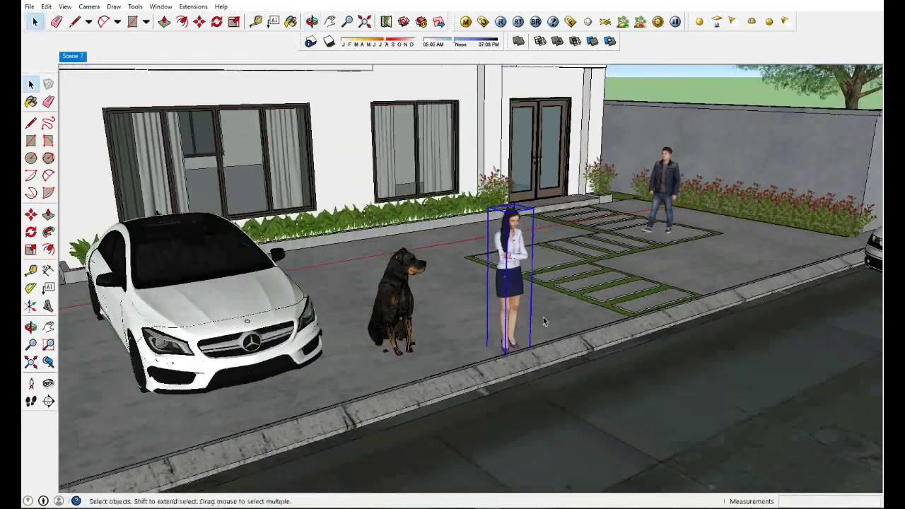
{"action": "scroll", "coordinate": [377, 409], "scroll_direction": "up", "scroll_amount": 3}
{"action": "scroll", "coordinate": [377, 409], "scroll_direction": "up", "scroll_amount": 2}
{"action": "scroll", "coordinate": [377, 409], "scroll_direction": "up", "scroll_amount": 2}
{"action": "key", "text": "r"}
{"action": "left_click", "coordinate": [377, 409]}
{"action": "left_click", "coordinate": [418, 415]}
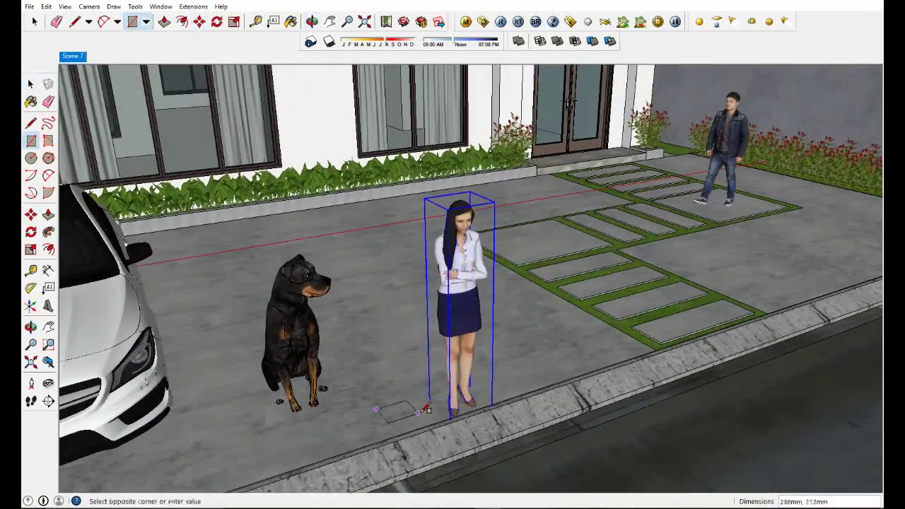
{"action": "key", "text": "space"}
{"action": "key", "text": "p"}
{"action": "left_click", "coordinate": [401, 416]}
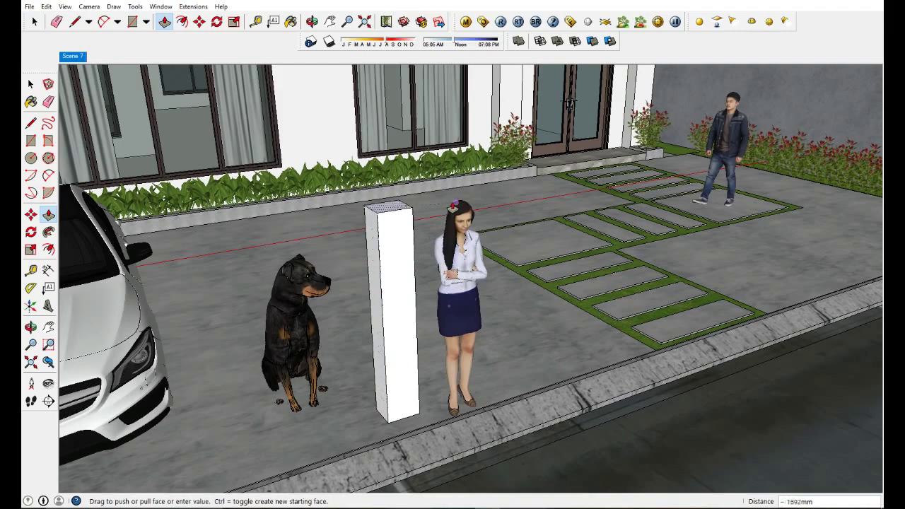
{"action": "left_click", "coordinate": [456, 207]}
{"action": "key", "text": "space"}
Delete the temporary tall box
{"action": "left_click", "coordinate": [399, 262]}
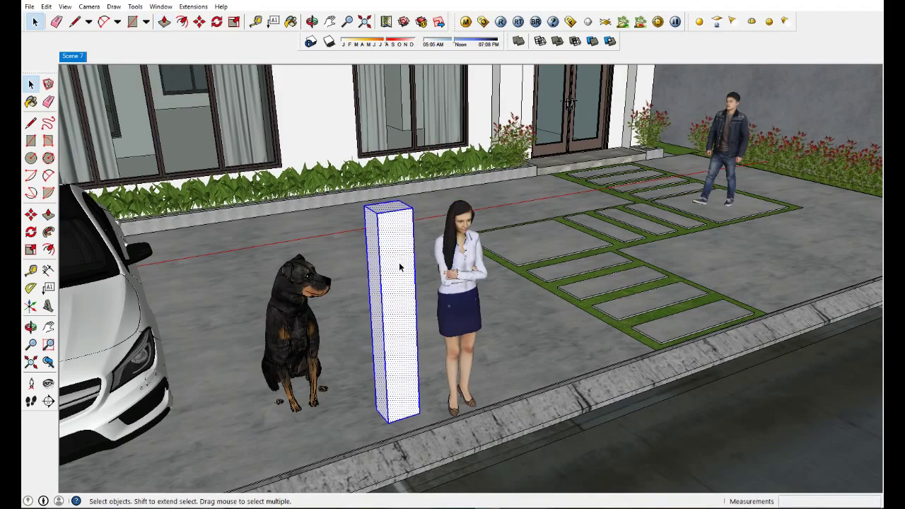
{"action": "scroll", "coordinate": [407, 268], "scroll_direction": "down", "scroll_amount": 1}
{"action": "key", "text": "Delete"}
{"action": "scroll", "coordinate": [407, 313], "scroll_direction": "down", "scroll_amount": 2}
{"action": "scroll", "coordinate": [407, 313], "scroll_direction": "up", "scroll_amount": 1}
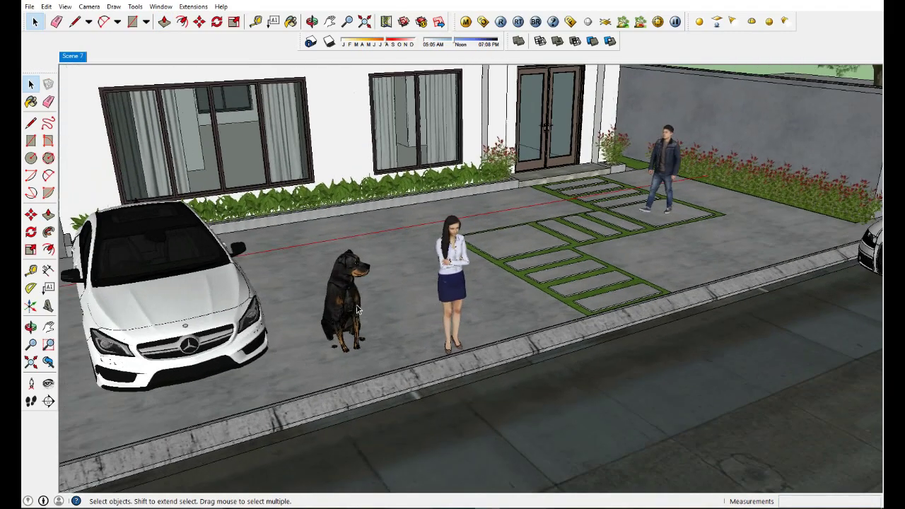
Scale the seated dog down slightly
{"action": "left_click", "coordinate": [344, 283]}
{"action": "middle_click_drag", "start_coordinate": [344, 283], "coordinate": [397, 254]}
{"action": "scroll", "coordinate": [397, 254], "scroll_direction": "up", "scroll_amount": 2}
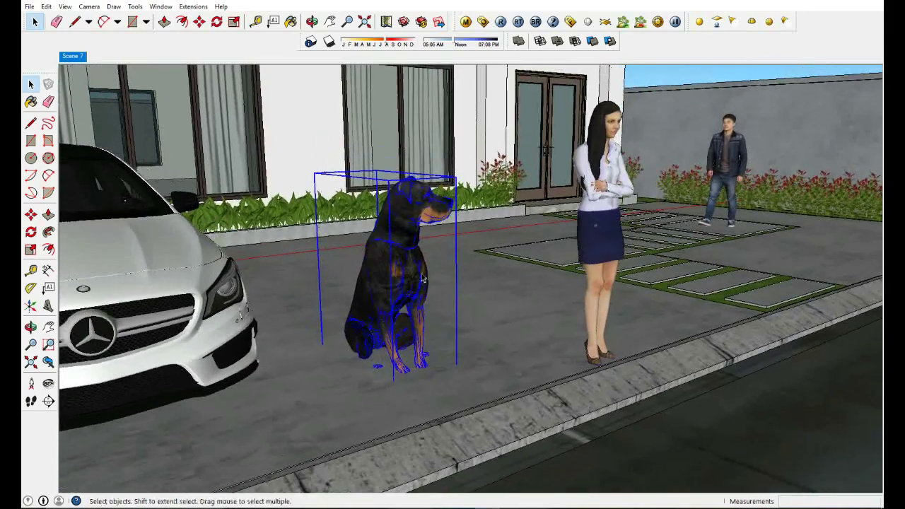
{"action": "key", "text": "s"}
{"action": "left_click_drag", "start_coordinate": [455, 177], "coordinate": [439, 200]}
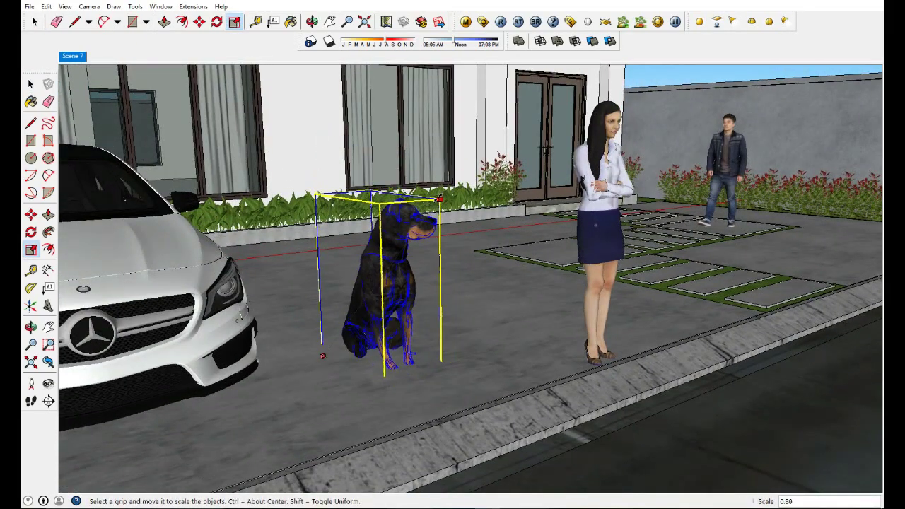
{"action": "key", "text": "space"}
Move the dog about 200mm along the red axis, between the white car and the woman
{"action": "scroll", "coordinate": [406, 304], "scroll_direction": "up", "scroll_amount": 3}
{"action": "mouse_move", "coordinate": [407, 305]}
{"action": "middle_mouse_down"}
{"action": "mouse_move", "coordinate": [427, 296]}
{"action": "mouse_move", "coordinate": [414, 349]}
{"action": "middle_mouse_up"}
{"action": "scroll", "coordinate": [427, 296], "scroll_direction": "up", "scroll_amount": 2}
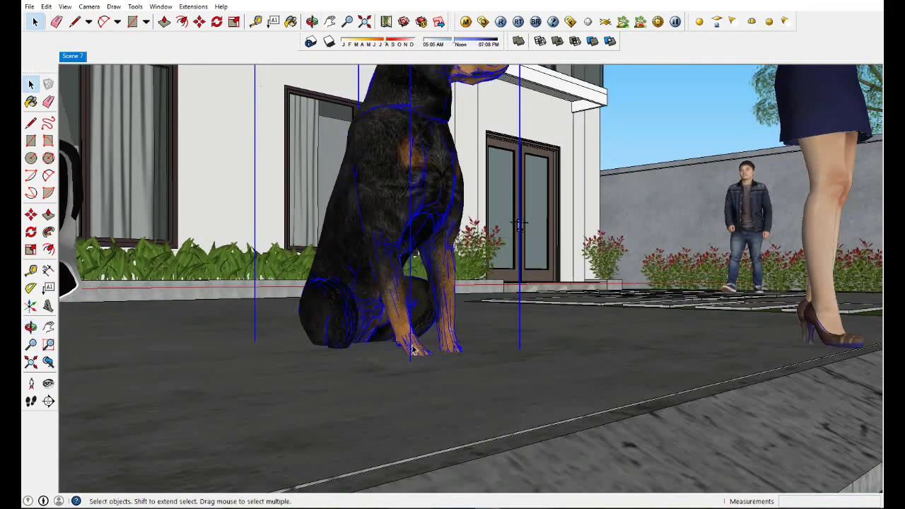
{"action": "key", "text": "m"}
{"action": "left_click", "coordinate": [414, 350]}
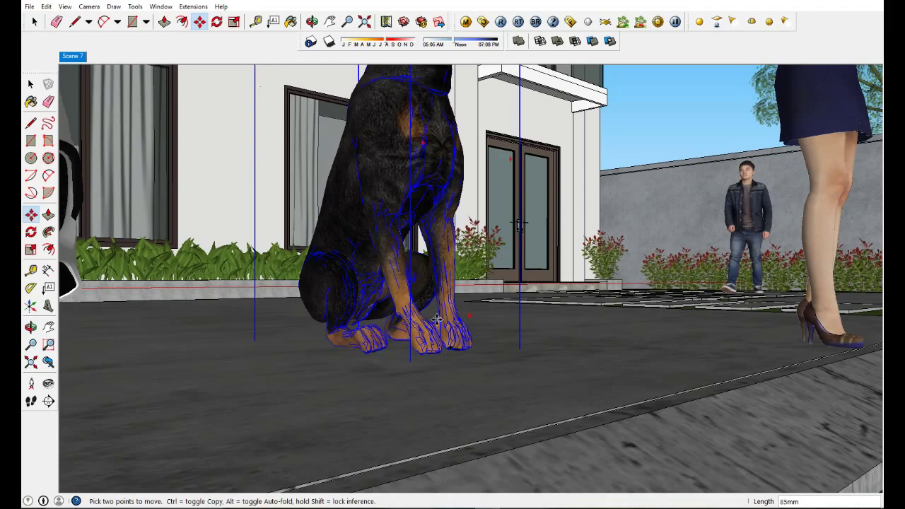
{"action": "middle_click_drag", "start_coordinate": [414, 322], "coordinate": [417, 350]}
{"action": "key", "text": "space"}
{"action": "scroll", "coordinate": [418, 351], "scroll_direction": "down", "scroll_amount": 3}
{"action": "scroll", "coordinate": [418, 351], "scroll_direction": "down", "scroll_amount": 1}
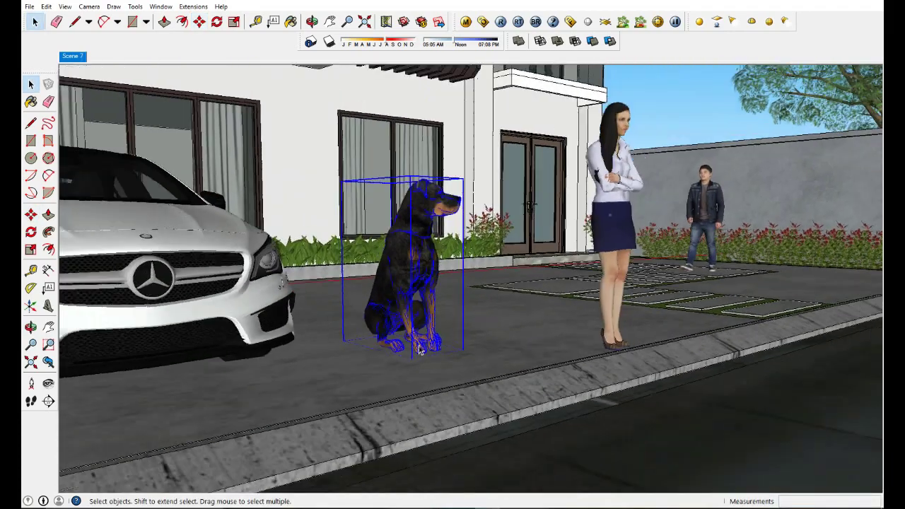
{"action": "scroll", "coordinate": [418, 350], "scroll_direction": "down", "scroll_amount": 2}
{"action": "scroll", "coordinate": [406, 366], "scroll_direction": "down", "scroll_amount": 1}
{"action": "mouse_move", "coordinate": [406, 367]}
{"action": "middle_mouse_down"}
{"action": "mouse_move", "coordinate": [410, 378]}
{"action": "mouse_move", "coordinate": [398, 345]}
{"action": "mouse_move", "coordinate": [389, 352]}
{"action": "middle_mouse_up"}
{"action": "key", "text": "m"}
{"action": "left_click", "coordinate": [389, 352]}
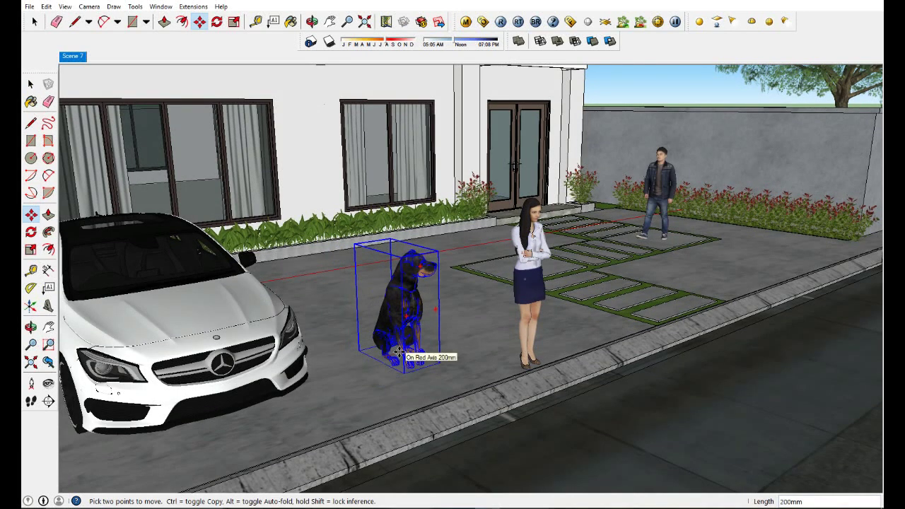
{"action": "key", "text": "space"}
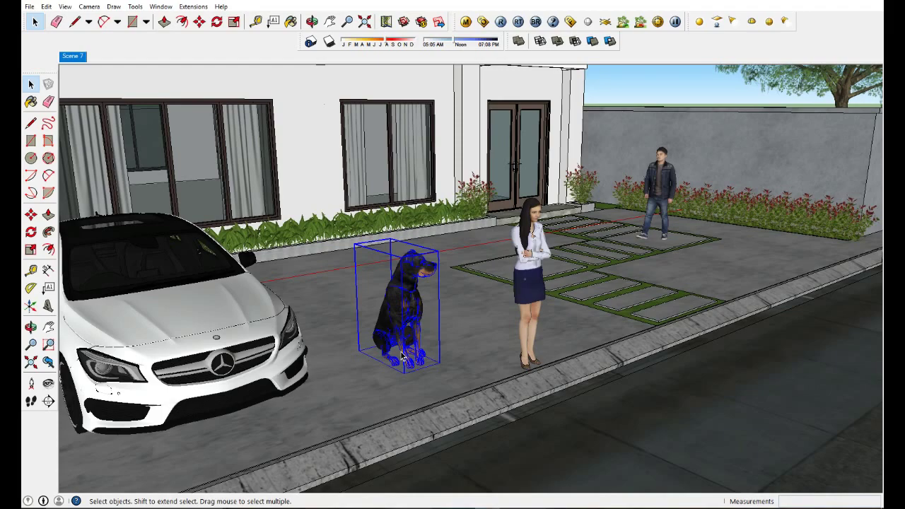
{"action": "middle_click_drag", "start_coordinate": [402, 352], "coordinate": [503, 266]}
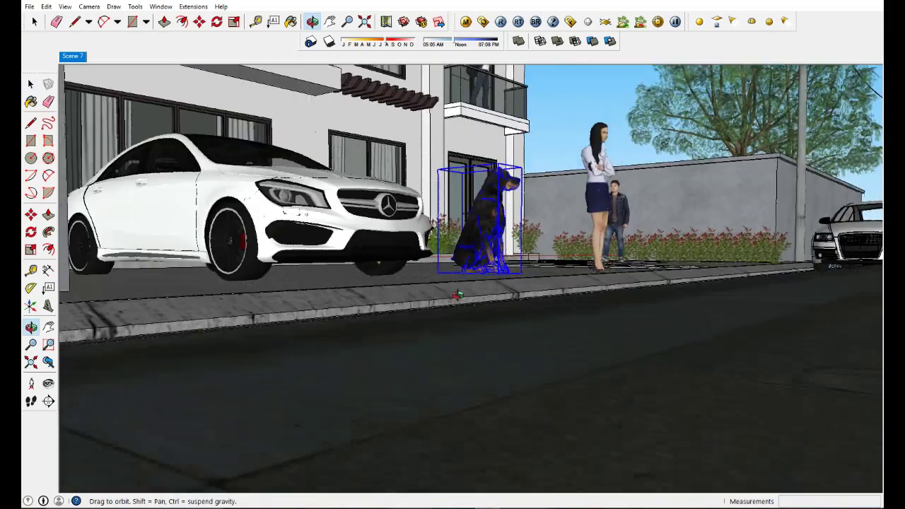
Move the woman about 597 mm so she stands beside the dog
{"action": "scroll", "coordinate": [503, 266], "scroll_direction": "up", "scroll_amount": 3}
{"action": "scroll", "coordinate": [506, 268], "scroll_direction": "up", "scroll_amount": 3}
{"action": "scroll", "coordinate": [513, 272], "scroll_direction": "up", "scroll_amount": 2}
{"action": "scroll", "coordinate": [521, 275], "scroll_direction": "up", "scroll_amount": 2}
{"action": "key", "text": "Page_Down"}
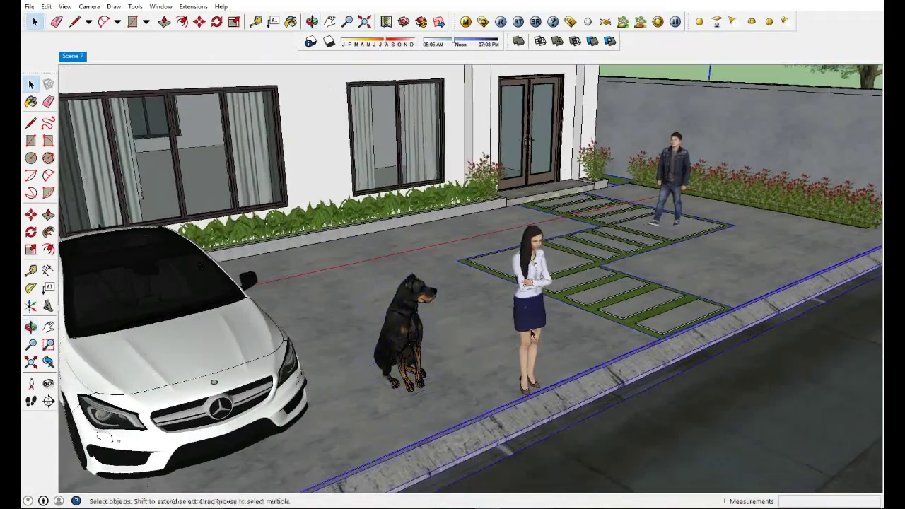
{"action": "left_click", "coordinate": [534, 349]}
{"action": "key", "text": "m"}
{"action": "scroll", "coordinate": [531, 375], "scroll_direction": "up", "scroll_amount": 2}
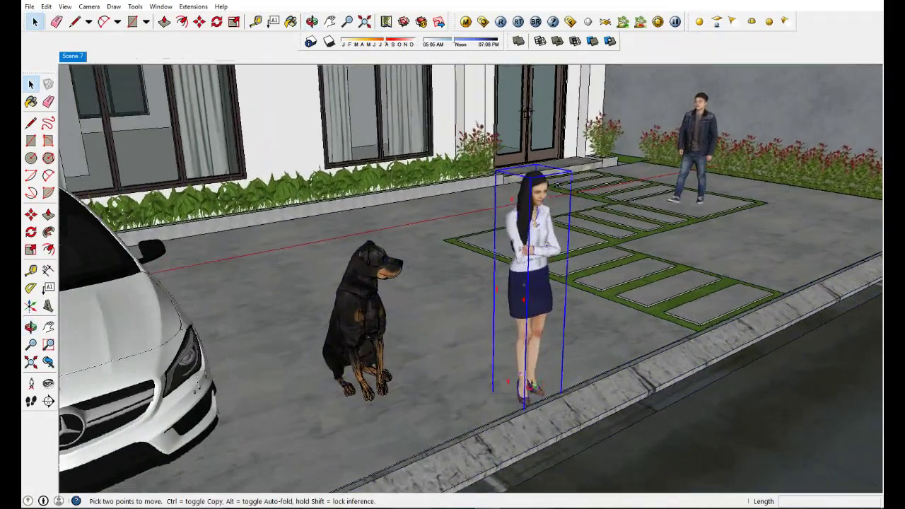
{"action": "scroll", "coordinate": [522, 409], "scroll_direction": "up", "scroll_amount": 2}
{"action": "left_click", "coordinate": [521, 409]}
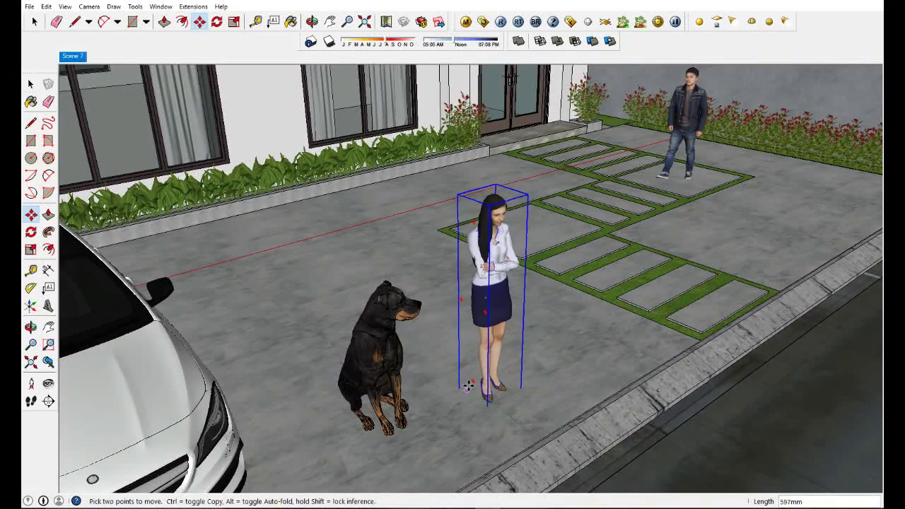
{"action": "left_click", "coordinate": [482, 393]}
{"action": "key", "text": "space"}
Return to the Scene 7 view and select the tree behind the boundary wall
{"action": "scroll", "coordinate": [488, 389], "scroll_direction": "down", "scroll_amount": 3}
{"action": "scroll", "coordinate": [474, 371], "scroll_direction": "down", "scroll_amount": 2}
{"action": "scroll", "coordinate": [473, 367], "scroll_direction": "down", "scroll_amount": 2}
{"action": "middle_click_drag", "start_coordinate": [472, 367], "coordinate": [487, 352]}
{"action": "left_click", "coordinate": [80, 57]}
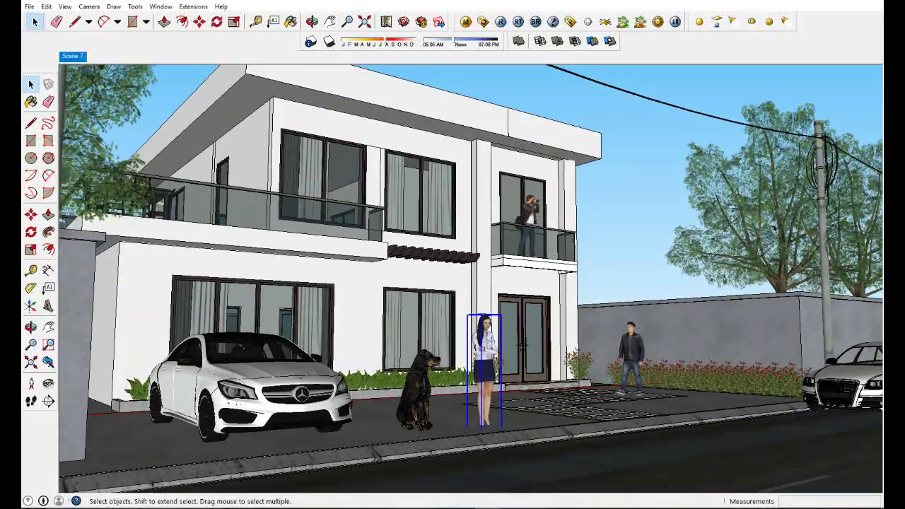
{"action": "left_click", "coordinate": [774, 228]}
Copy the tree along the boundary wall, repeating the copy to add more trees
{"action": "key", "text": "m"}
{"action": "left_click", "coordinate": [765, 221]}
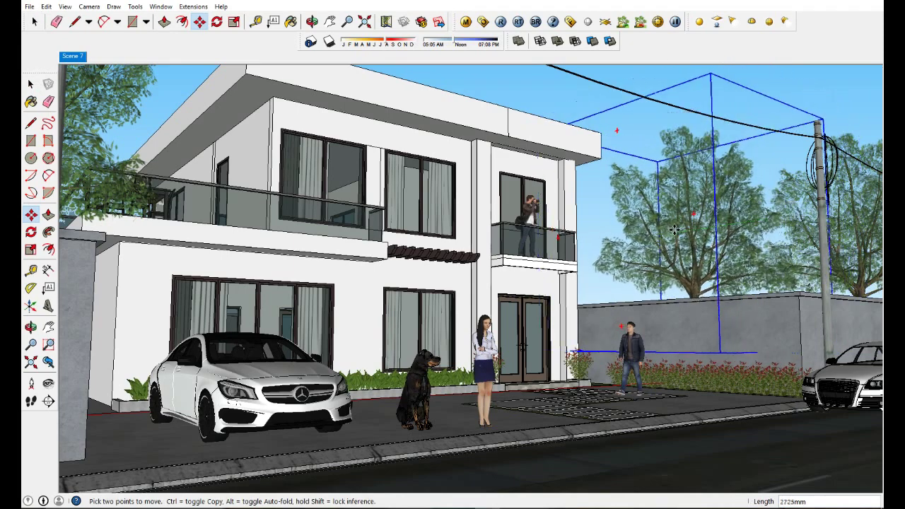
{"action": "key", "text": "ctrl"}
{"action": "left_click", "coordinate": [684, 225]}
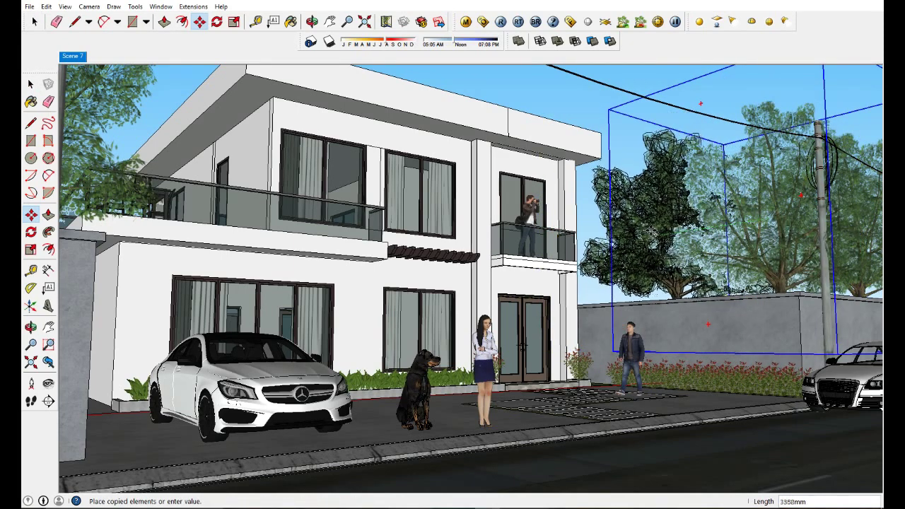
{"action": "left_click", "coordinate": [646, 234]}
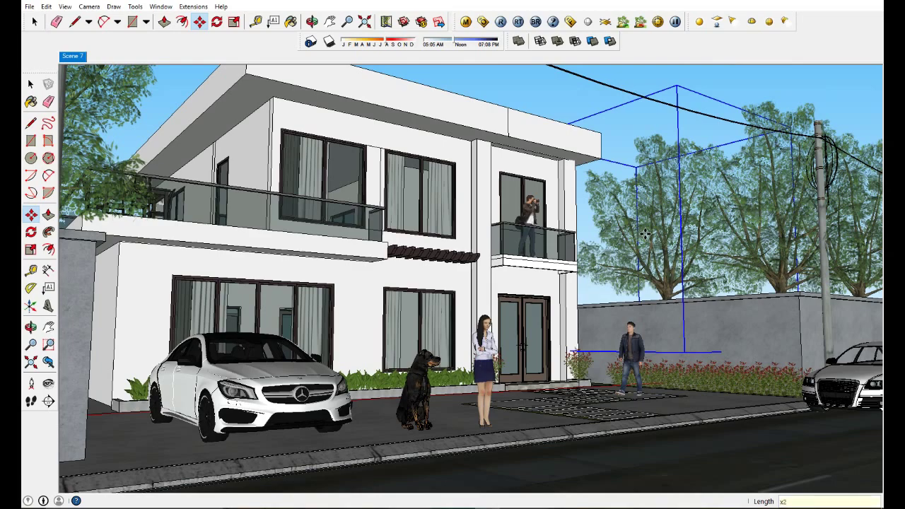
{"action": "key", "text": "Return"}
{"action": "key", "text": "space"}
Move the neighbouring building block to the house's right side and return to Scene 7
{"action": "mouse_move", "coordinate": [729, 108]}
{"action": "middle_mouse_down"}
{"action": "mouse_move", "coordinate": [214, 266]}
{"action": "mouse_move", "coordinate": [297, 254]}
{"action": "middle_mouse_up"}
{"action": "key", "text": "m"}
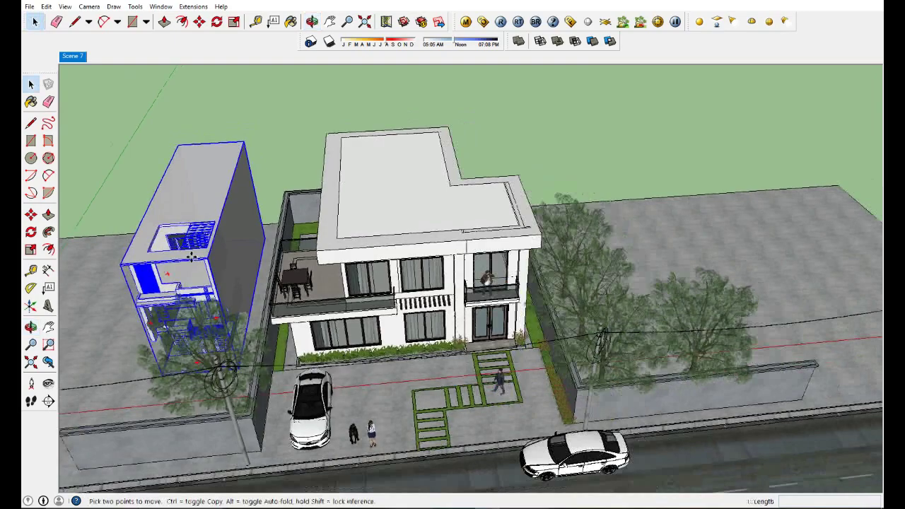
{"action": "left_click", "coordinate": [258, 229]}
{"action": "left_click", "coordinate": [679, 223]}
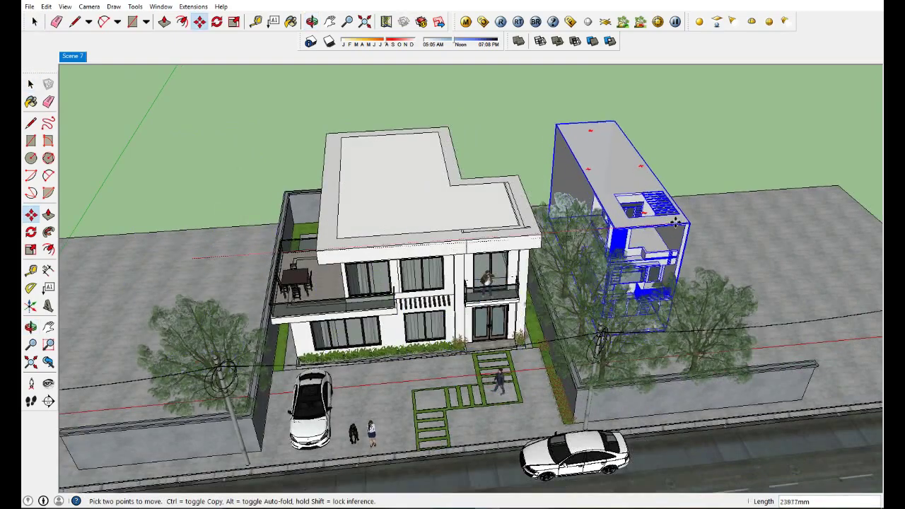
{"action": "key", "text": "space"}
{"action": "left_click", "coordinate": [73, 57]}
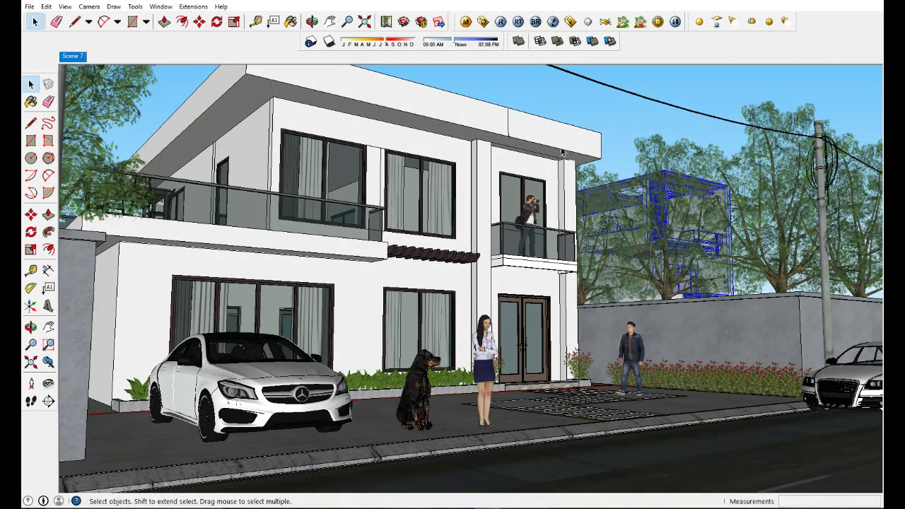
Turn off region render in the V-Ray frame buffer
{"action": "left_click", "coordinate": [570, 22]}
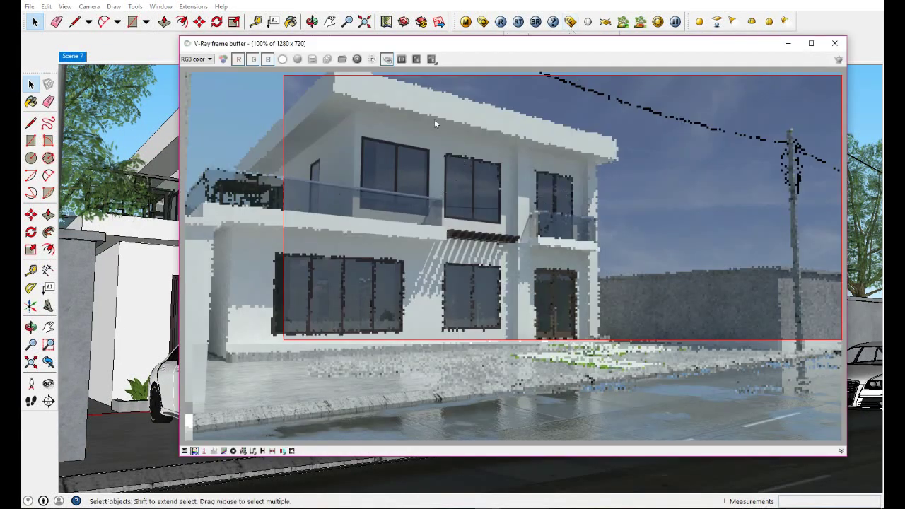
{"action": "left_click", "coordinate": [386, 58]}
{"action": "left_click", "coordinate": [835, 44]}
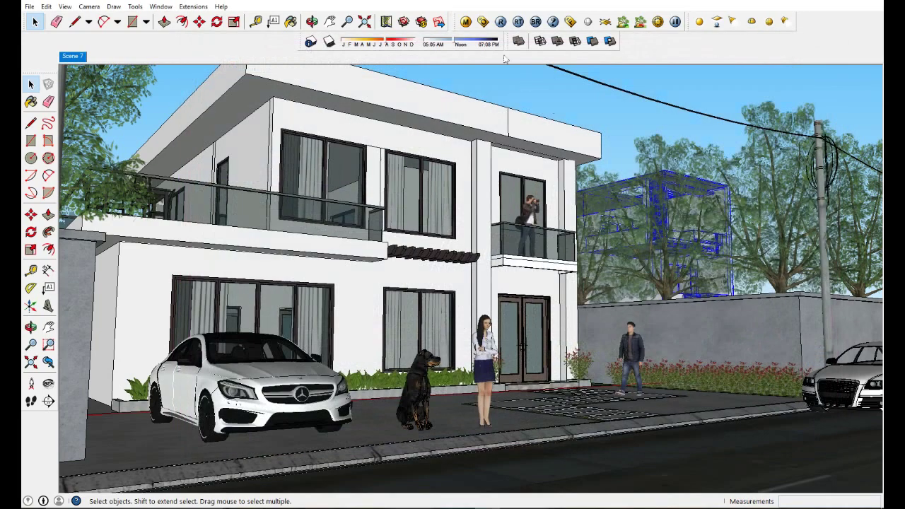
Run a full V-Ray render of the street scene, then close the progress window and frame buffer
{"action": "left_click", "coordinate": [501, 25]}
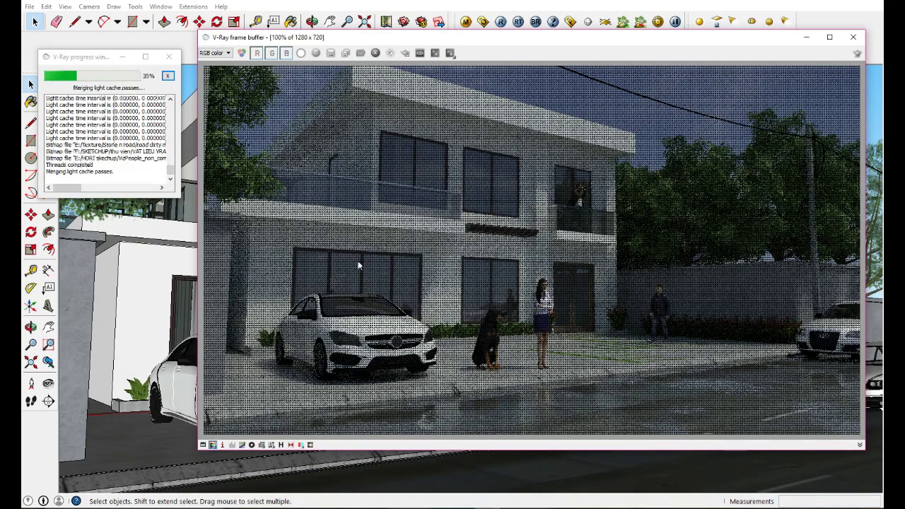
{"action": "left_click", "coordinate": [169, 59]}
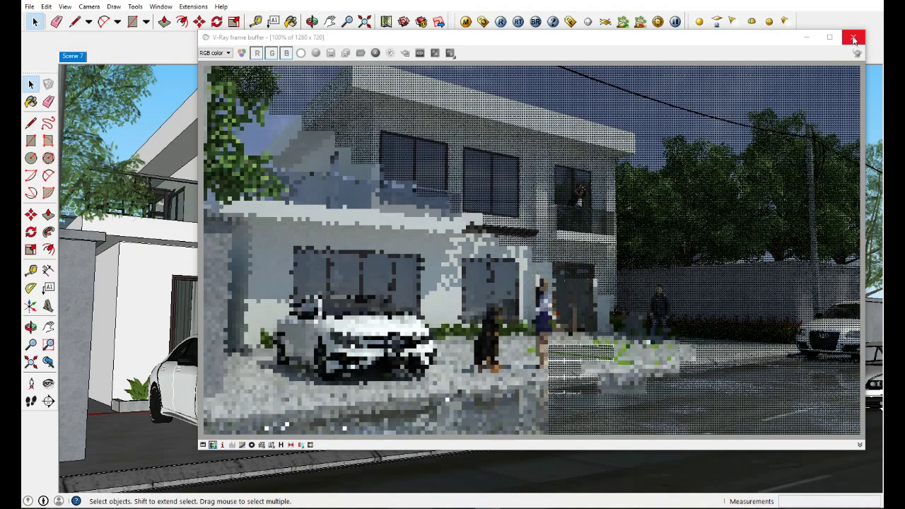
{"action": "left_click", "coordinate": [853, 38]}
{"action": "left_click", "coordinate": [482, 22]}
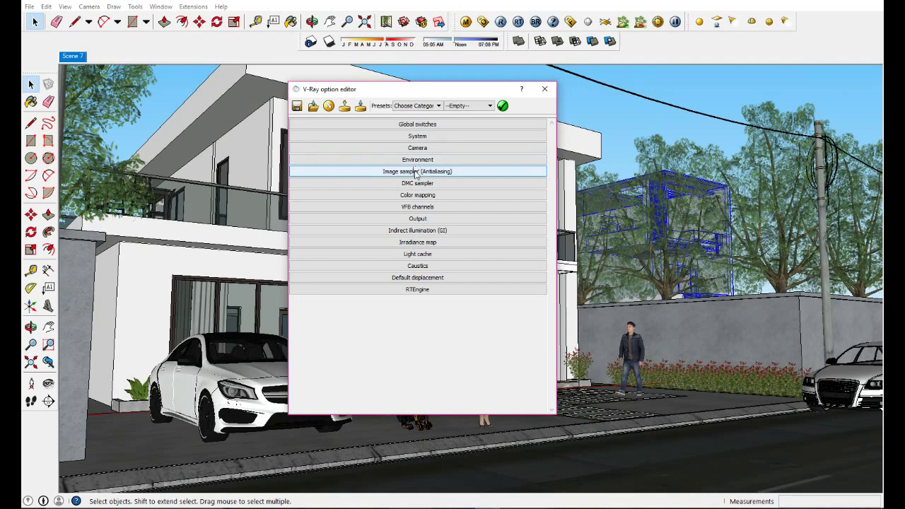
Inspect the Environment, System (dynamic memory limit) and Camera rollouts in the V-Ray option editor
{"action": "left_click_drag", "start_coordinate": [436, 95], "coordinate": [478, 93]}
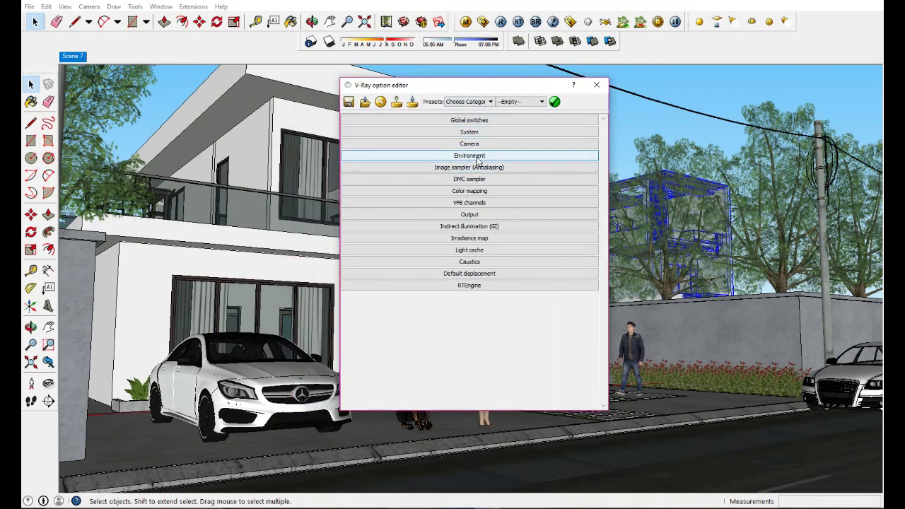
{"action": "left_click", "coordinate": [477, 158]}
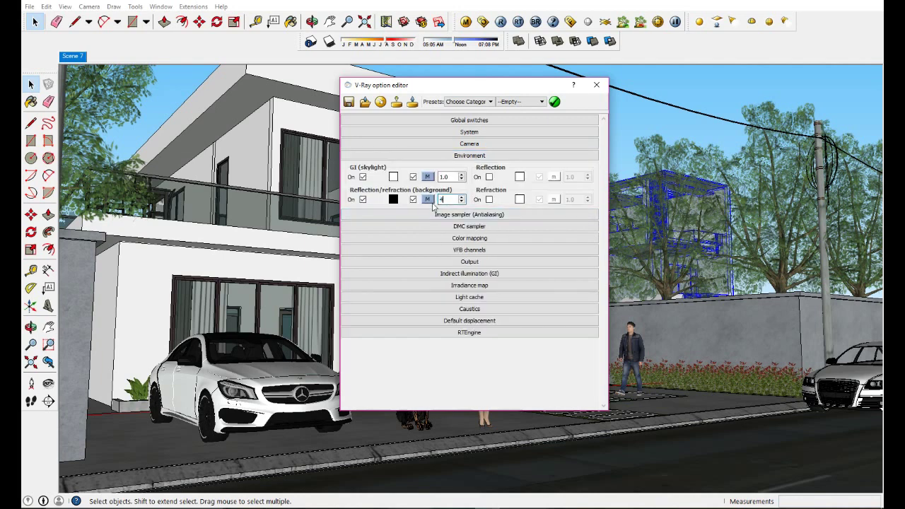
{"action": "left_click", "coordinate": [456, 156]}
{"action": "left_click", "coordinate": [466, 133]}
{"action": "double_click", "coordinate": [456, 193]}
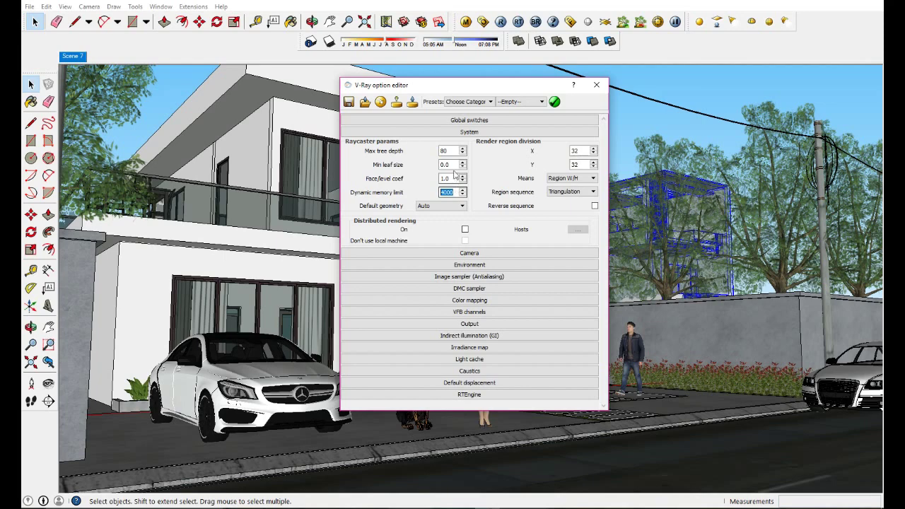
{"action": "left_click", "coordinate": [467, 133]}
{"action": "left_click", "coordinate": [480, 145]}
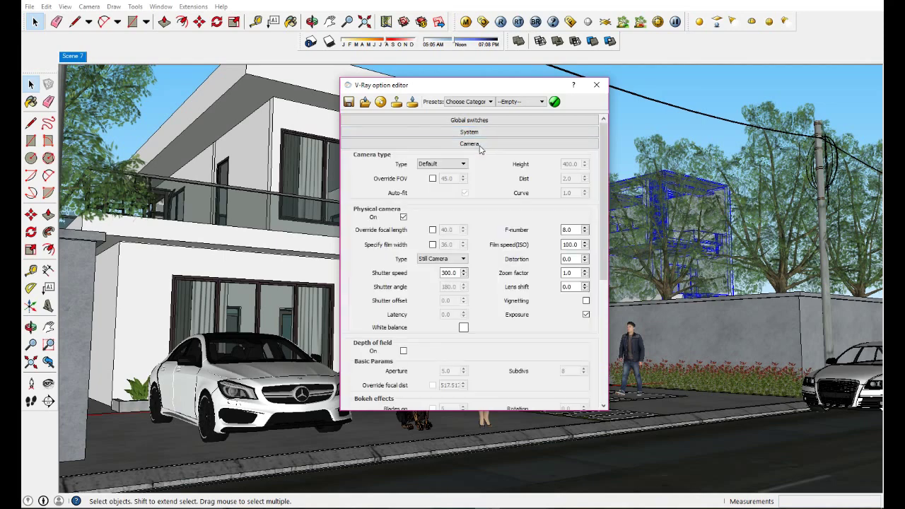
{"action": "left_click", "coordinate": [480, 145]}
{"action": "left_click", "coordinate": [476, 157]}
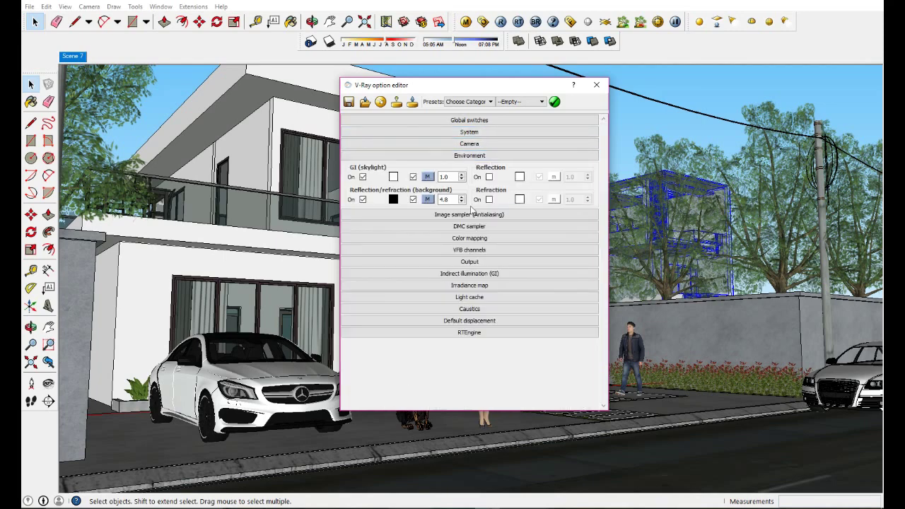
{"action": "left_click", "coordinate": [478, 156]}
Set the Image sampler antialiasing filter to Catmull Rom and review the DMC sampler values
{"action": "left_click", "coordinate": [477, 168]}
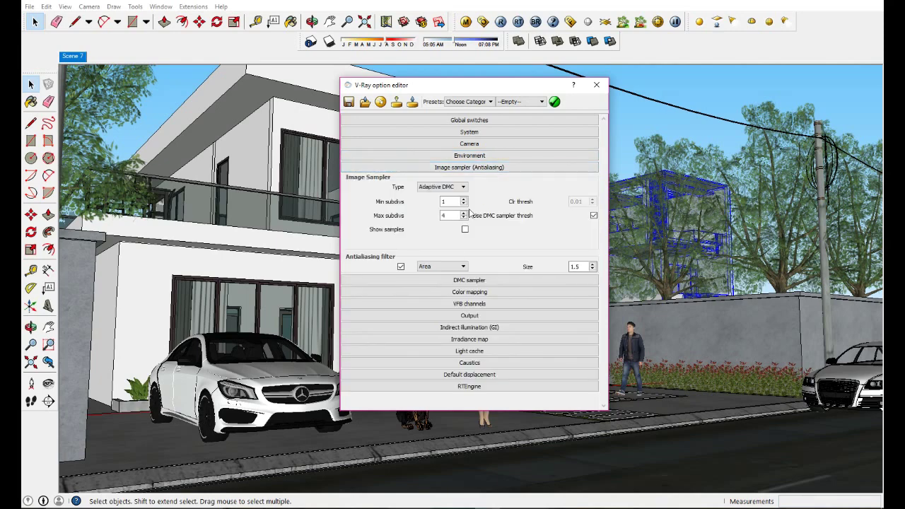
{"action": "left_click", "coordinate": [453, 267]}
{"action": "left_click", "coordinate": [448, 291]}
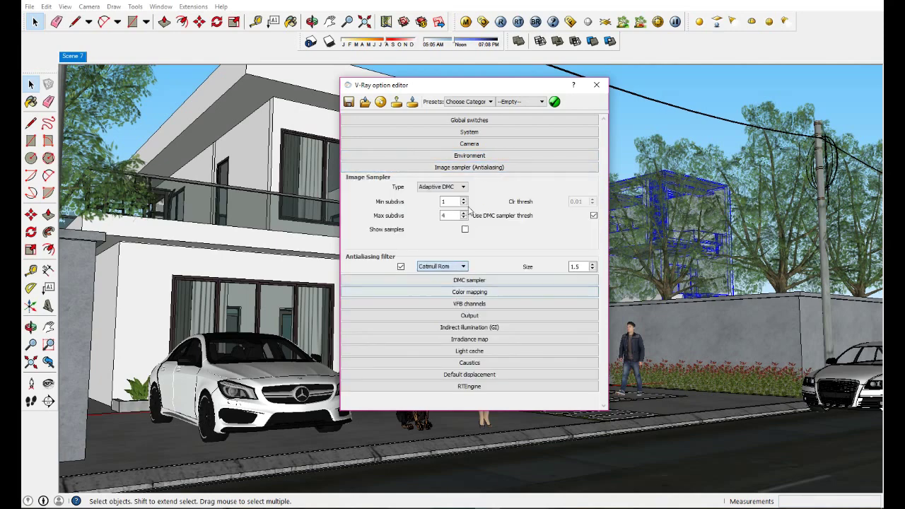
{"action": "left_click", "coordinate": [468, 168]}
{"action": "left_click", "coordinate": [467, 181]}
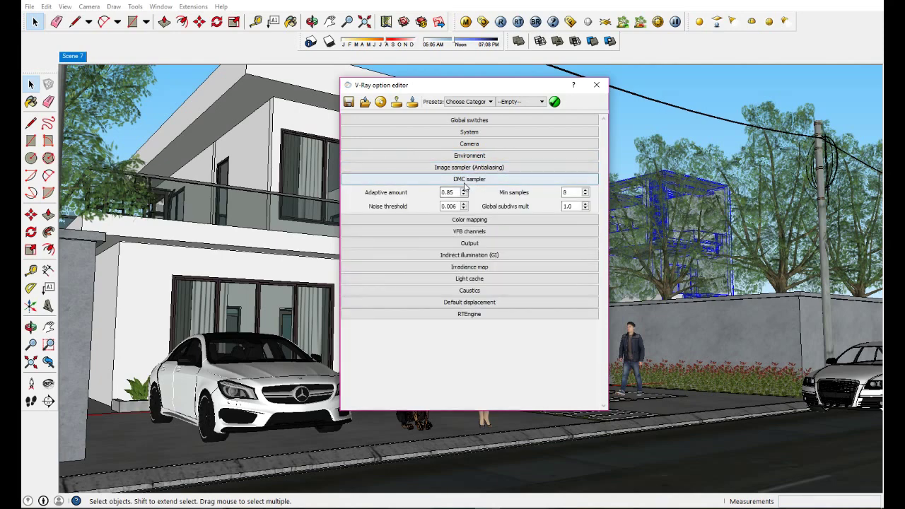
{"action": "left_click", "coordinate": [470, 179]}
{"action": "left_click_drag", "start_coordinate": [514, 94], "coordinate": [547, 94]}
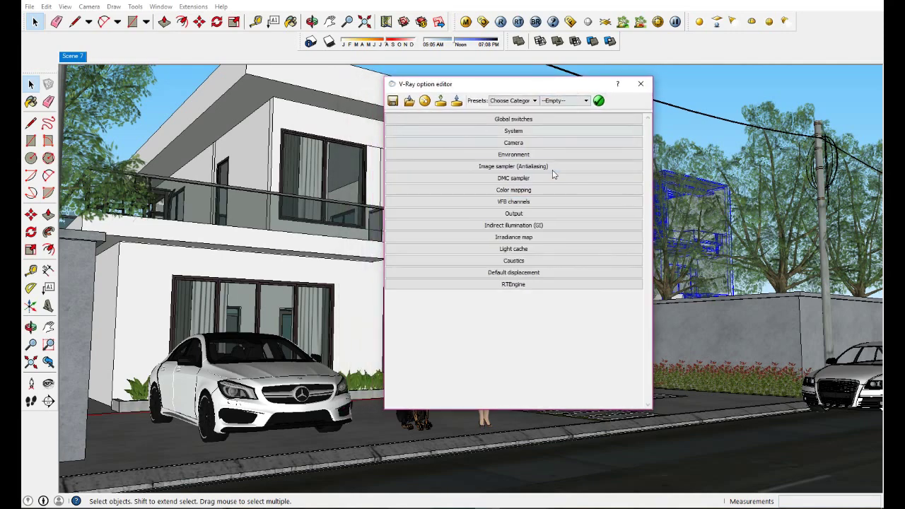
{"action": "left_click", "coordinate": [486, 189]}
Set the V-Ray output width to 1700 and height to 1000, giving a 1.7 aspect ratio
{"action": "left_click_drag", "start_coordinate": [481, 216], "coordinate": [464, 219]}
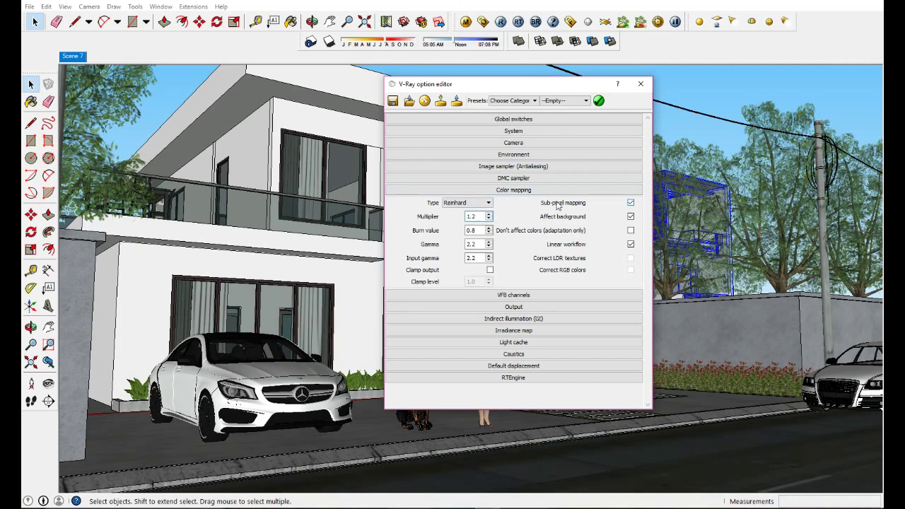
{"action": "left_click", "coordinate": [520, 190]}
{"action": "left_click", "coordinate": [522, 202]}
{"action": "left_click", "coordinate": [522, 202]}
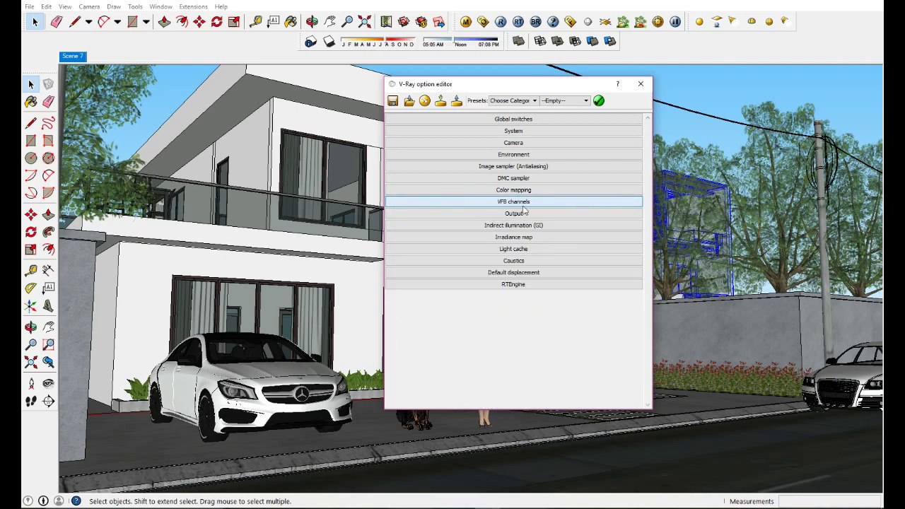
{"action": "left_click", "coordinate": [524, 215]}
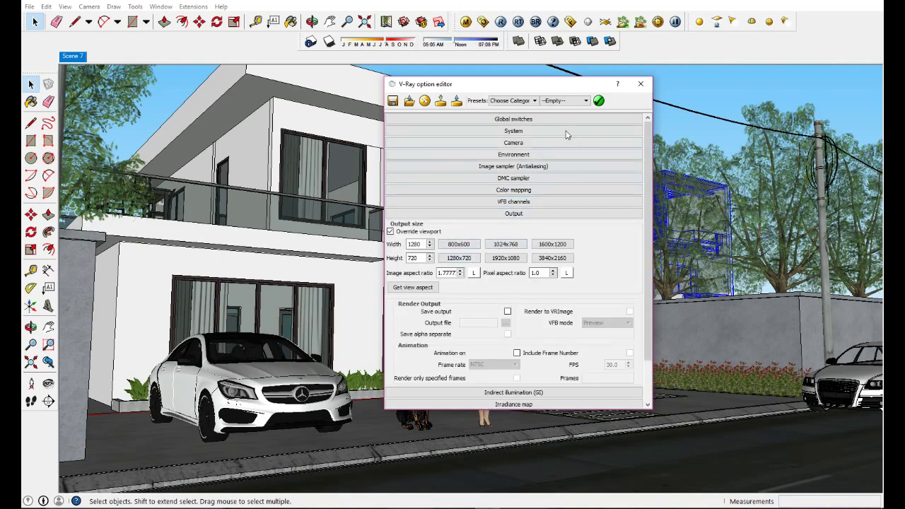
{"action": "double_click", "coordinate": [420, 244]}
{"action": "key", "text": "Return"}
{"action": "left_click_drag", "start_coordinate": [493, 91], "coordinate": [485, 86]}
{"action": "key", "text": "Tab"}
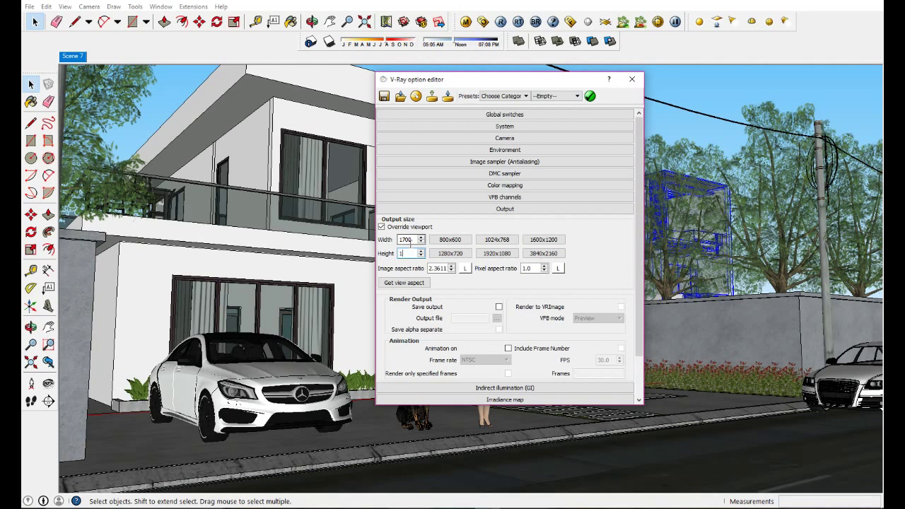
{"action": "type", "text": "000"}
{"action": "key", "text": "Return"}
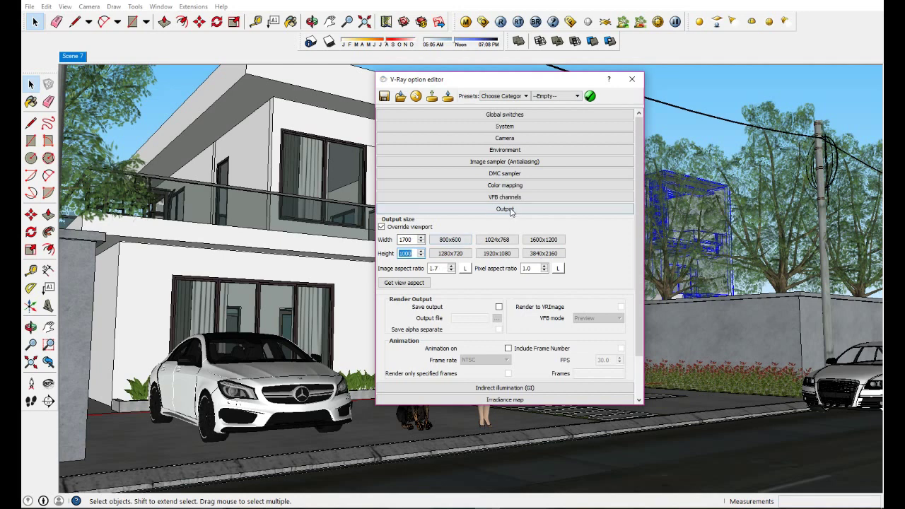
{"action": "left_click", "coordinate": [511, 209]}
{"action": "left_click", "coordinate": [511, 221]}
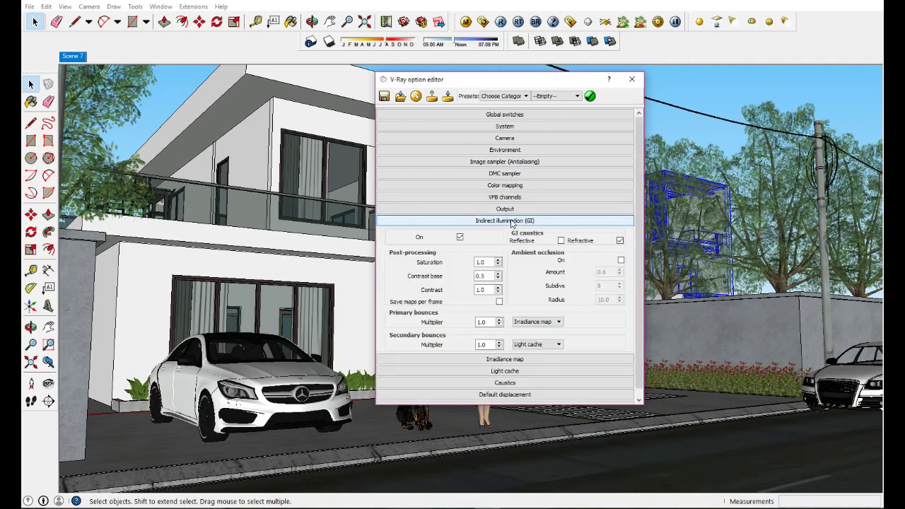
Enable ambient occlusion with amount 0.5 and radius 12.0, then collapse the rollouts
{"action": "left_click", "coordinate": [621, 261]}
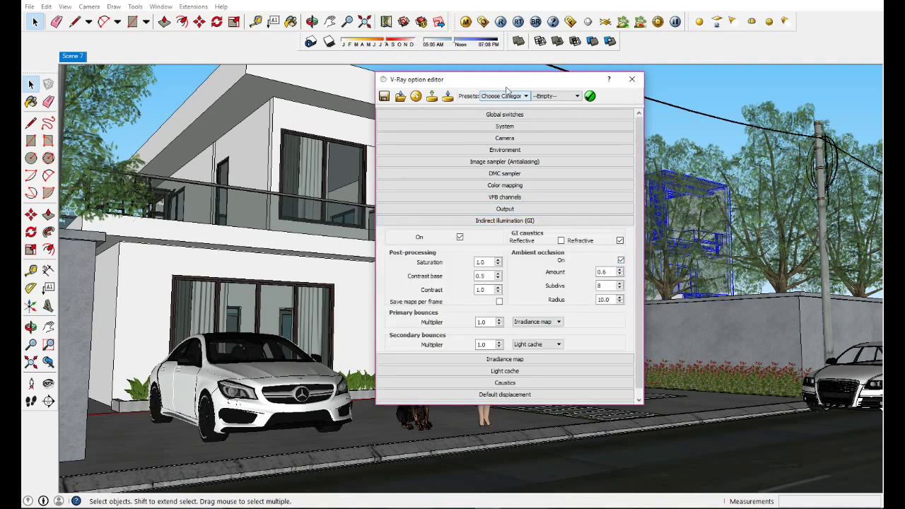
{"action": "left_click_drag", "start_coordinate": [507, 82], "coordinate": [517, 79]}
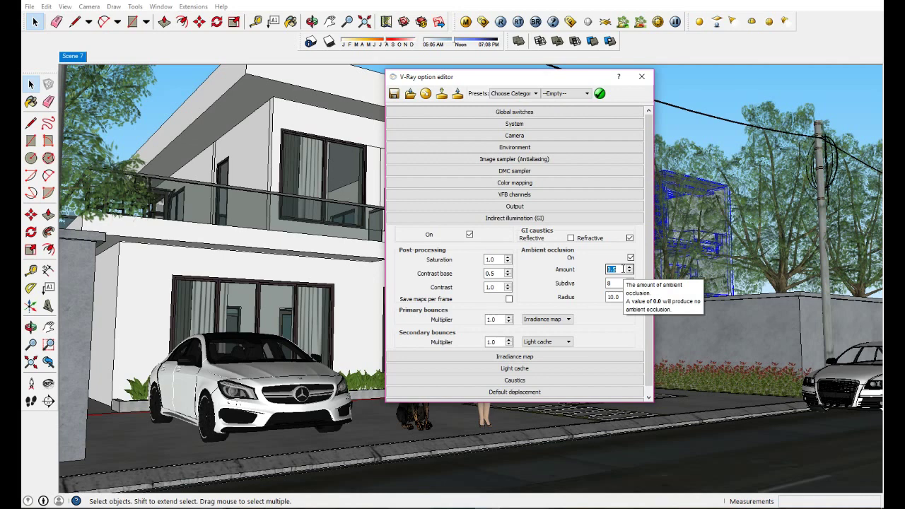
{"action": "key", "text": "Tab"}
{"action": "key", "text": "Tab"}
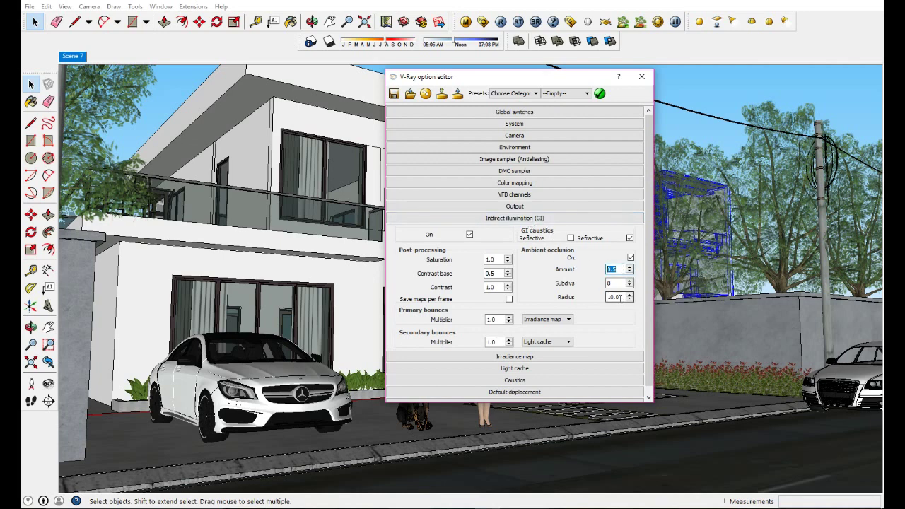
{"action": "key", "text": "Up"}
{"action": "key", "text": "Up"}
{"action": "left_click", "coordinate": [525, 218]}
{"action": "left_click", "coordinate": [525, 241]}
{"action": "left_click", "coordinate": [525, 242]}
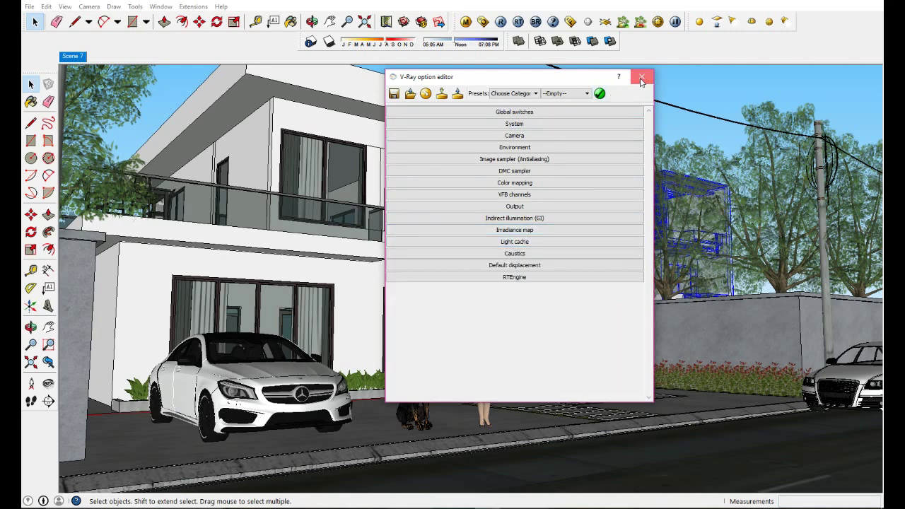
{"action": "left_click", "coordinate": [641, 76]}
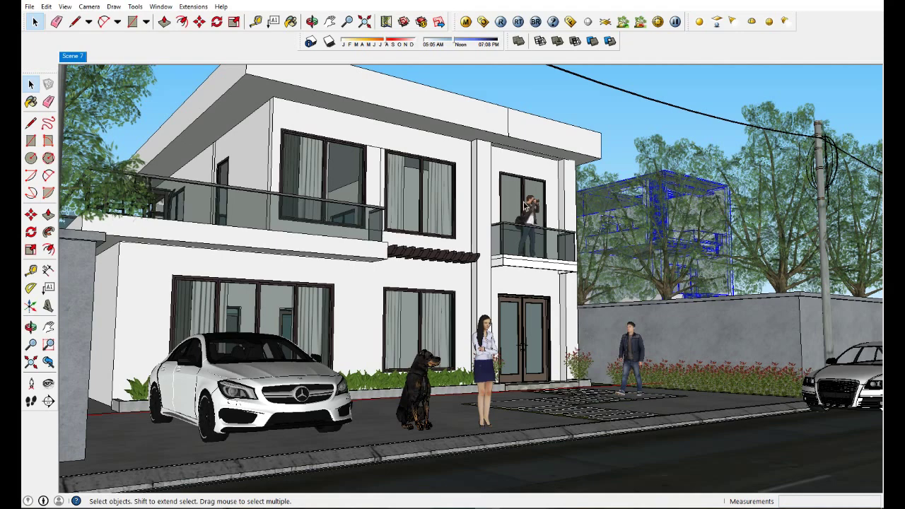
Start the V-Ray render of the Scene 7 street view
{"action": "left_click", "coordinate": [501, 22]}
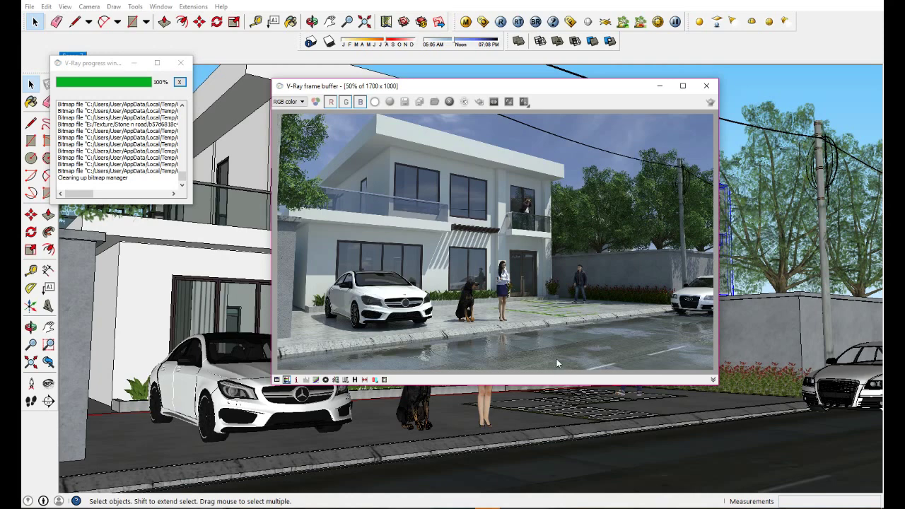
Brighten the finished 1700 × 1000 render by lifting the upper section of the curves correction
{"action": "left_click_drag", "start_coordinate": [577, 90], "coordinate": [597, 76]}
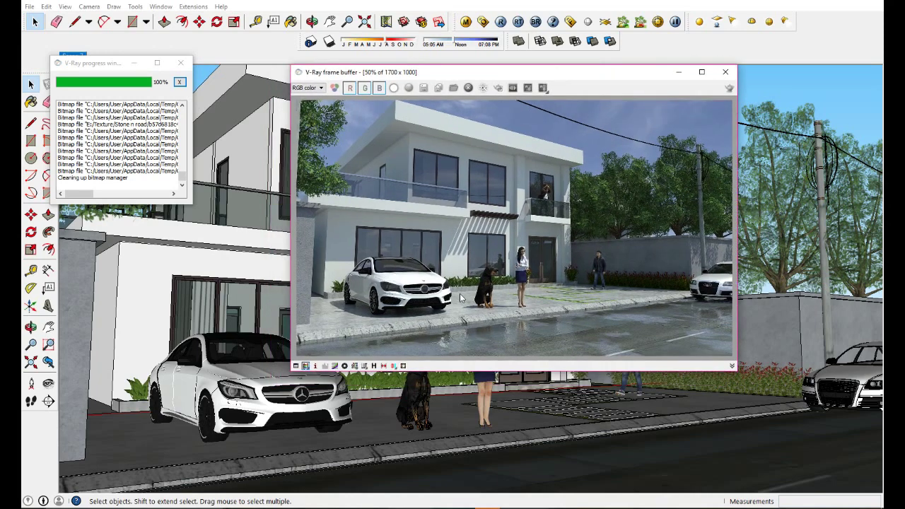
{"action": "left_click", "coordinate": [296, 366]}
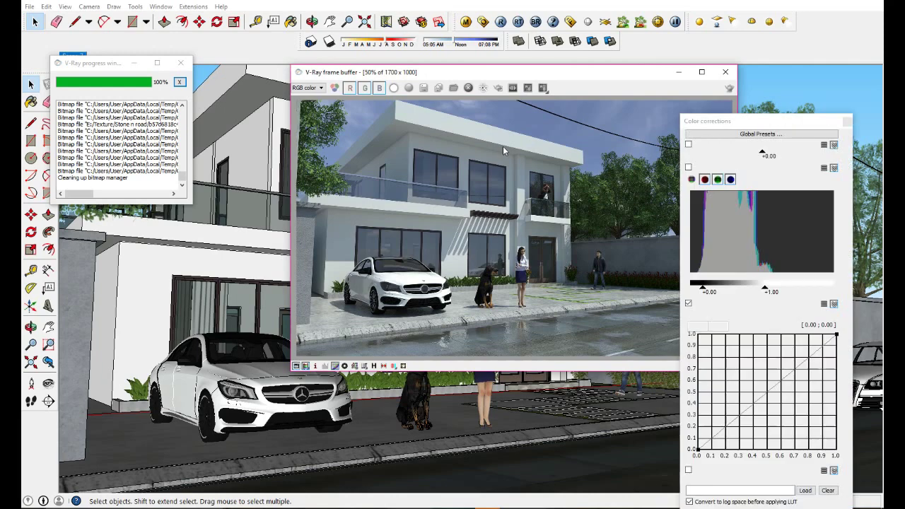
{"action": "left_click_drag", "start_coordinate": [527, 73], "coordinate": [448, 56]}
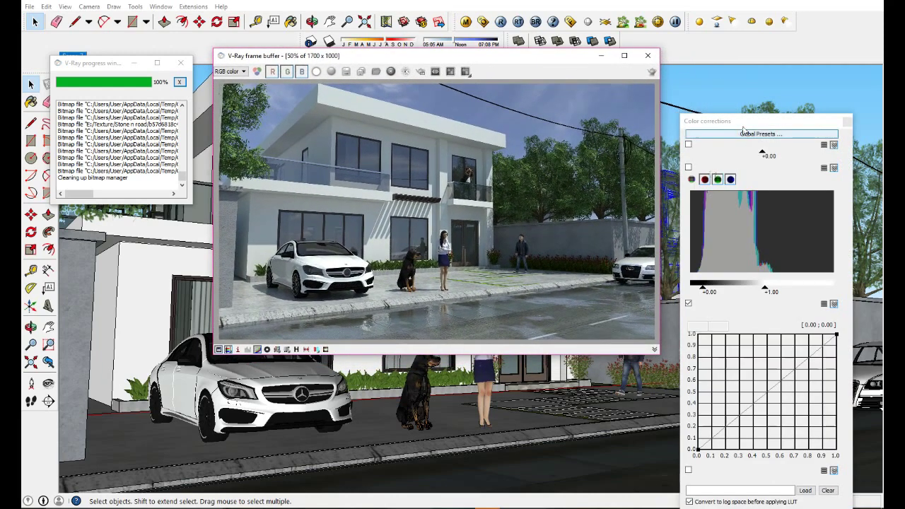
{"action": "left_click_drag", "start_coordinate": [742, 129], "coordinate": [735, 75]}
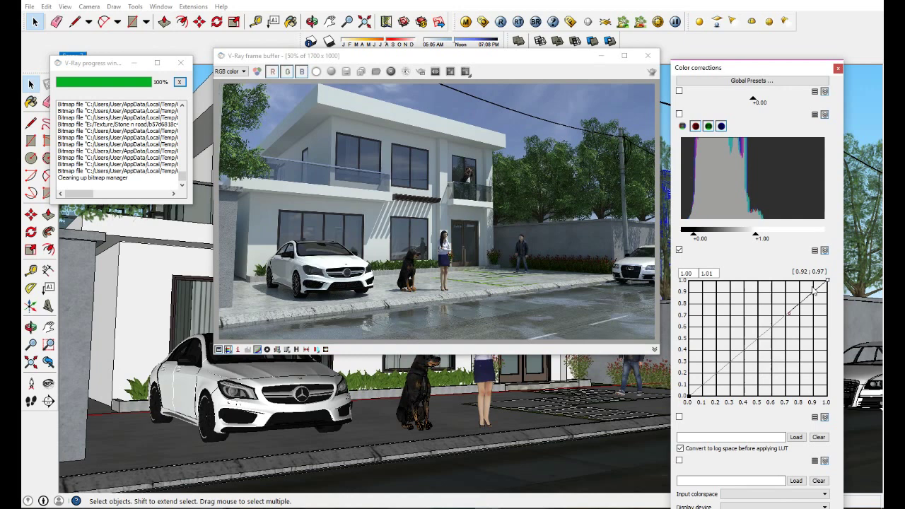
{"action": "left_click", "coordinate": [789, 314]}
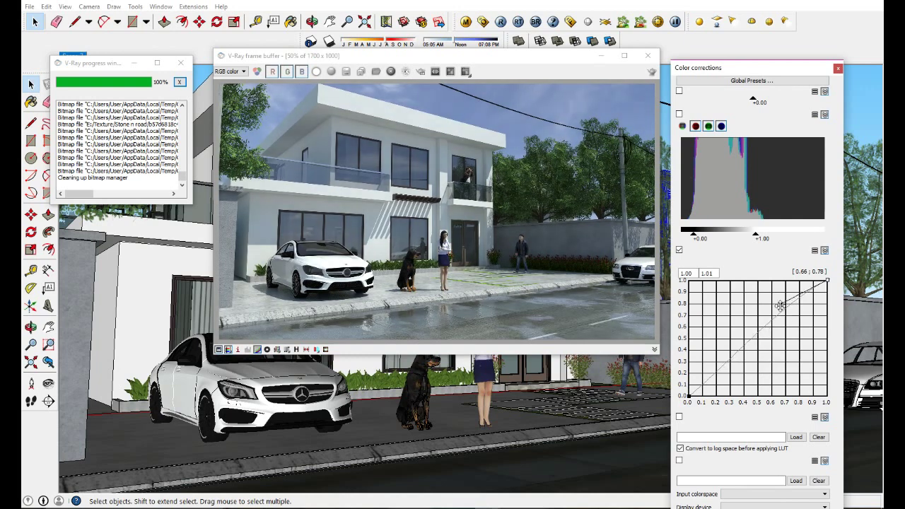
{"action": "left_click", "coordinate": [693, 390]}
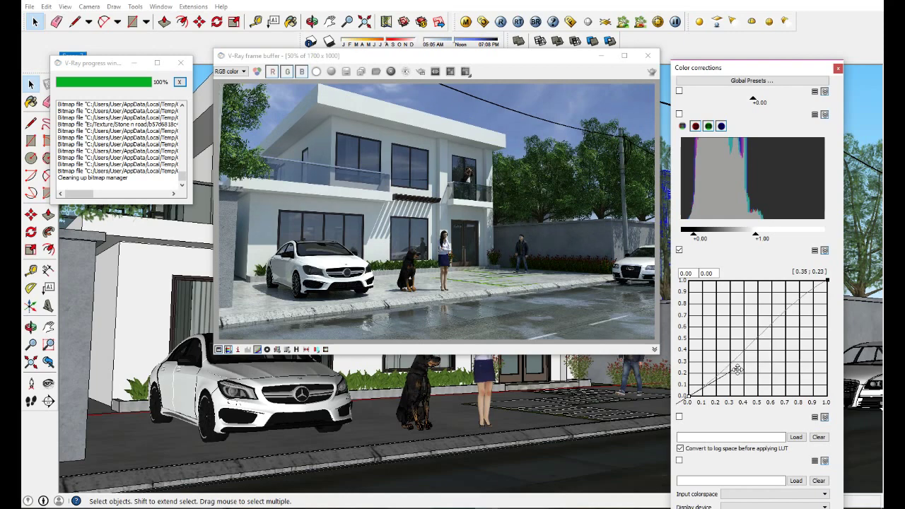
{"action": "left_click", "coordinate": [828, 281]}
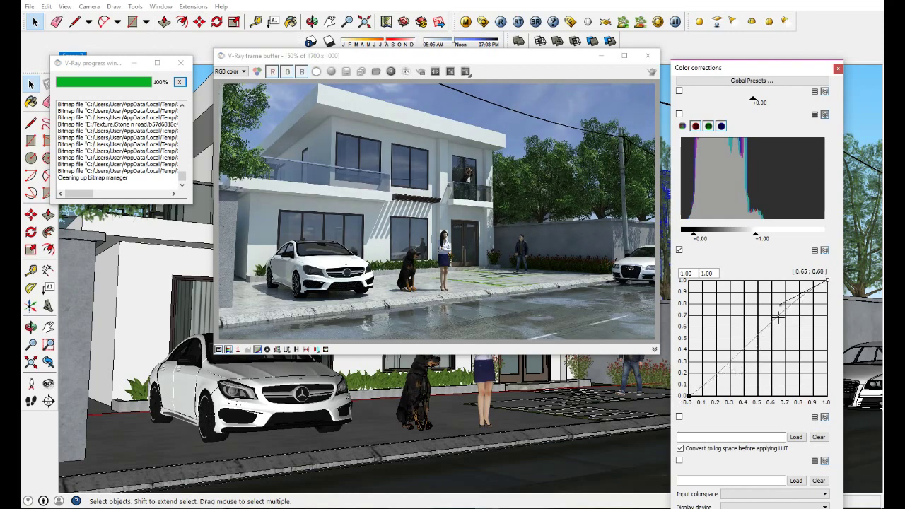
{"action": "left_click_drag", "start_coordinate": [781, 305], "coordinate": [771, 299]}
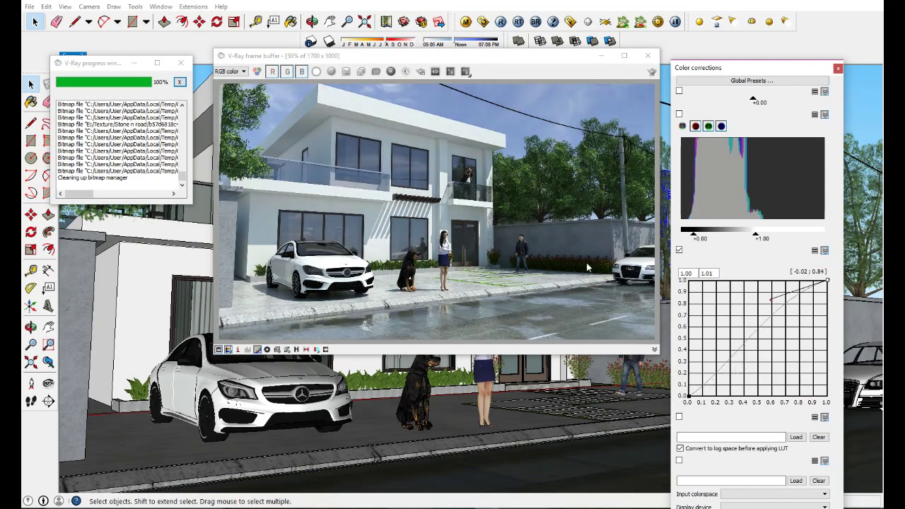
{"action": "left_click", "coordinate": [838, 68]}
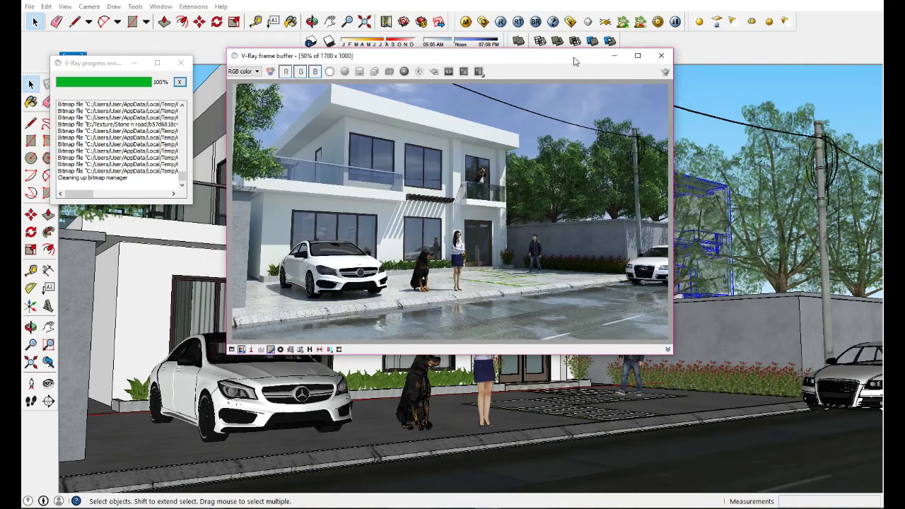